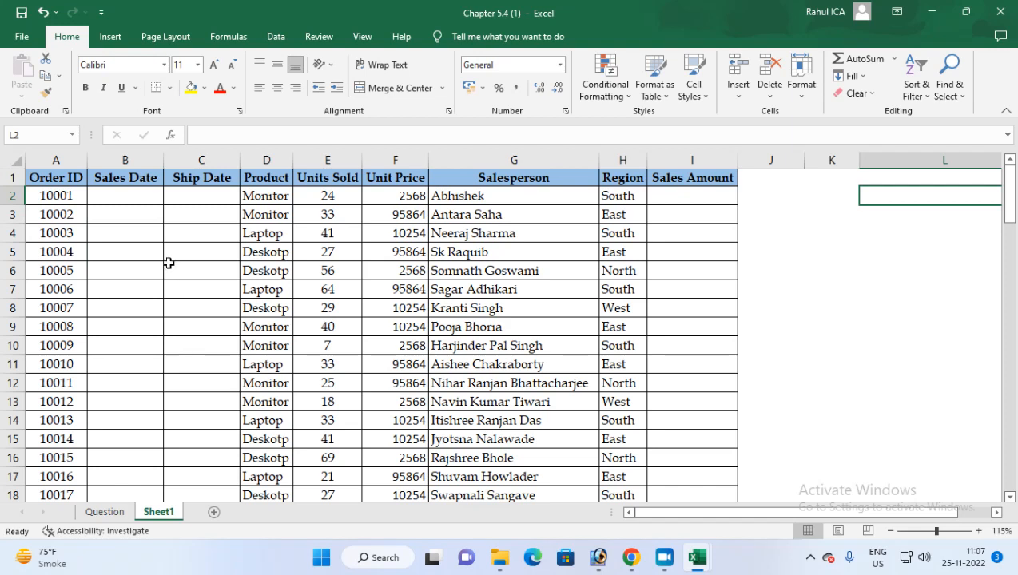
Step: Review the column headings of the sales table on Sheet1, from Order ID through Sales Amount
click(57, 178)
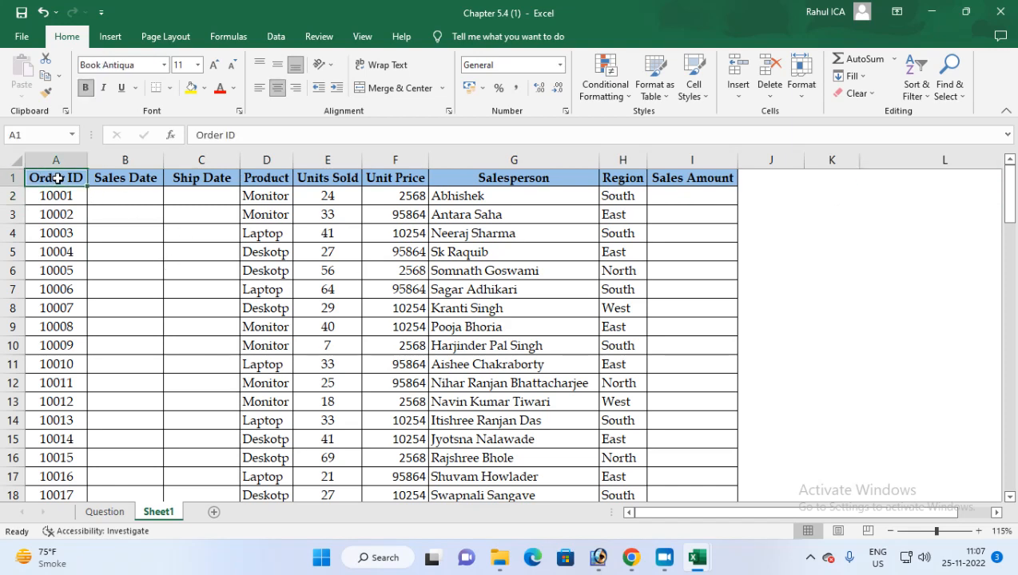
click(126, 179)
click(205, 180)
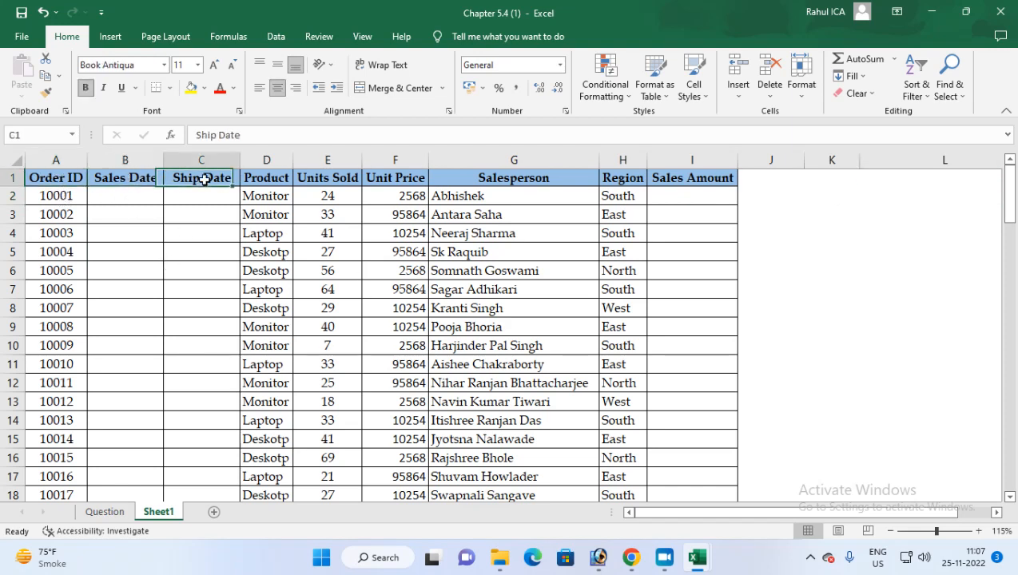
click(267, 178)
click(340, 179)
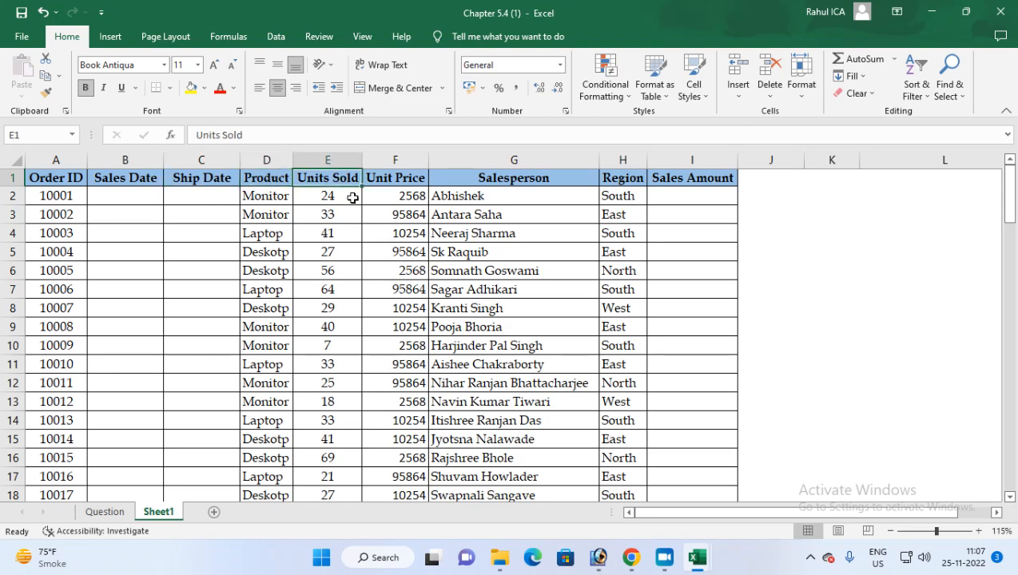
click(406, 177)
click(506, 180)
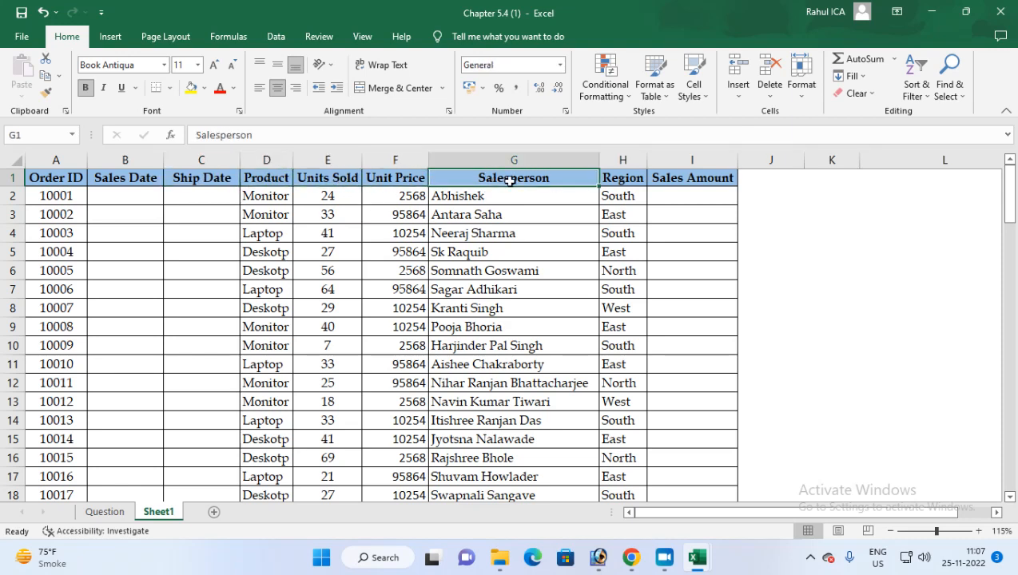
click(624, 179)
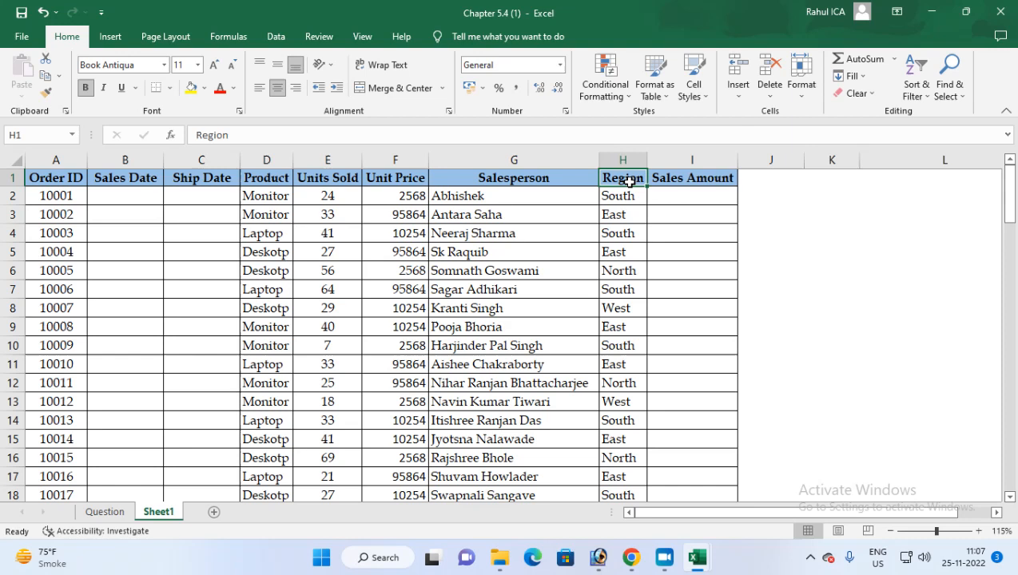
click(687, 180)
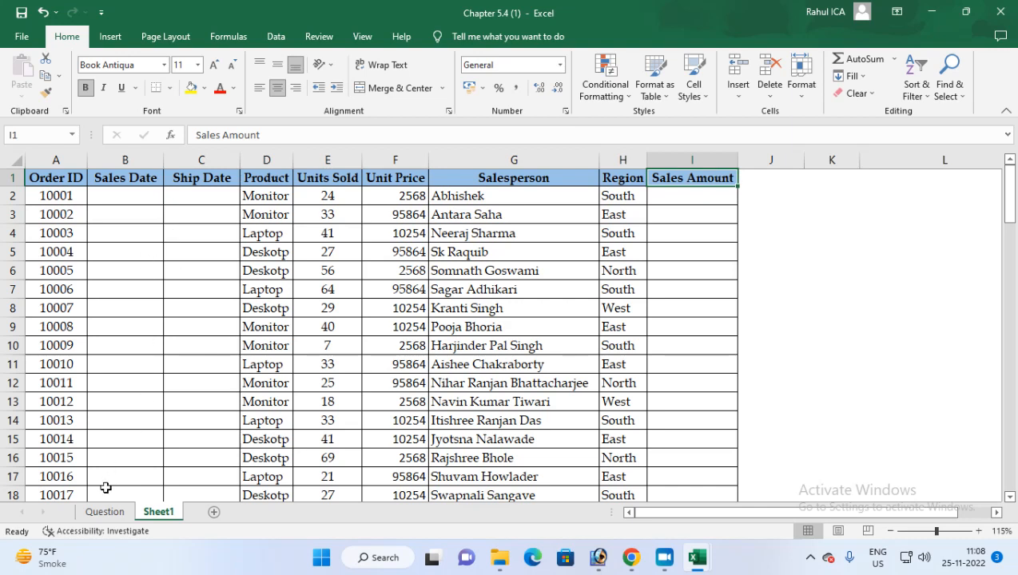
Step: Read the first two tasks on the Question sheet and compare them with the Order ID column on Sheet1
click(107, 515)
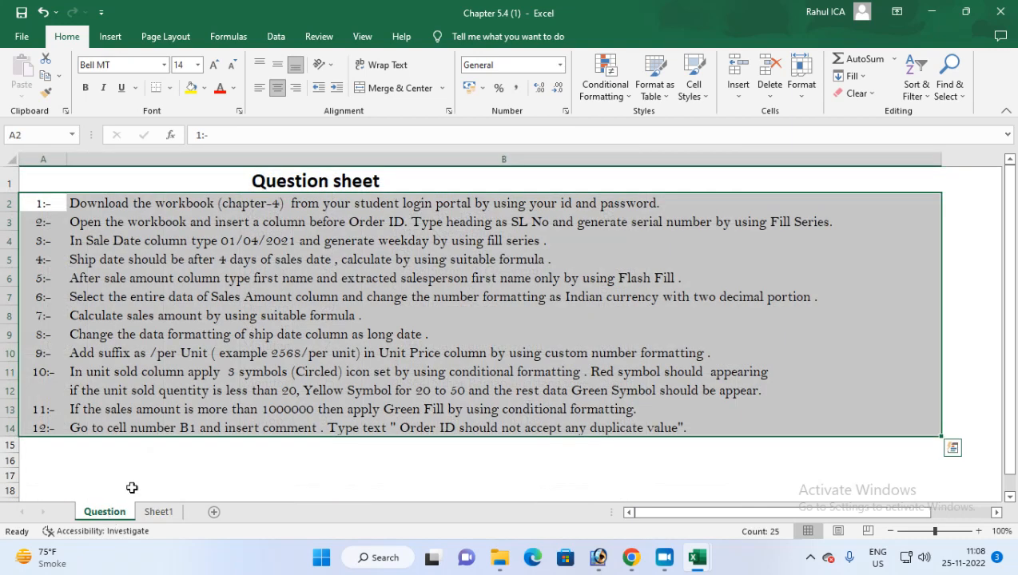
click(37, 202)
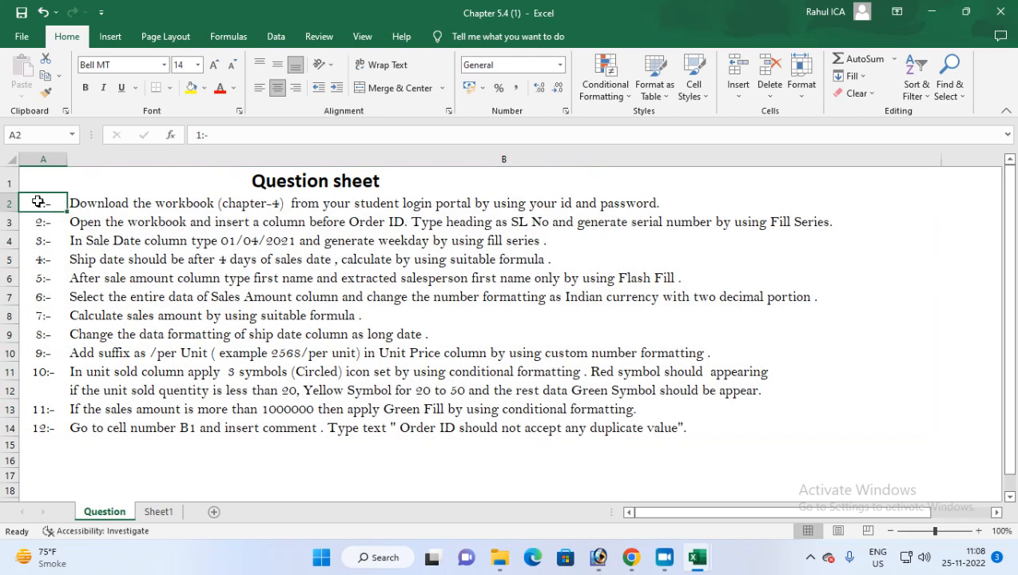
click(159, 512)
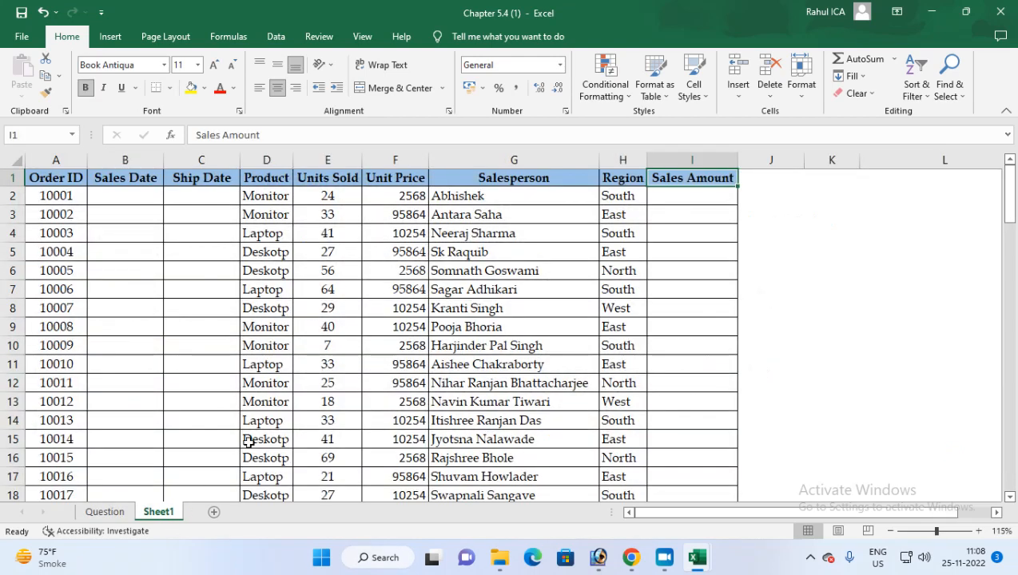
click(98, 514)
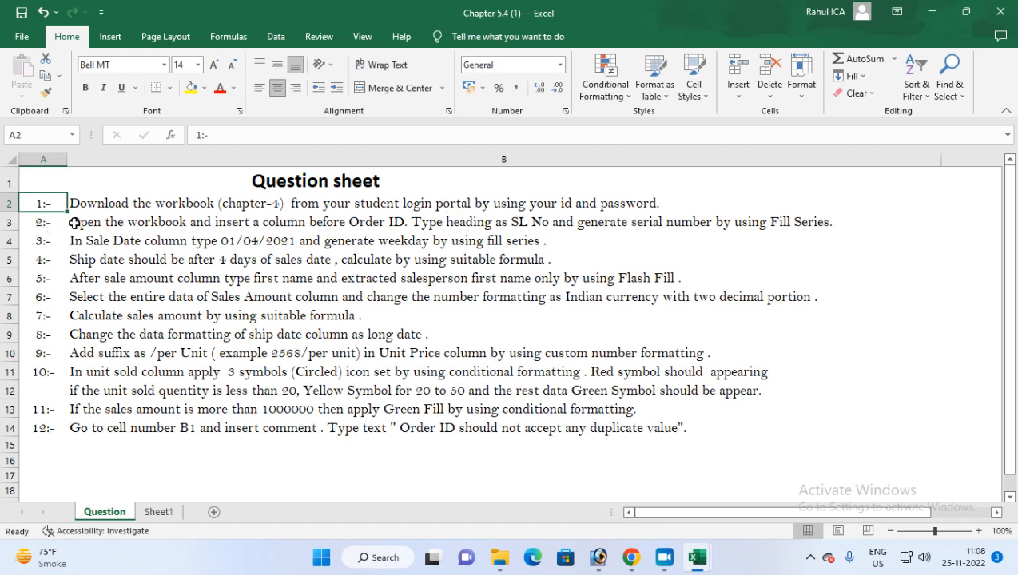
click(50, 224)
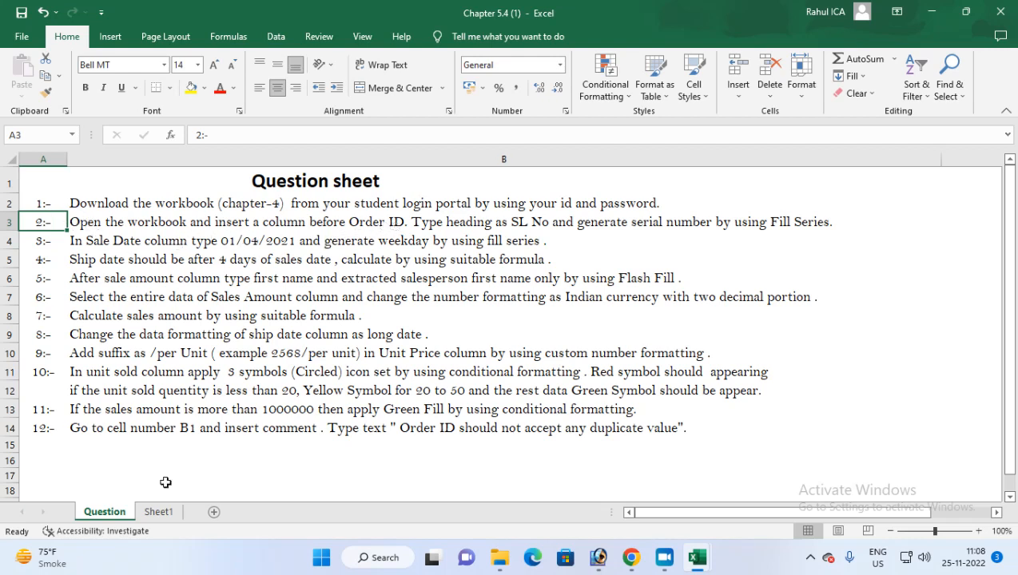
click(159, 512)
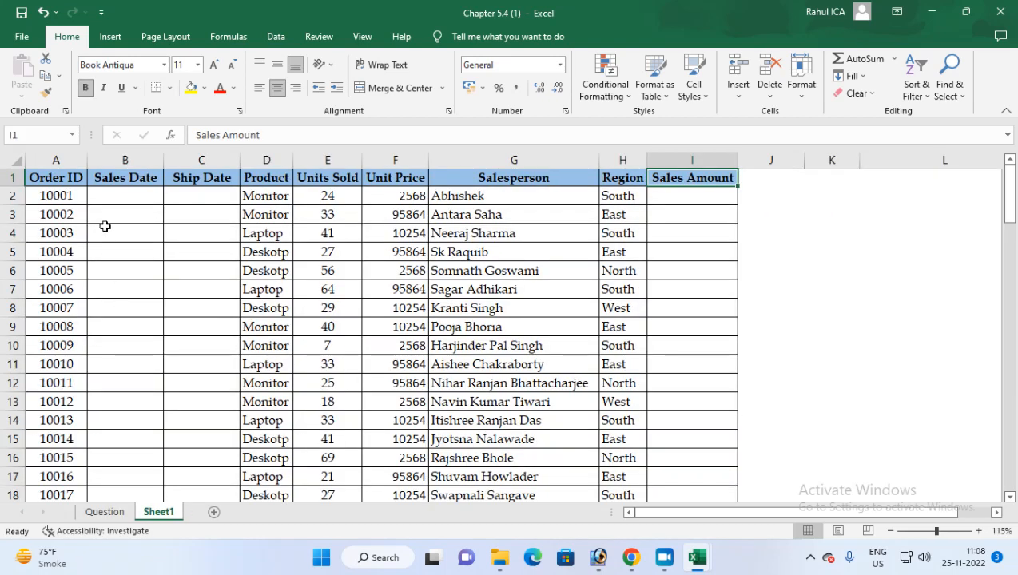
click(56, 160)
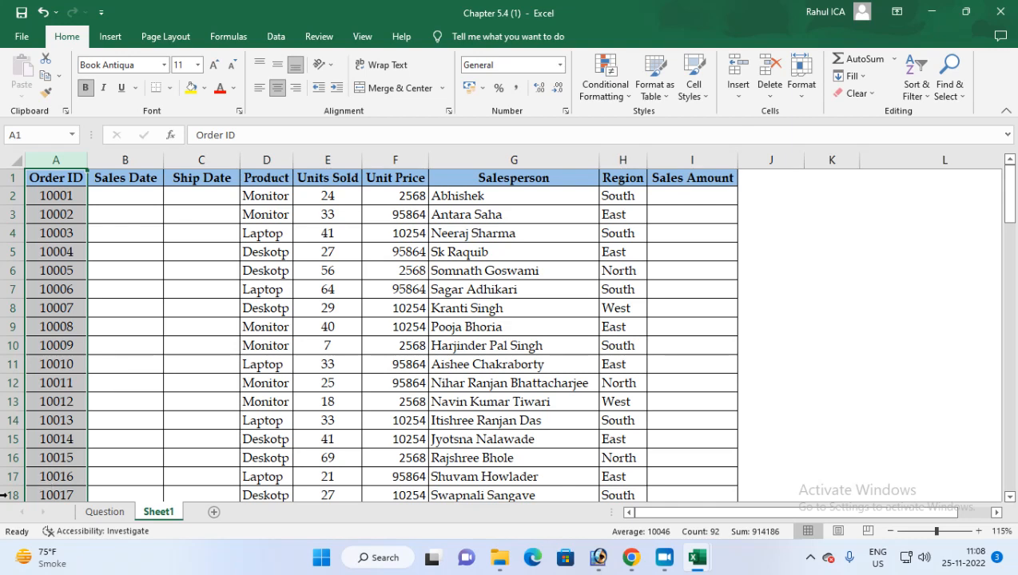
click(105, 513)
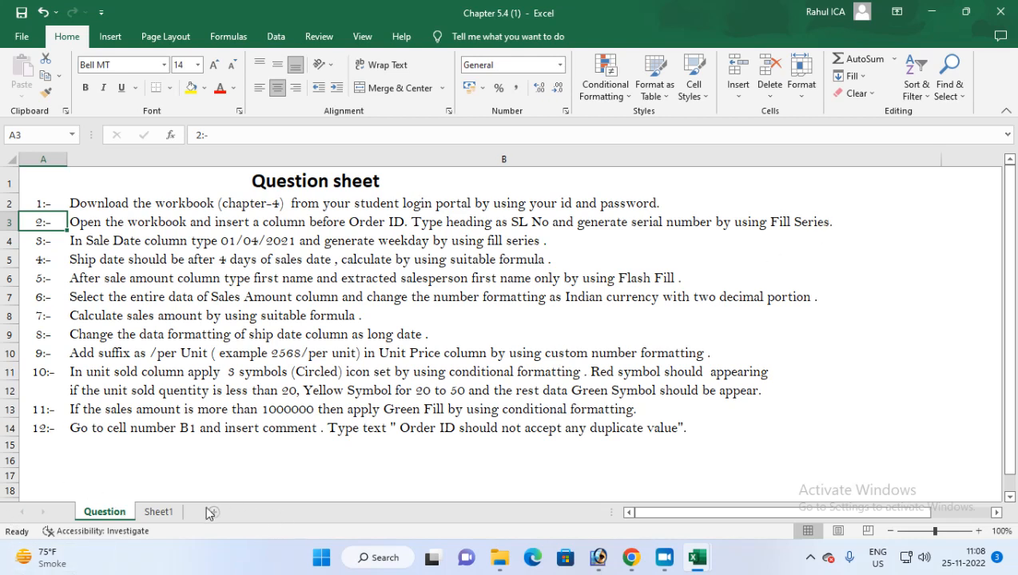
click(159, 513)
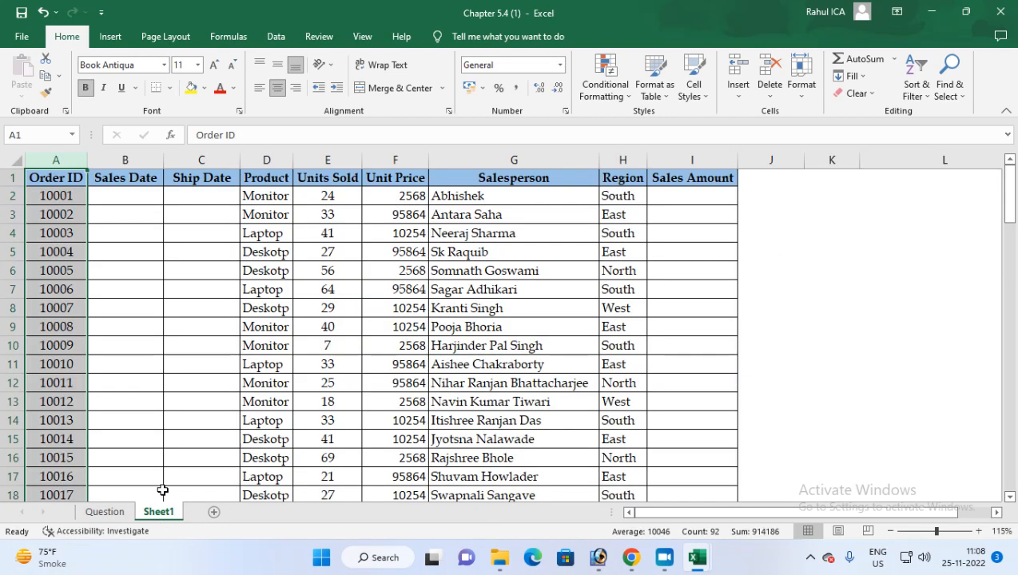
click(69, 268)
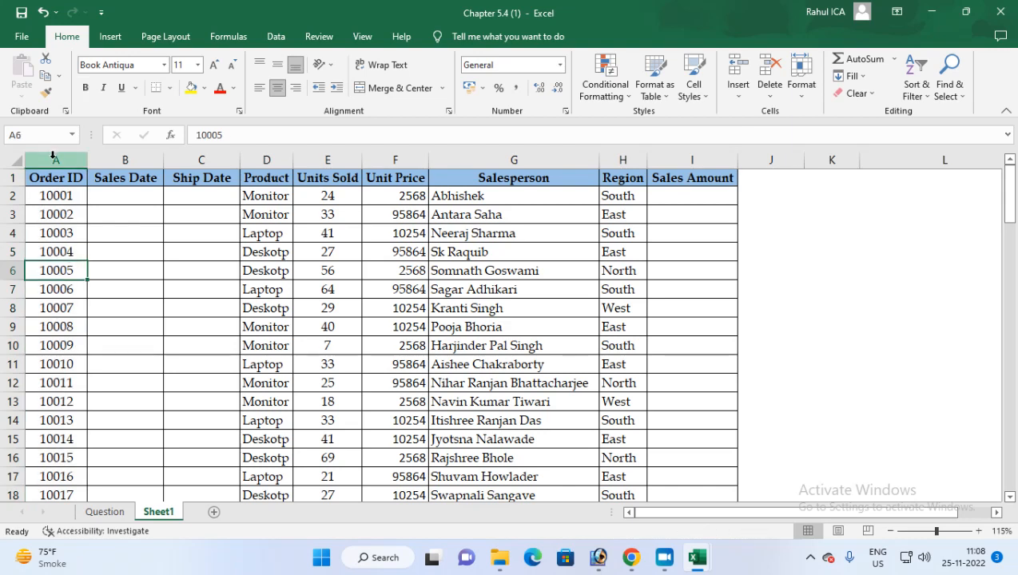
Step: Insert a new blank column before the Order ID column on Sheet1
click(54, 158)
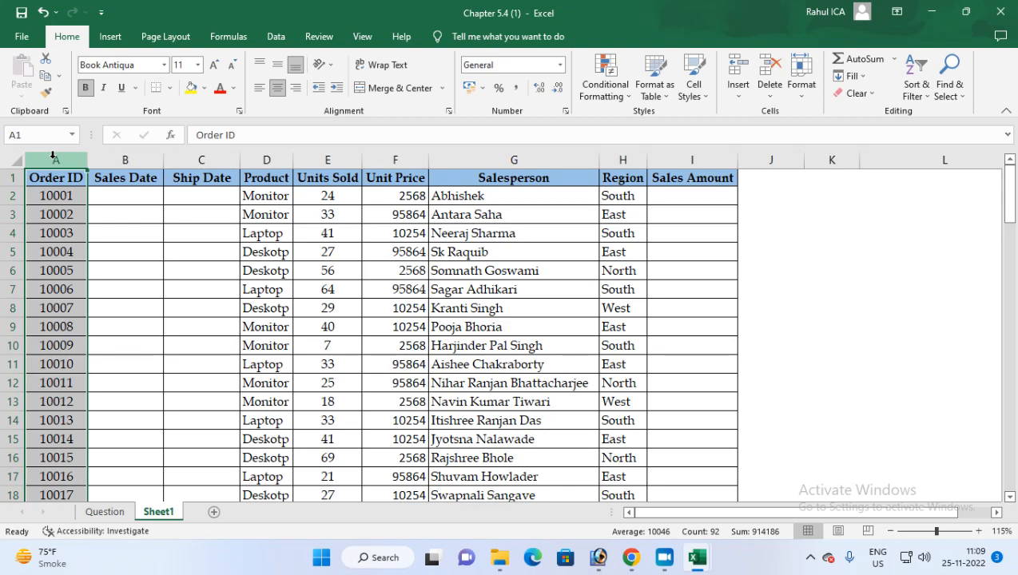
click(743, 93)
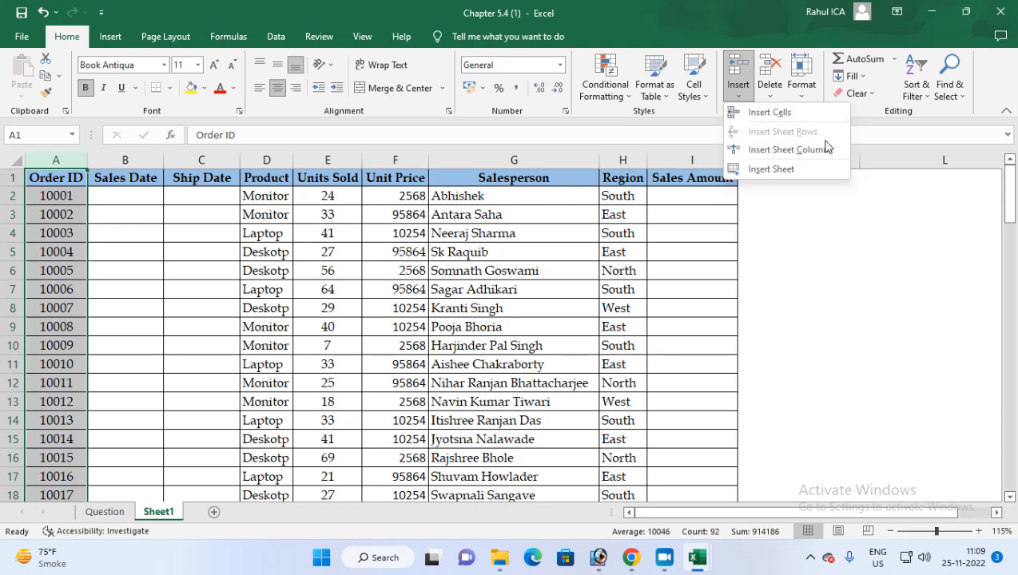
right_click(48, 163)
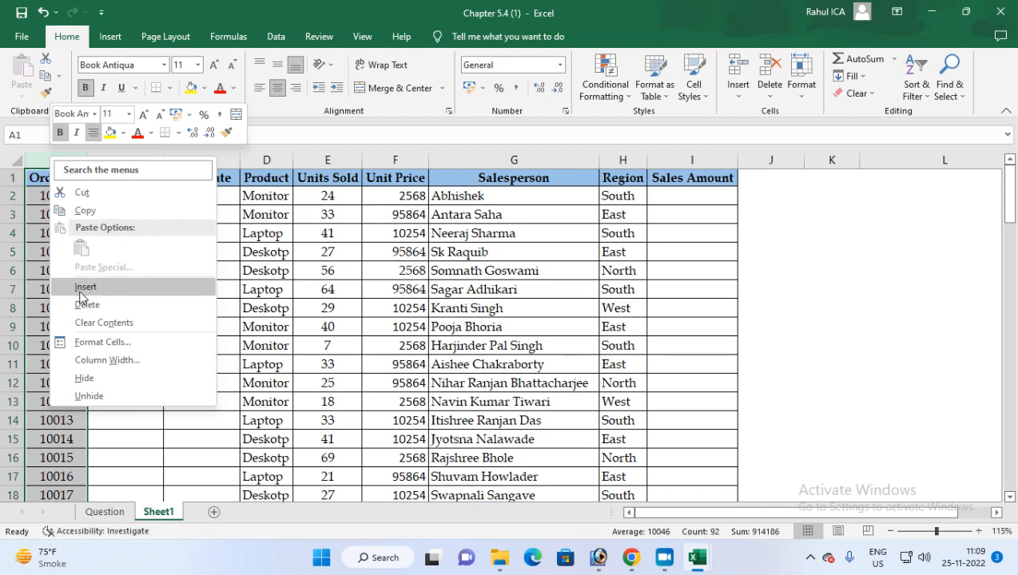
click(40, 156)
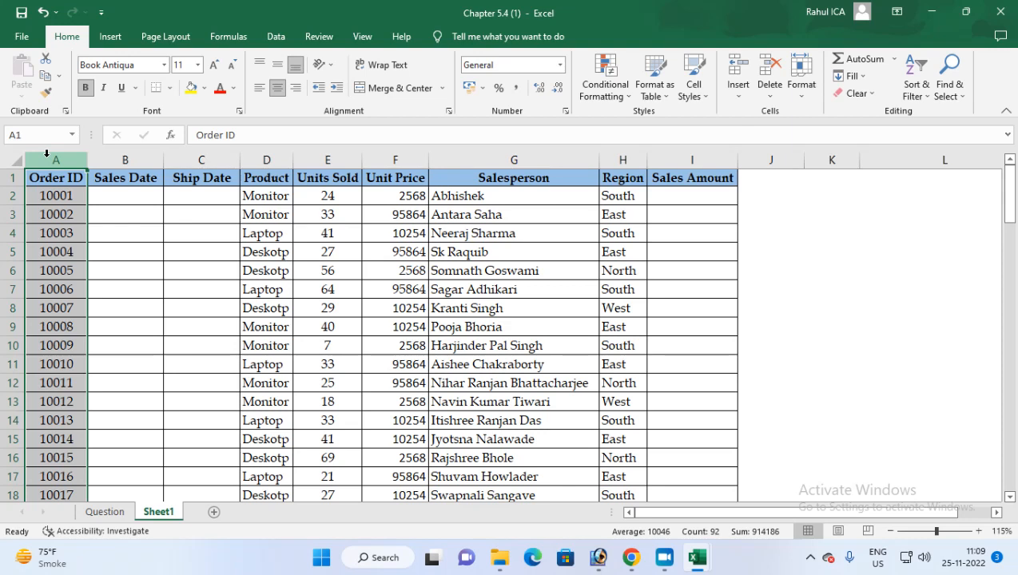
key(ctrl+shift+equal)
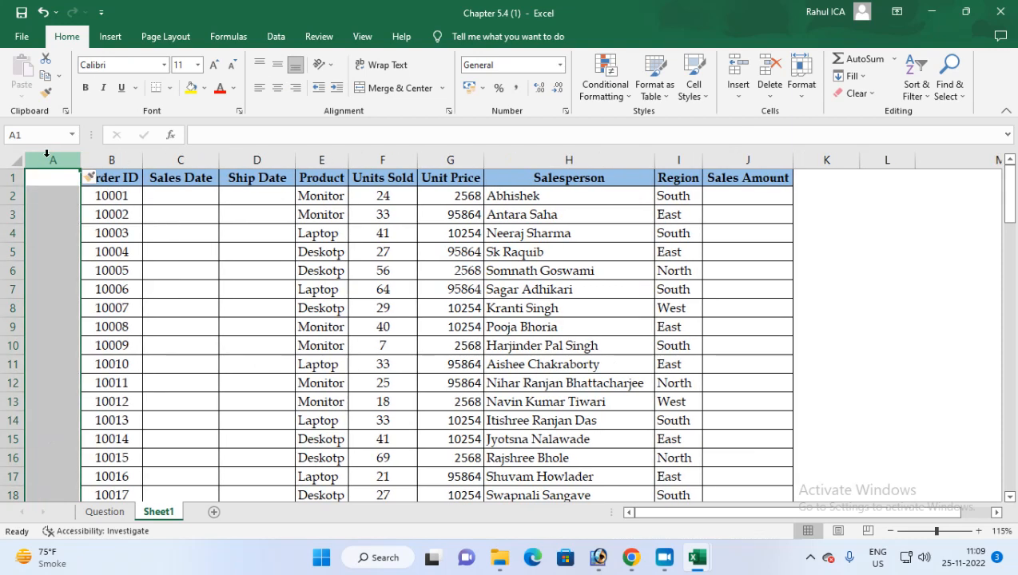
Step: Enter the heading "SL No." in cell A1 and the starting serial number 1 in A2
click(53, 182)
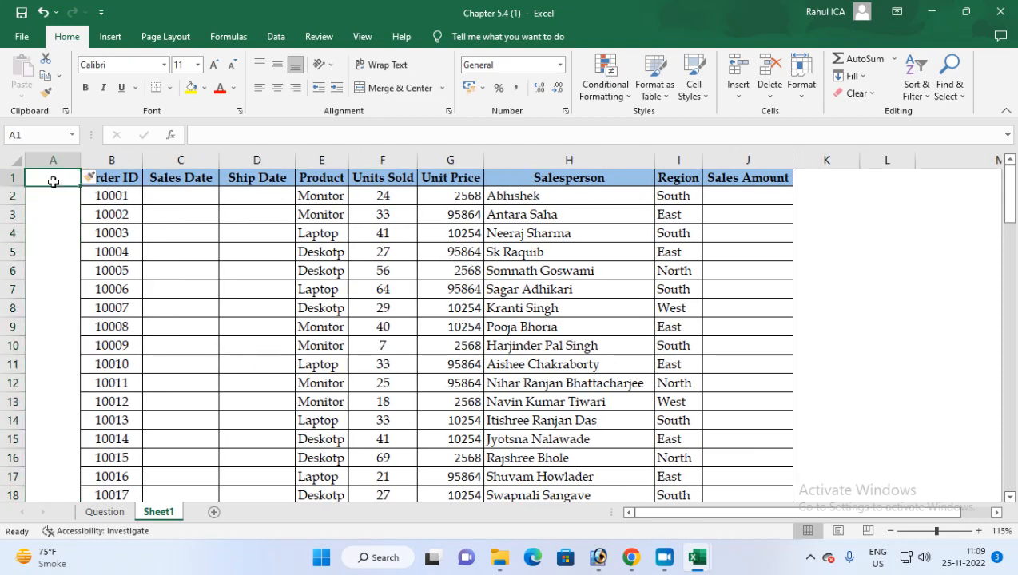
text(SL No.)
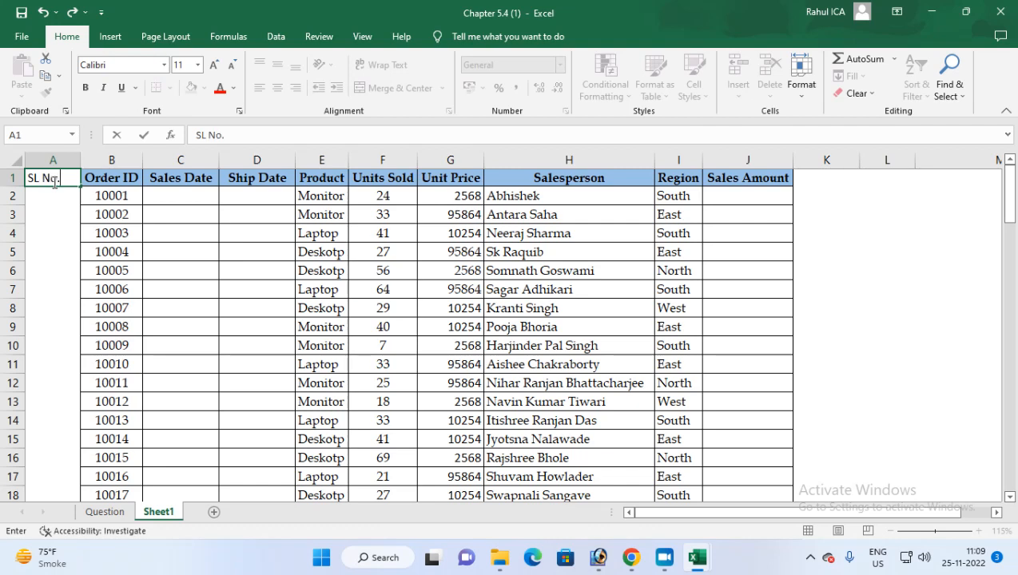
key(Return)
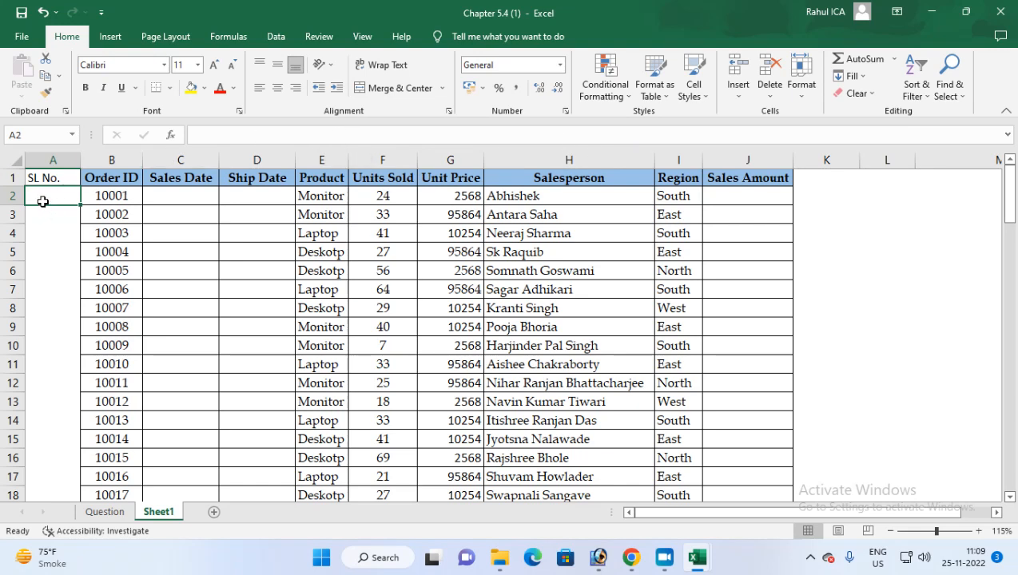
text(1)
key(Return)
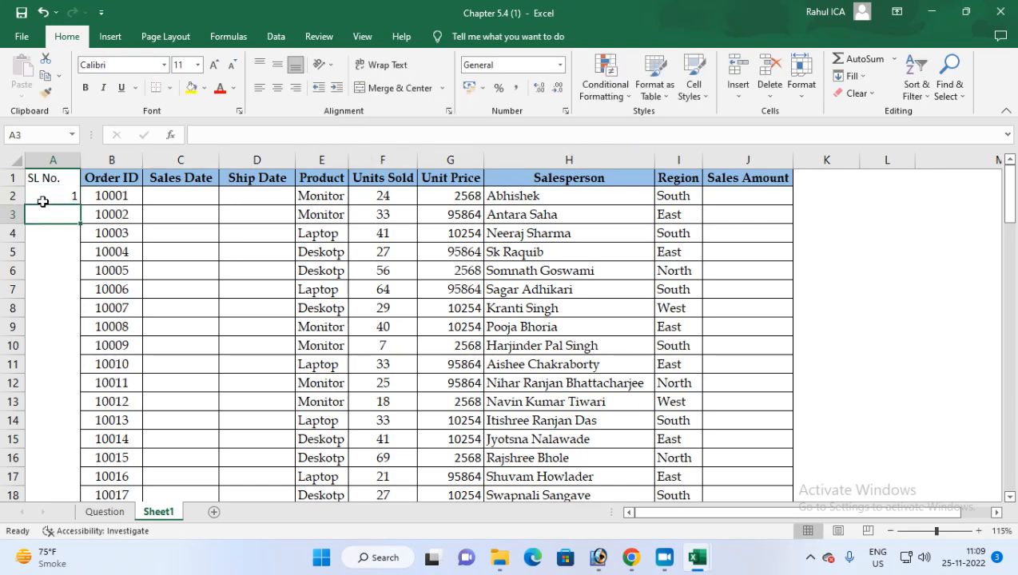
click(42, 202)
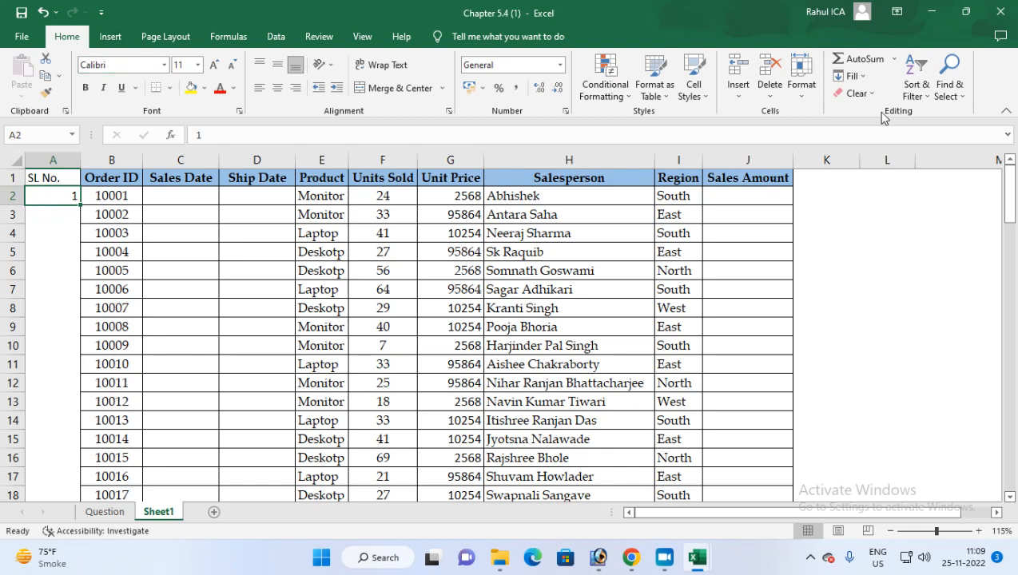
click(852, 76)
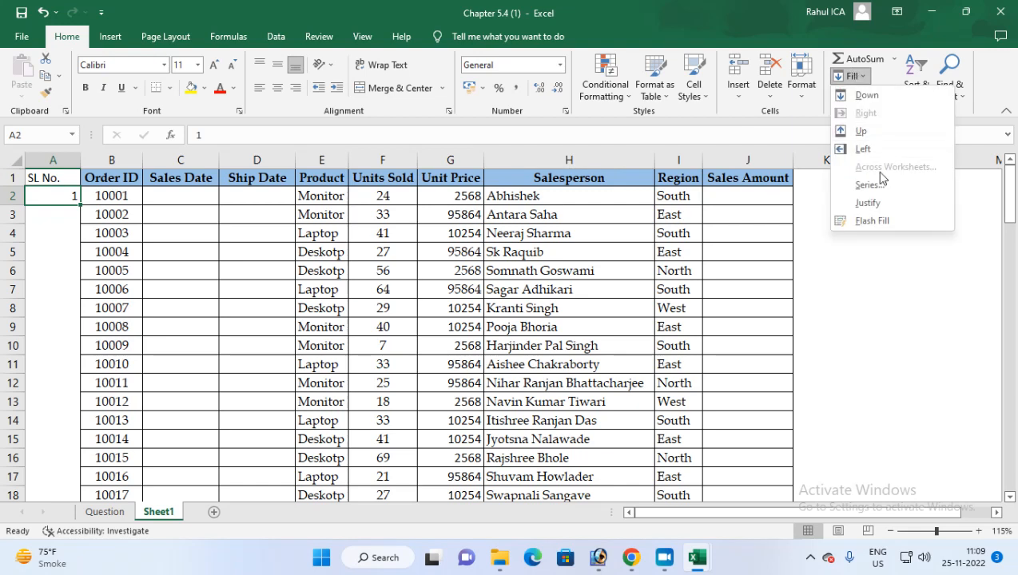
click(858, 184)
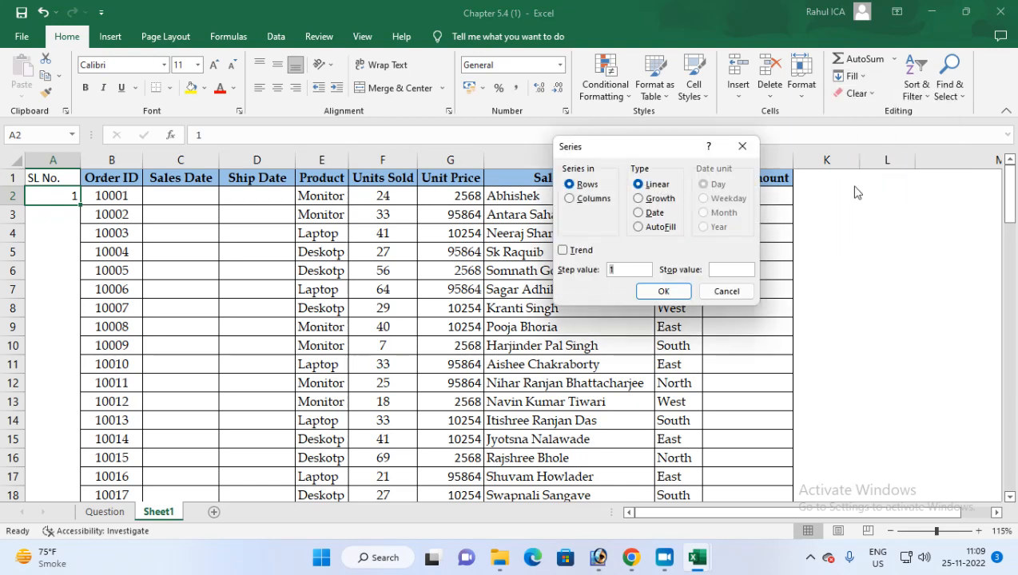
click(572, 200)
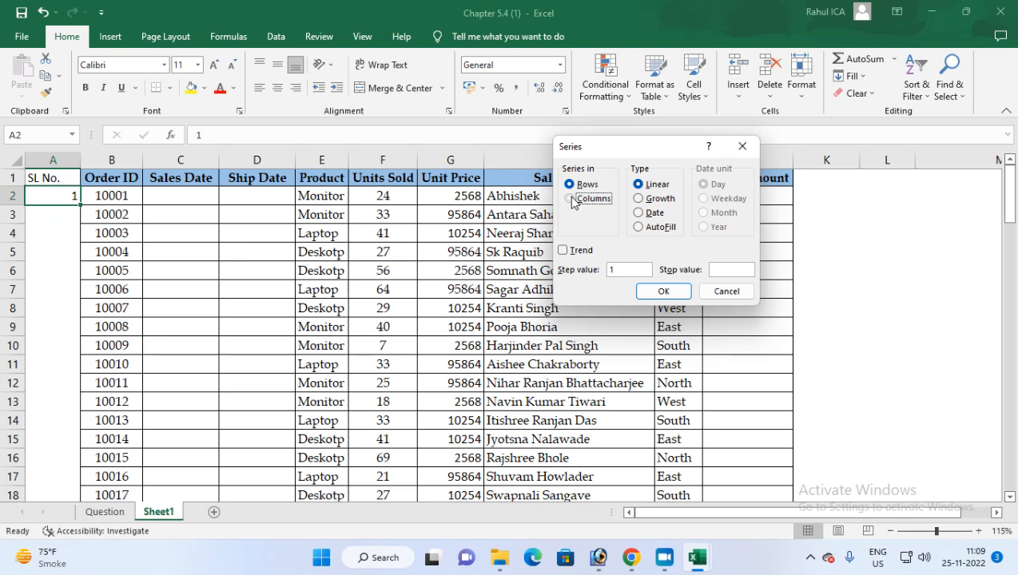
click(640, 185)
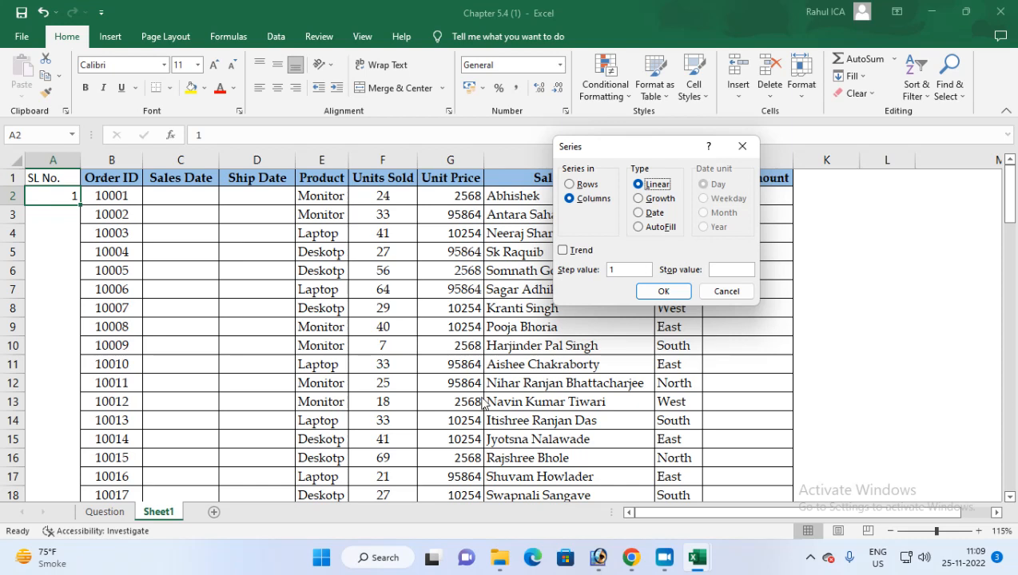
click(727, 291)
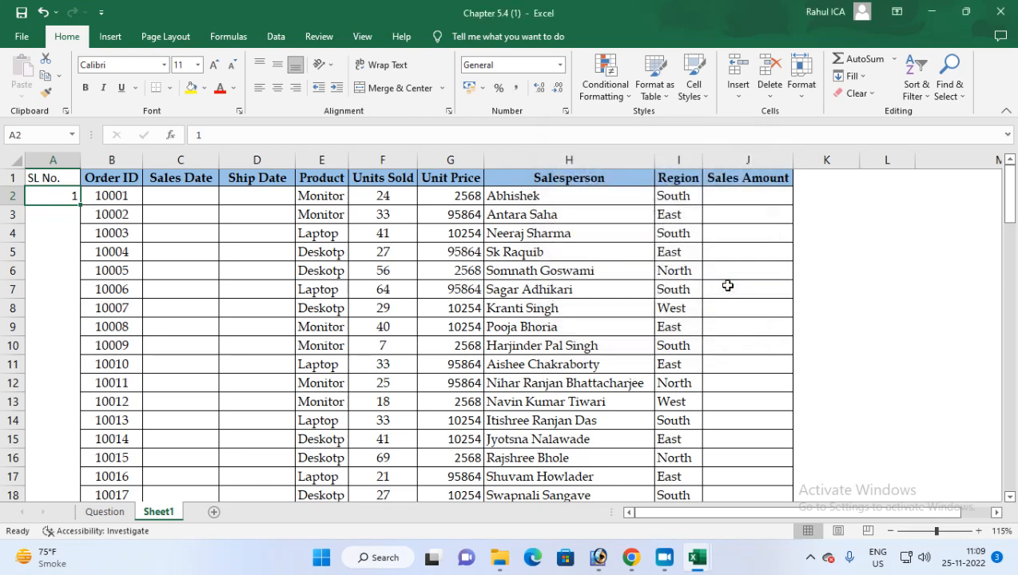
Step: Fill A2:A92 with serial numbers using a linear Fill Series in columns with step value 1, and check the result
drag(52, 196, 48, 461)
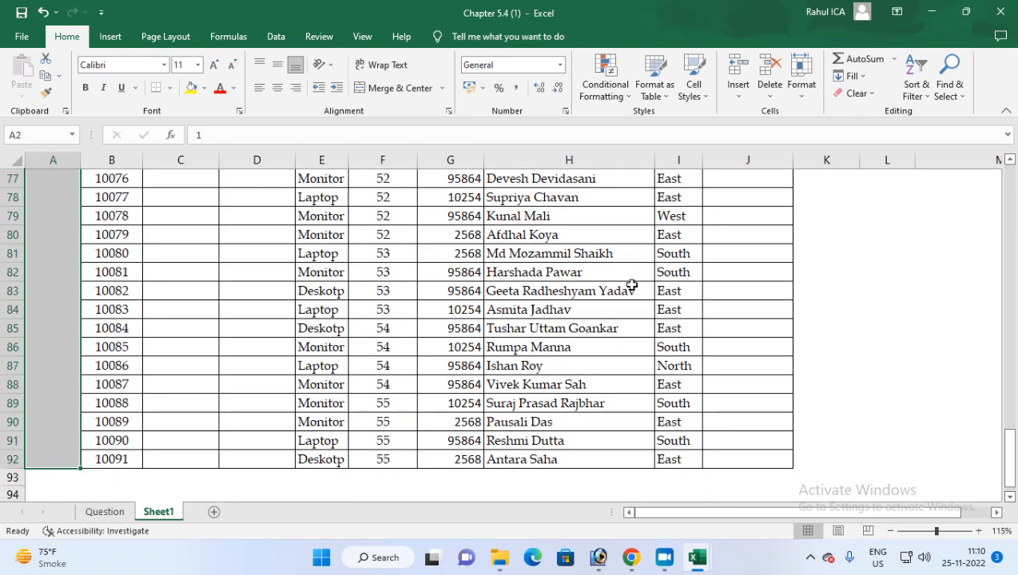
click(853, 76)
click(859, 185)
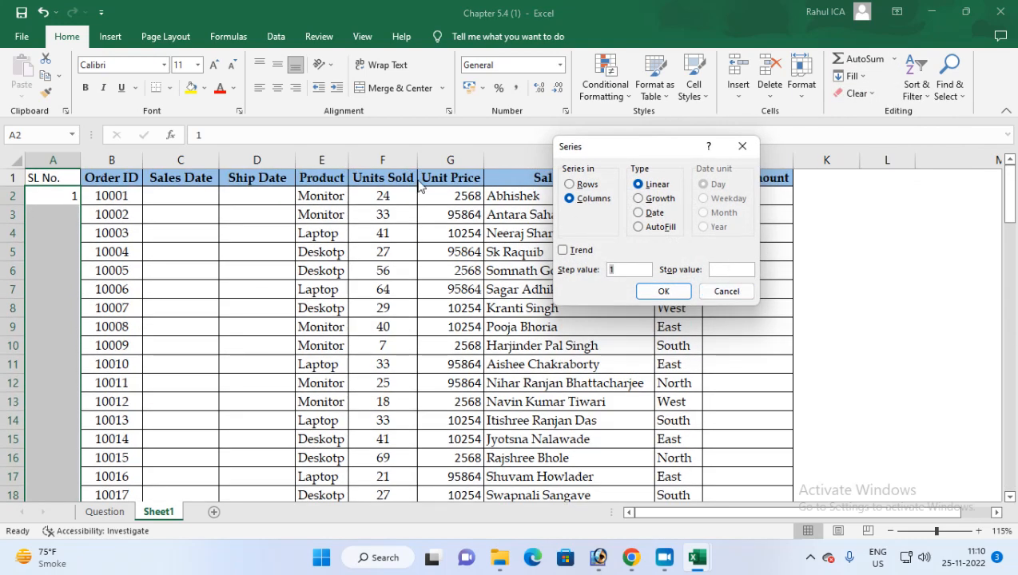
click(664, 291)
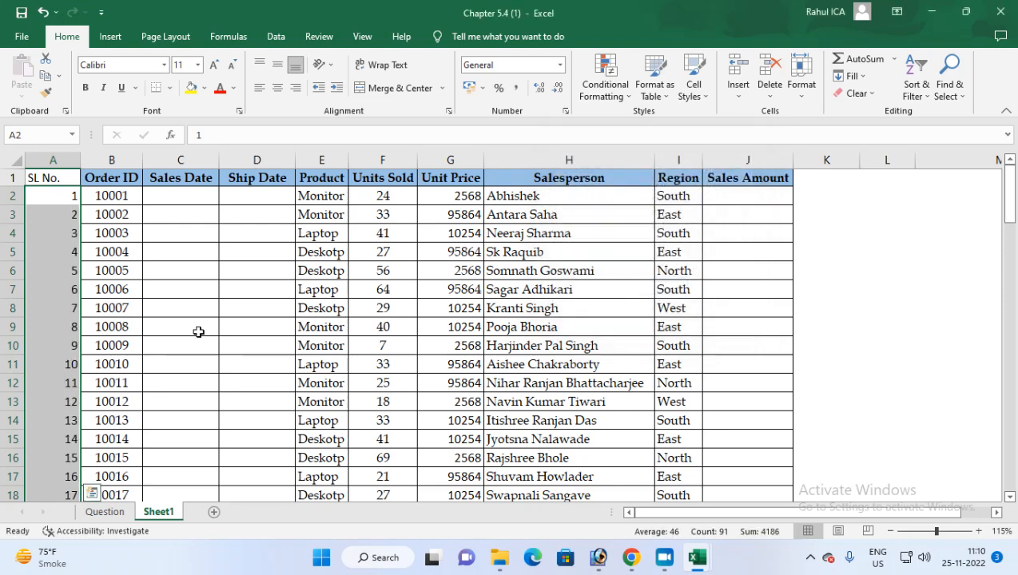
scroll(64, 336, down, 7)
scroll(72, 437, down, 8)
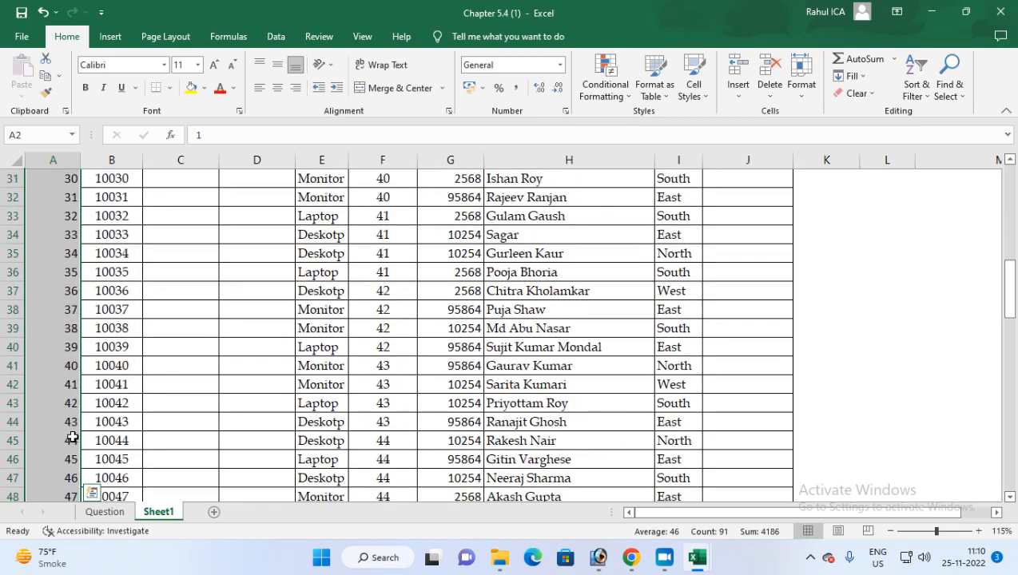
Step: Apply All Borders to the serial number cells A2:A92
scroll(65, 439, down, 12)
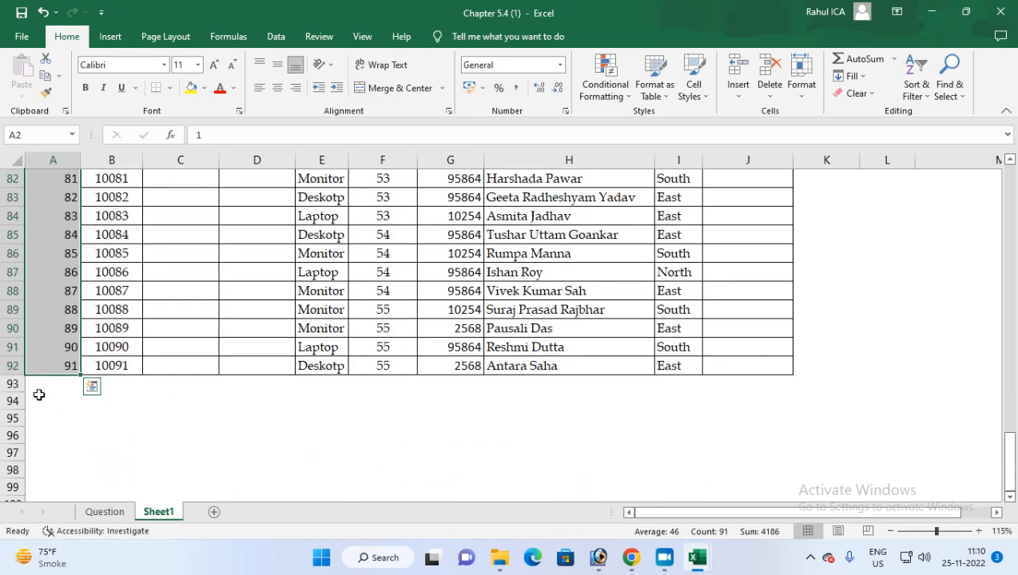
scroll(49, 407, up, 9)
scroll(49, 406, up, 18)
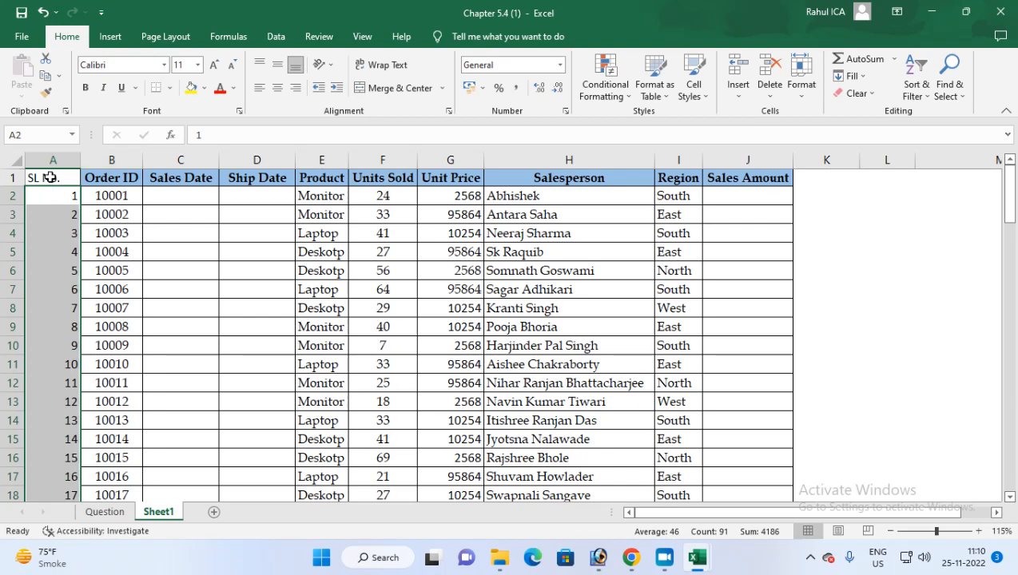
click(169, 88)
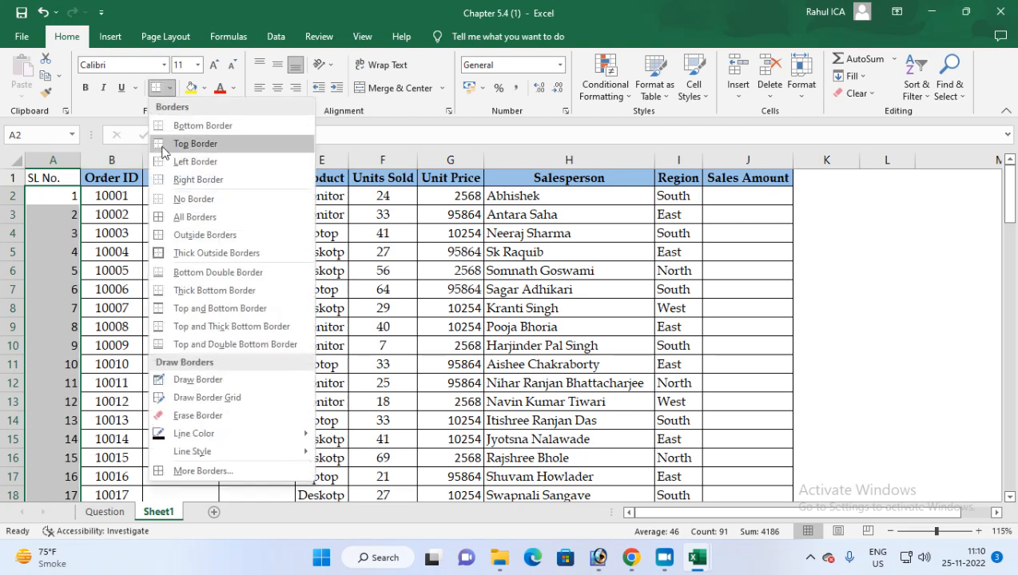
click(192, 219)
click(71, 190)
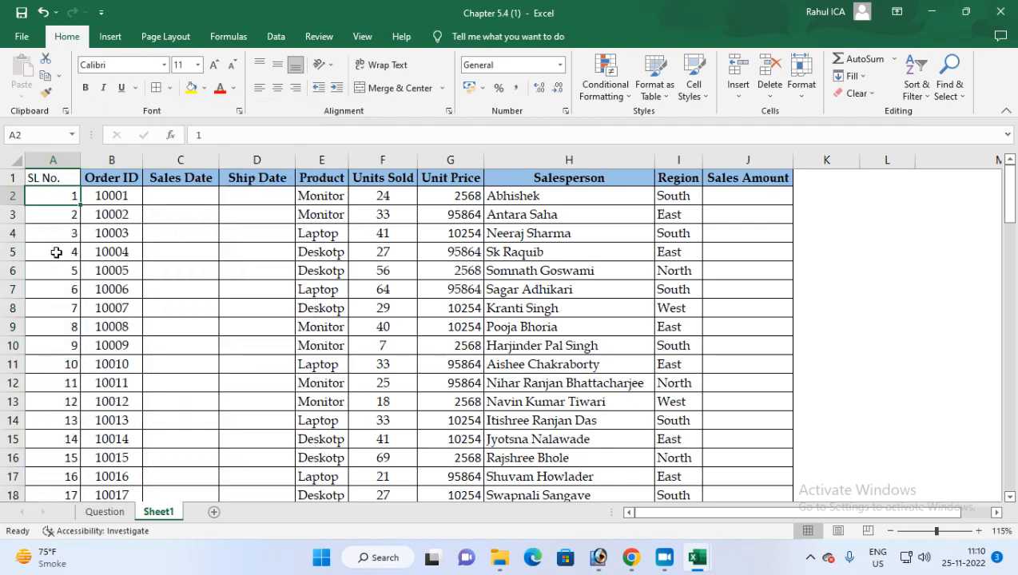
Step: Copy the formatting of the Order ID heading in B1 to the SL No. heading in A1
click(109, 176)
click(45, 93)
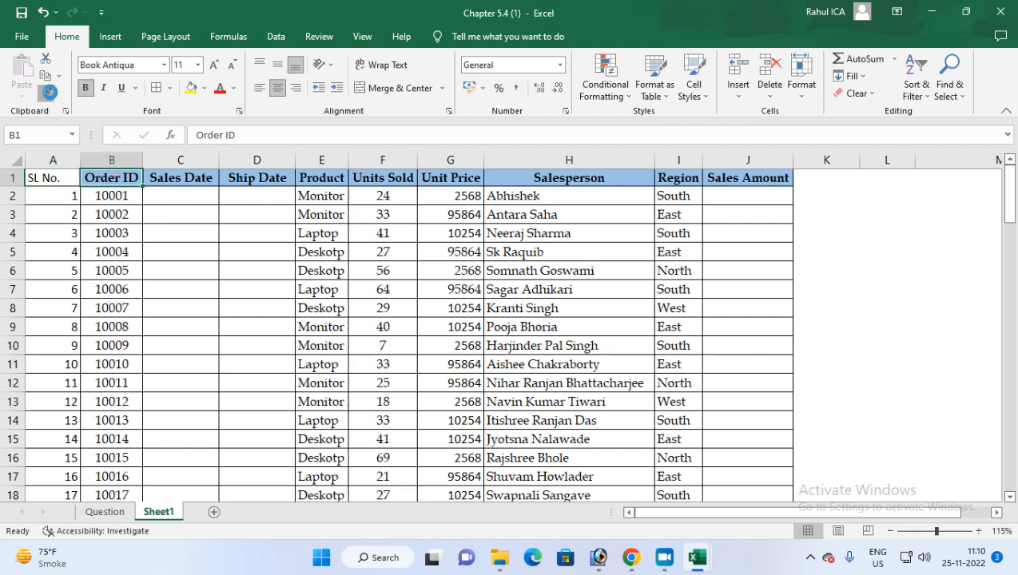
click(45, 176)
click(45, 234)
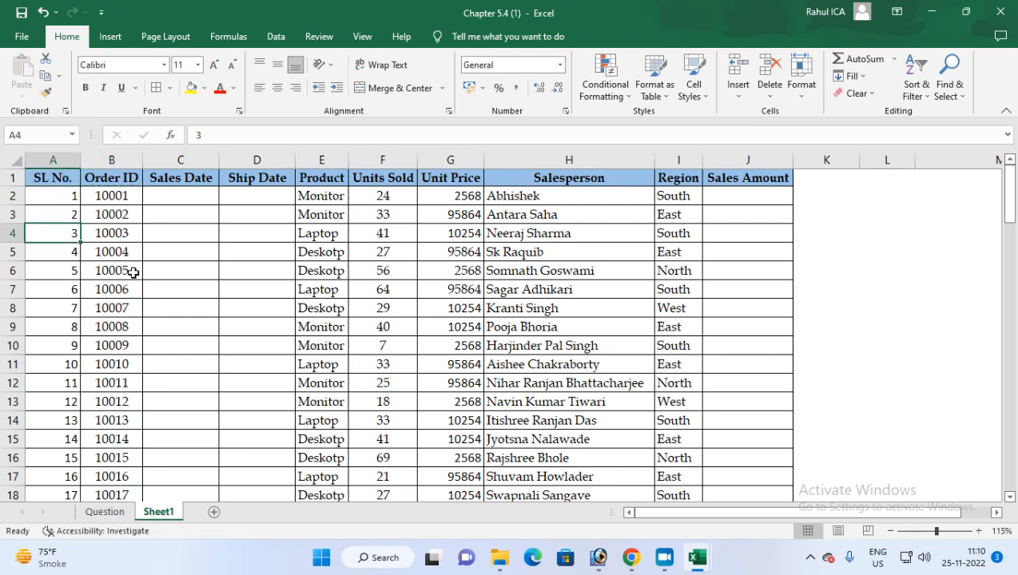
click(48, 308)
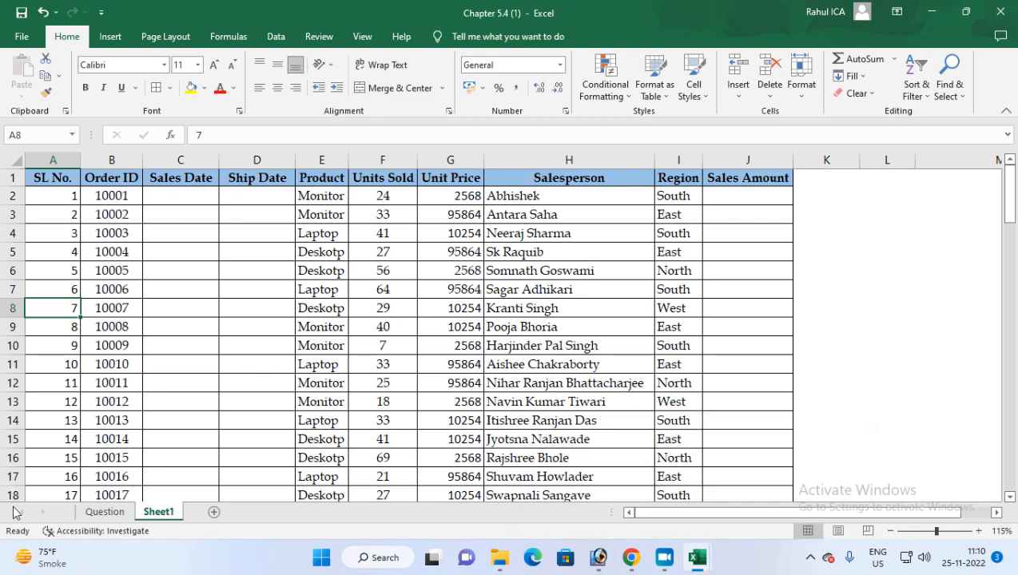
Step: Read task 3 on the Question sheet and enter the date 1-4-2021 in cell C2 of Sheet1's Sales Date column
click(106, 512)
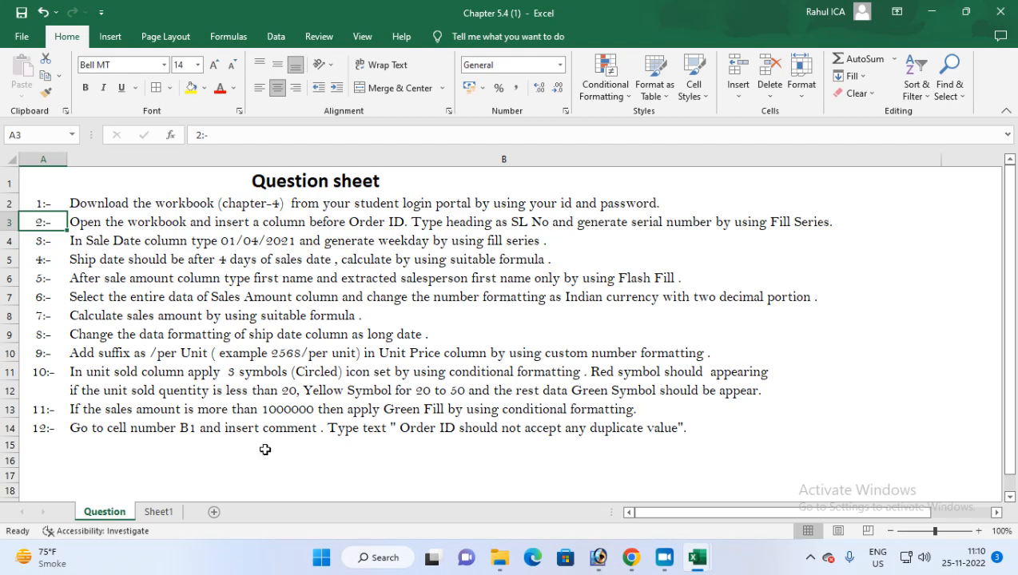
click(157, 512)
click(183, 205)
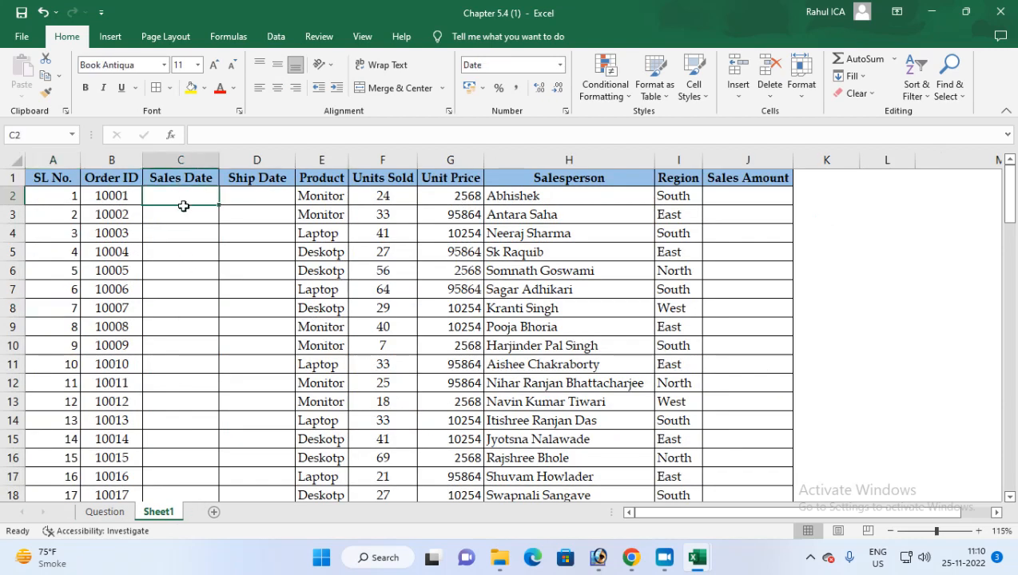
text(1-4-2021)
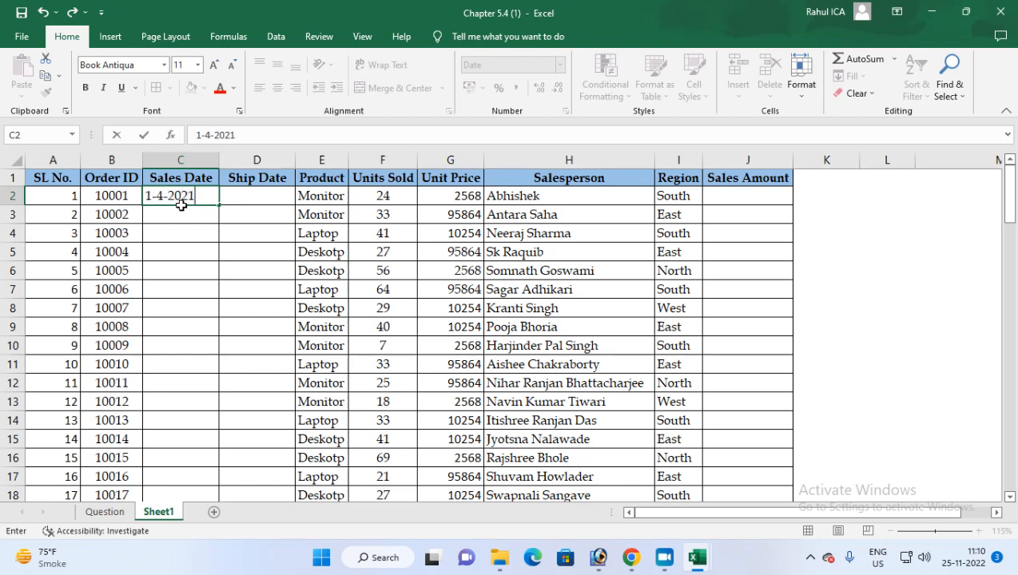
key(Return)
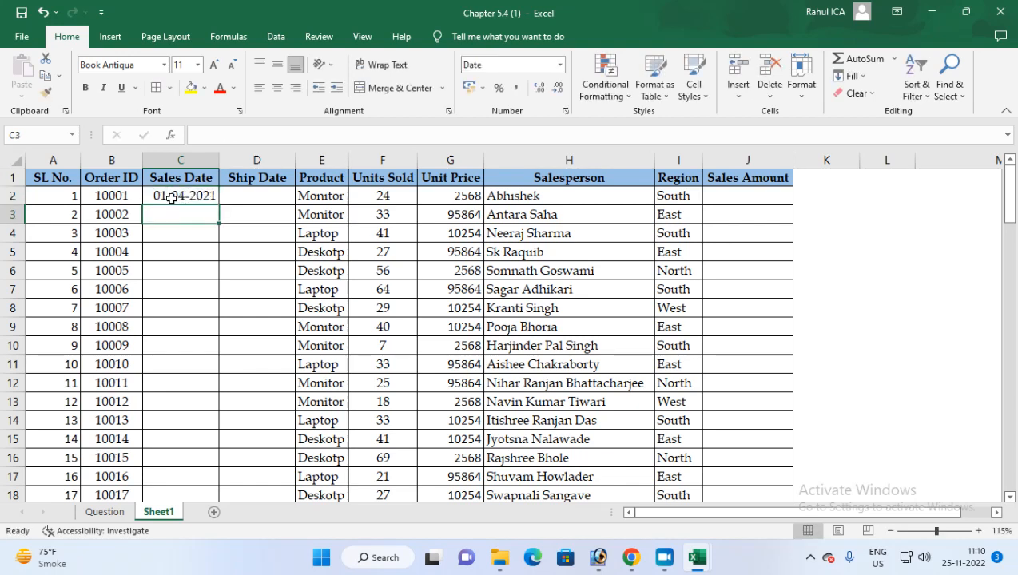
click(172, 199)
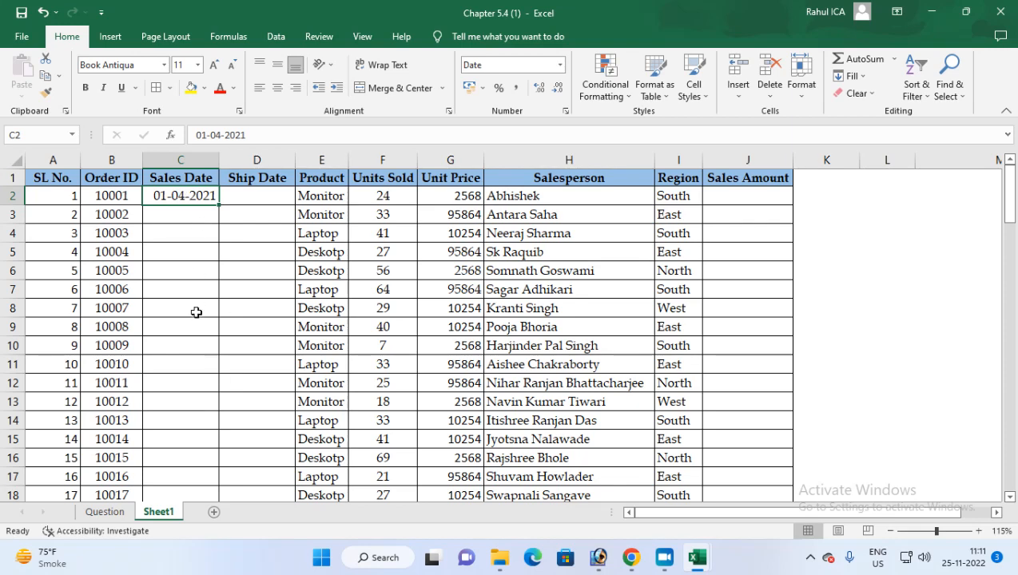
scroll(187, 393, down, 4)
scroll(187, 393, down, 20)
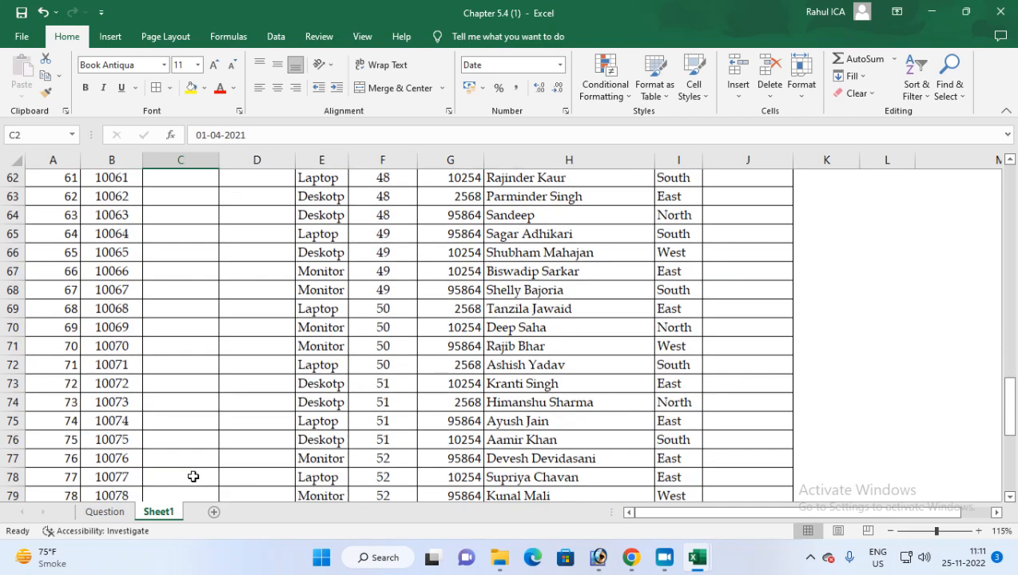
scroll(193, 476, up, 20)
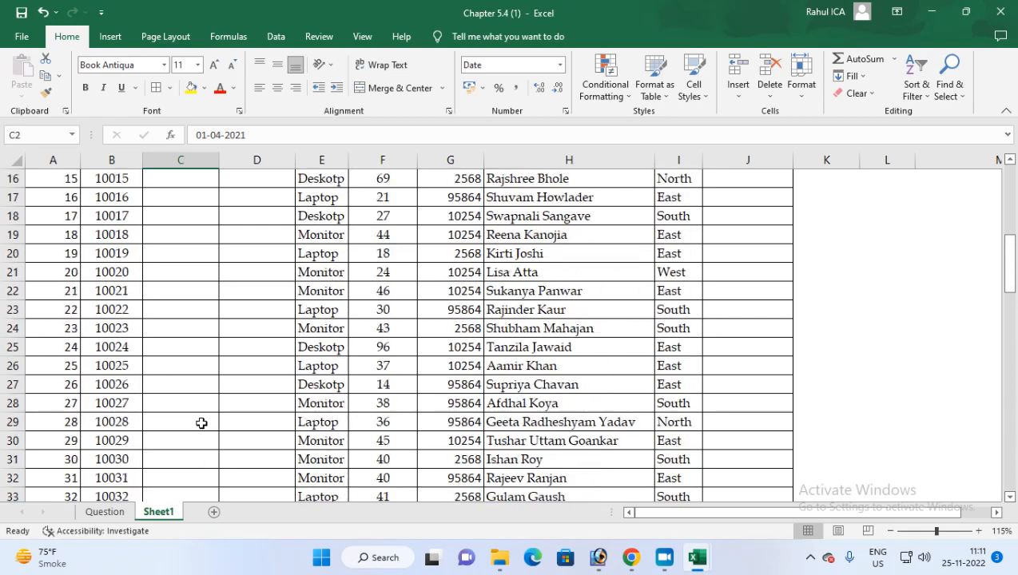
drag(177, 199, 176, 553)
scroll(180, 466, up, 20)
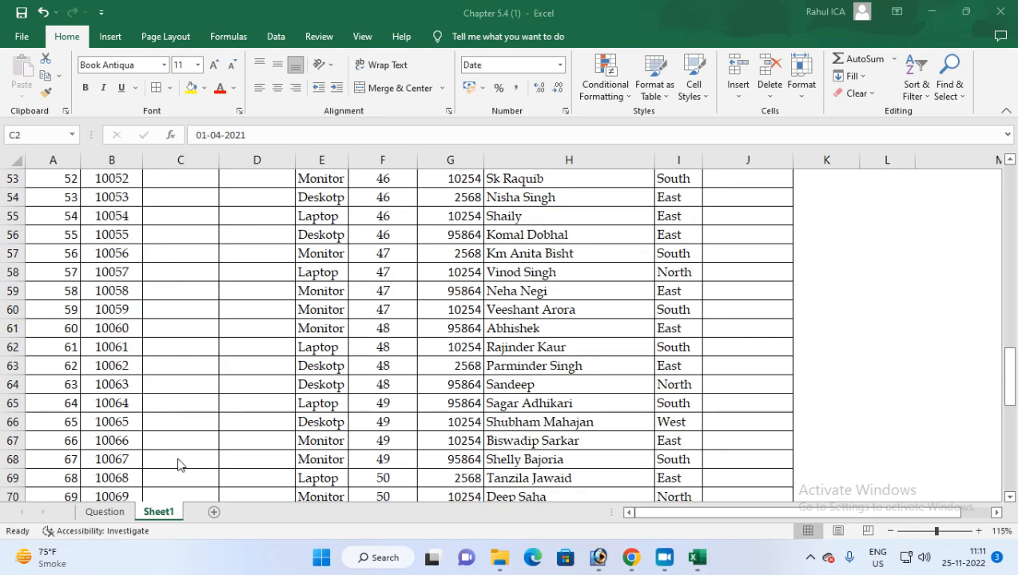
scroll(177, 467, up, 4)
Step: Fill C2:C92 with a date series in columns using the Weekday unit and step value 1, and check the dates
key(ctrl+shift+Down)
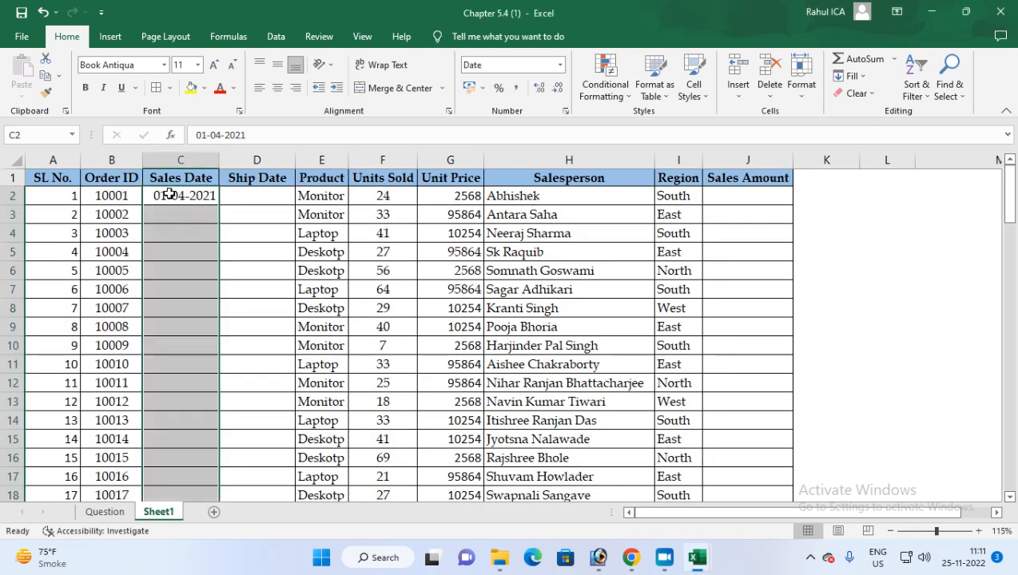
scroll(182, 334, down, 20)
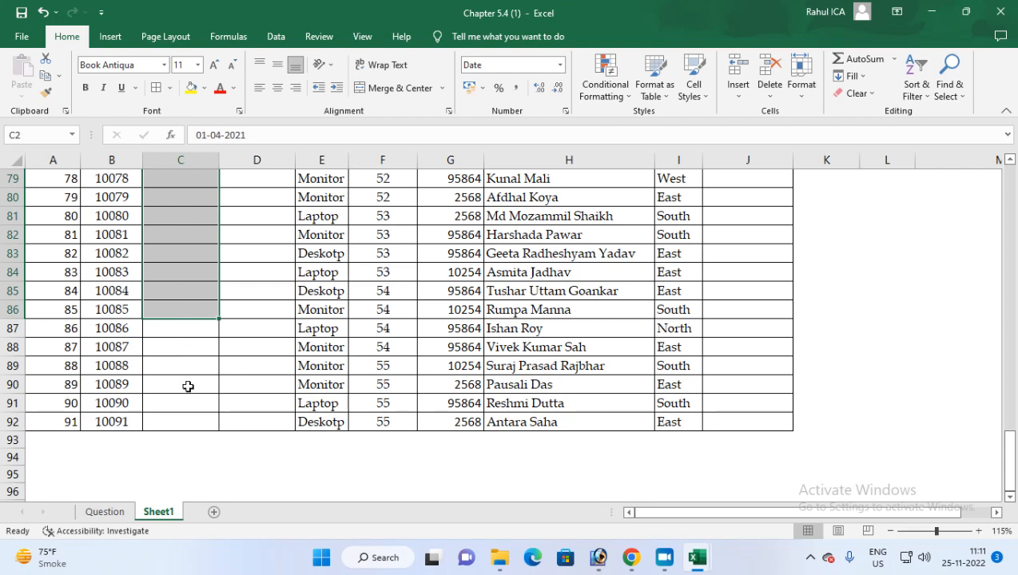
key(shift+Down)
key(shift+Down)
key(shift+Down)
key(shift+Down)
key(shift+Down)
key(shift+Down)
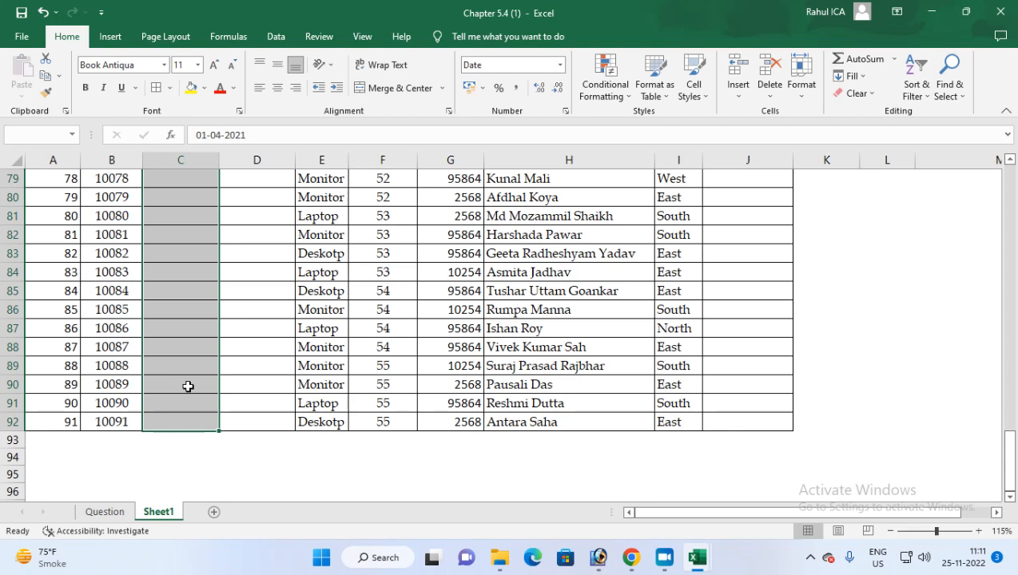
scroll(188, 387, up, 20)
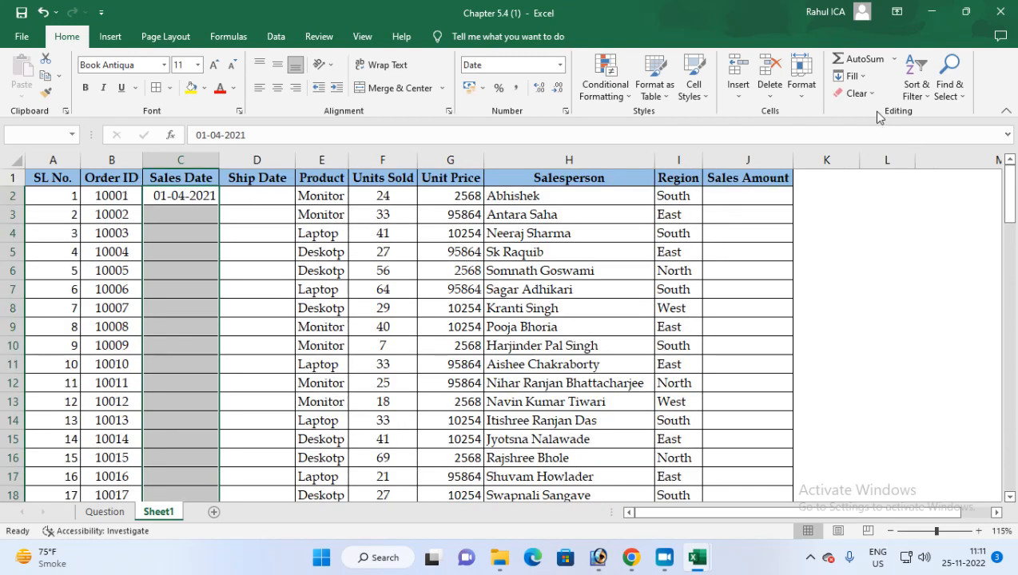
click(850, 76)
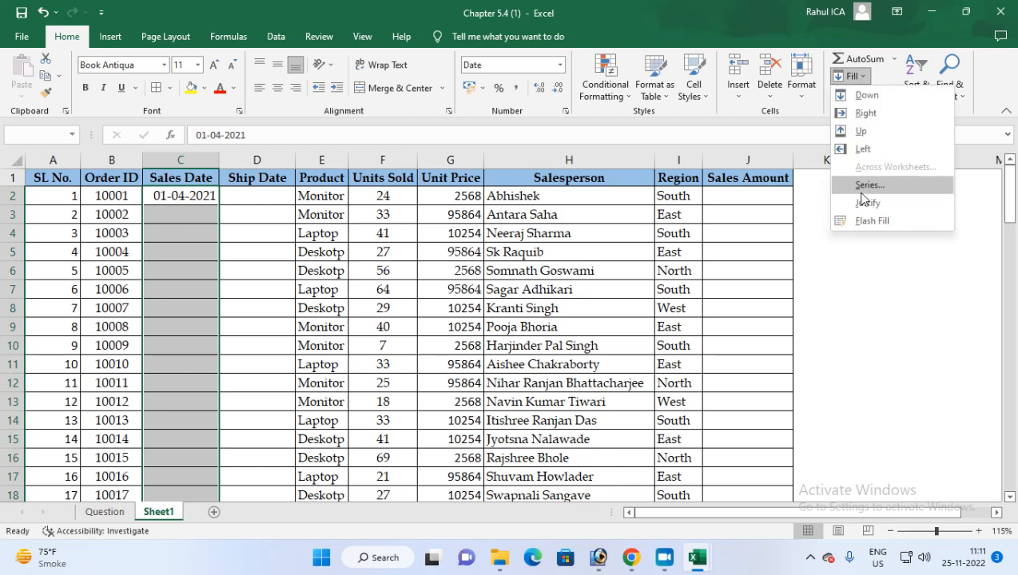
click(861, 189)
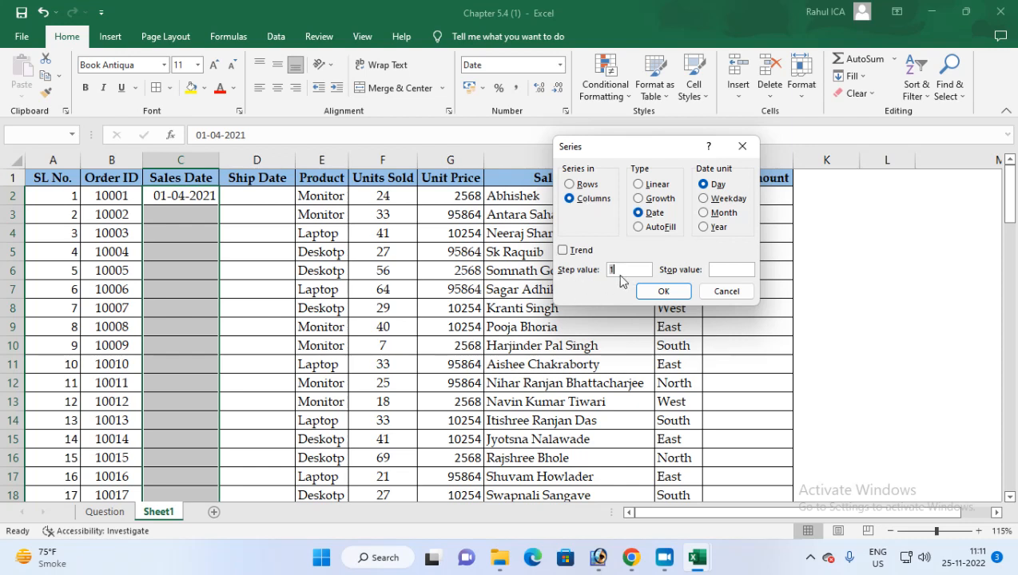
click(704, 200)
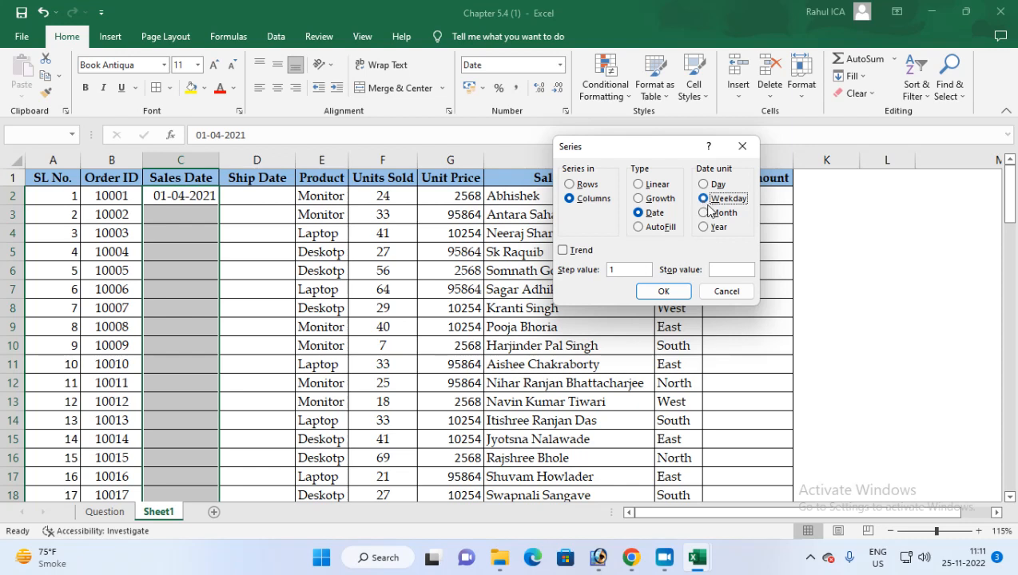
click(662, 291)
scroll(189, 392, down, 3)
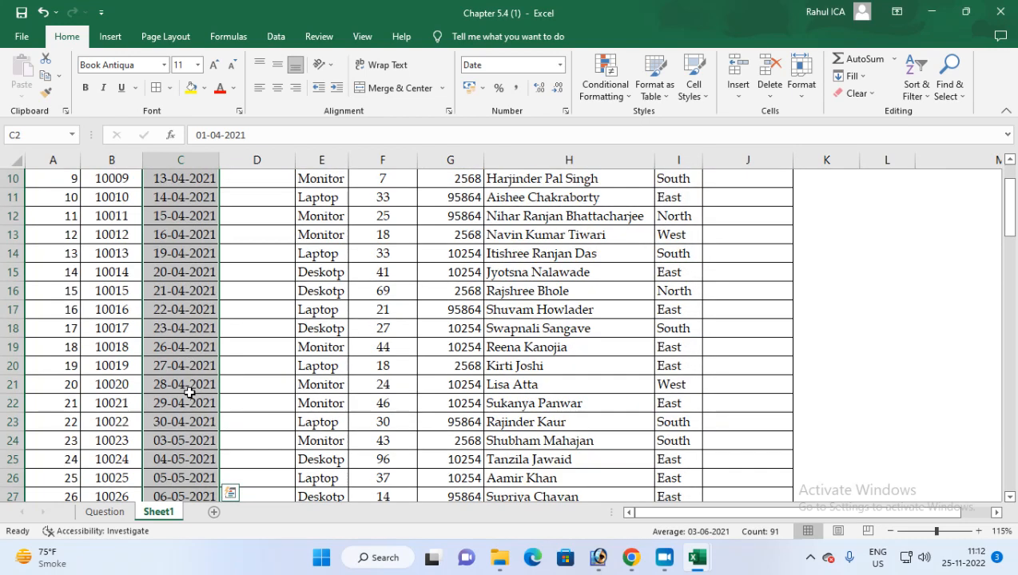
scroll(190, 392, down, 20)
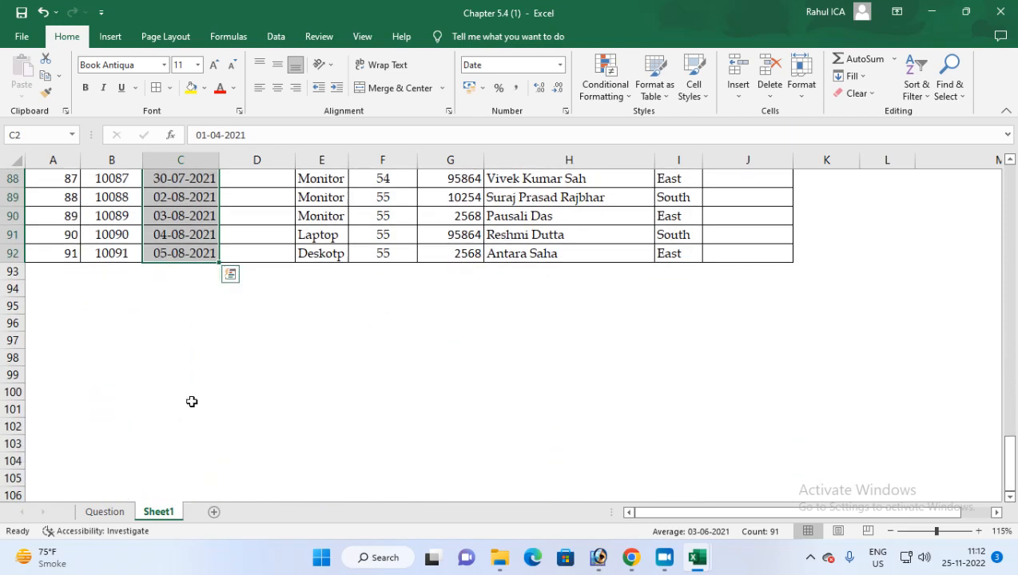
scroll(192, 402, up, 20)
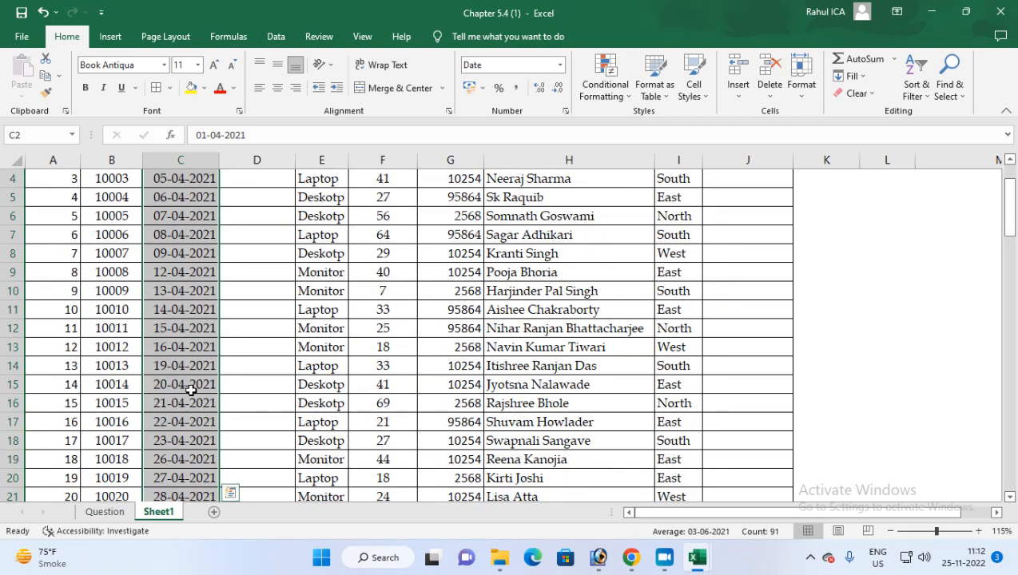
scroll(189, 390, up, 1)
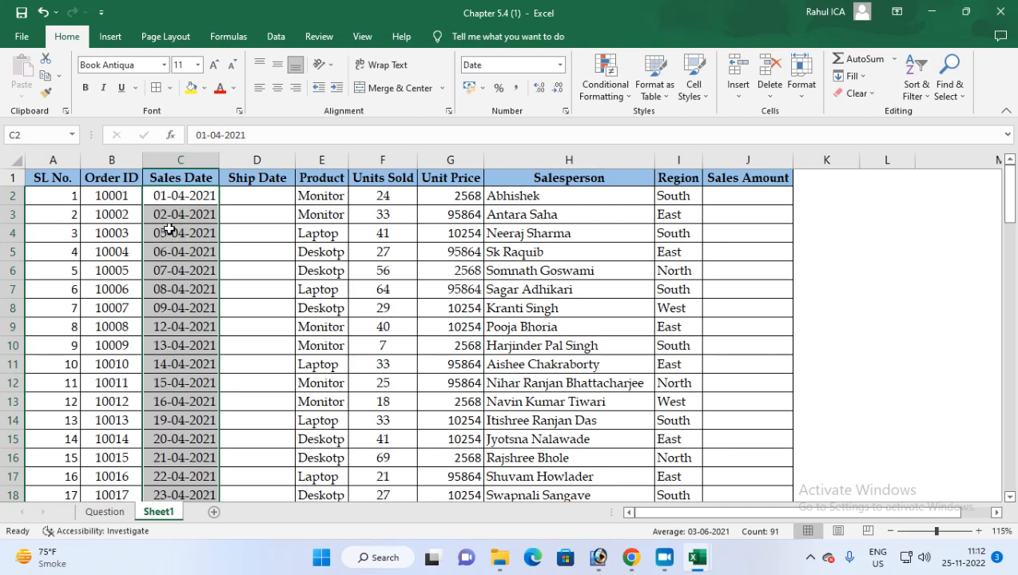
Step: Read the ship date task on the Question sheet and compare the Sales Date and Ship Date columns on Sheet1
click(105, 512)
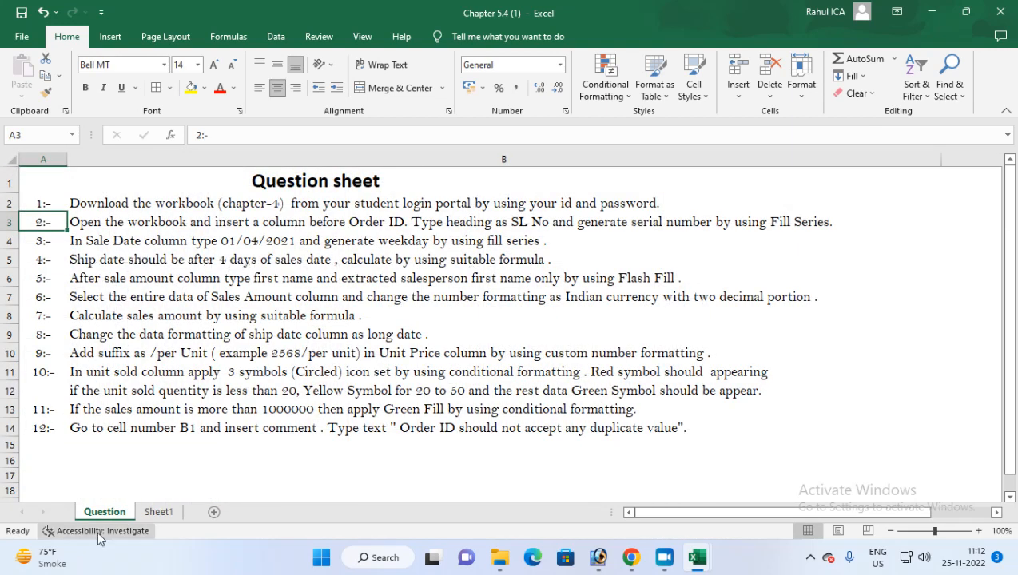
click(158, 512)
click(177, 194)
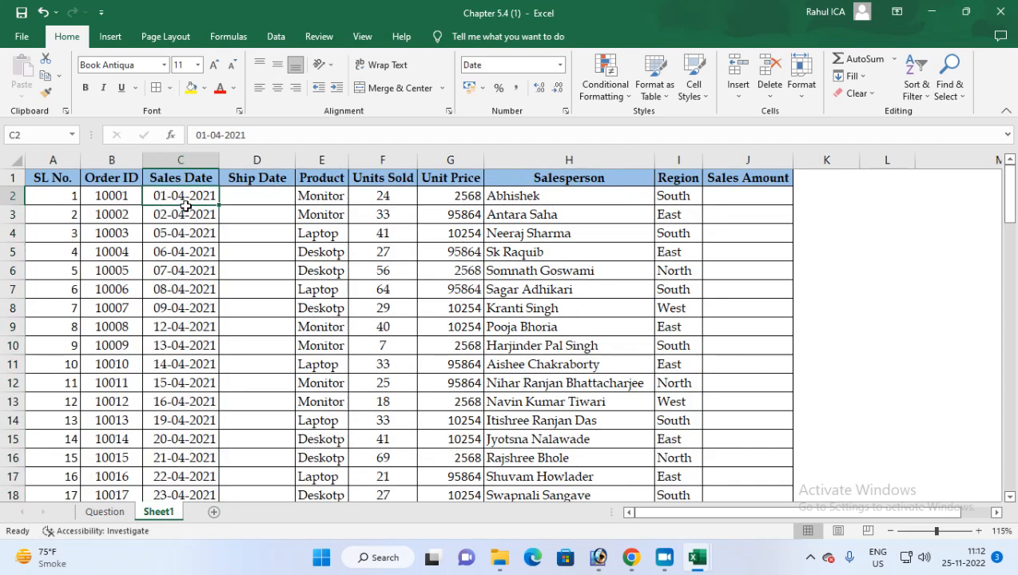
click(236, 198)
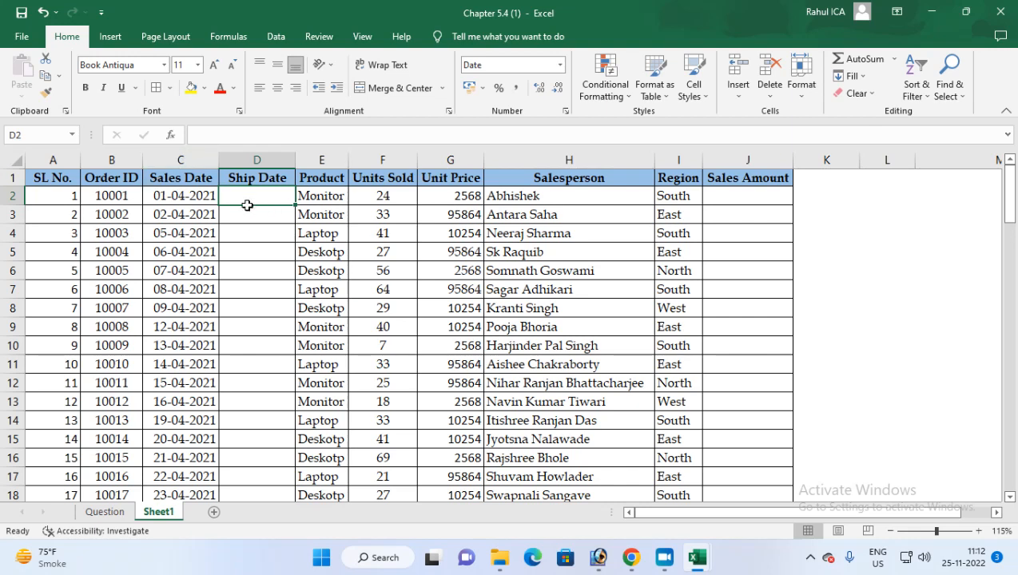
click(184, 215)
click(240, 220)
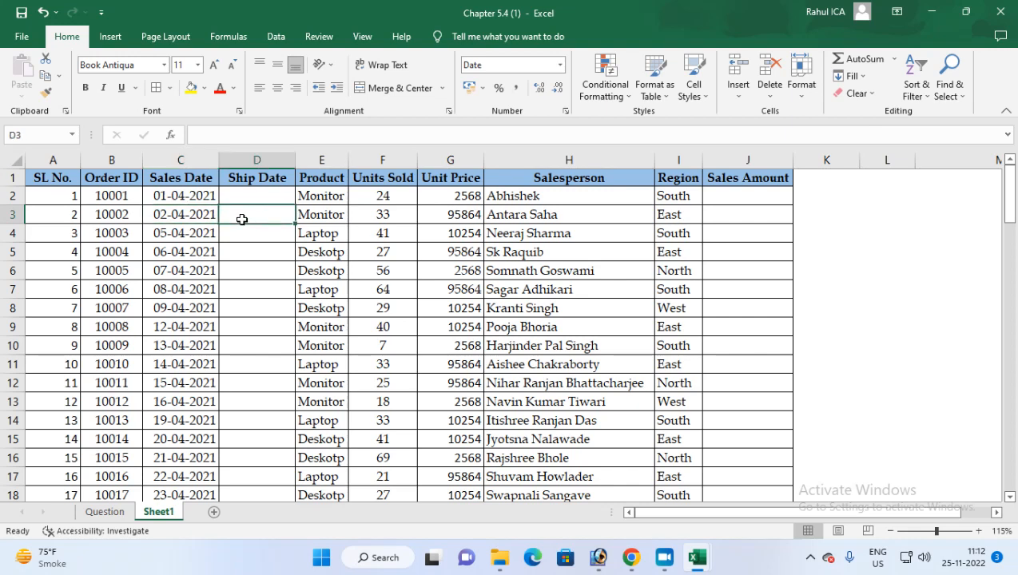
click(201, 235)
click(239, 236)
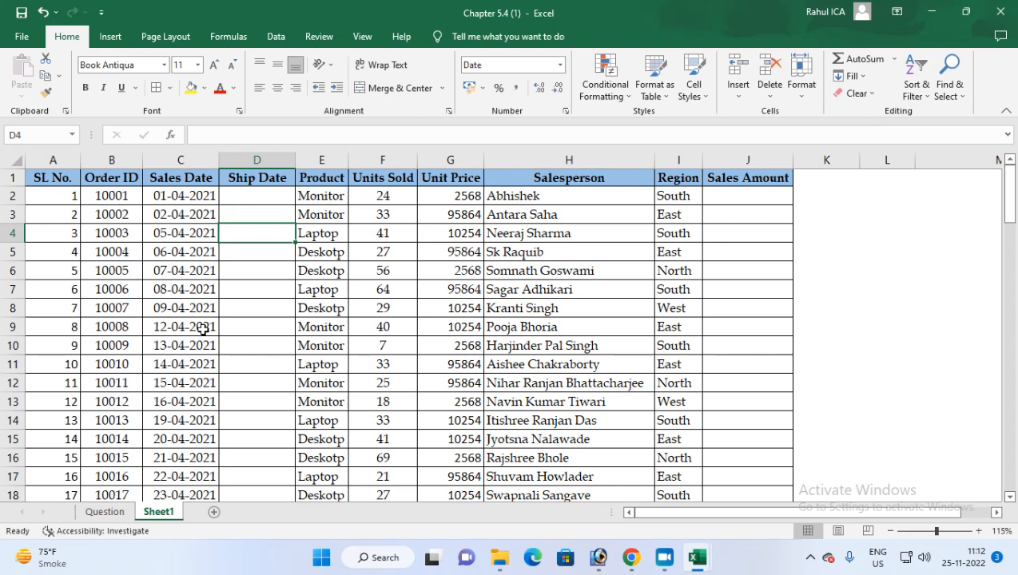
Step: Enter the formula =C2+4 in cell D2 to calculate the first ship date
click(245, 202)
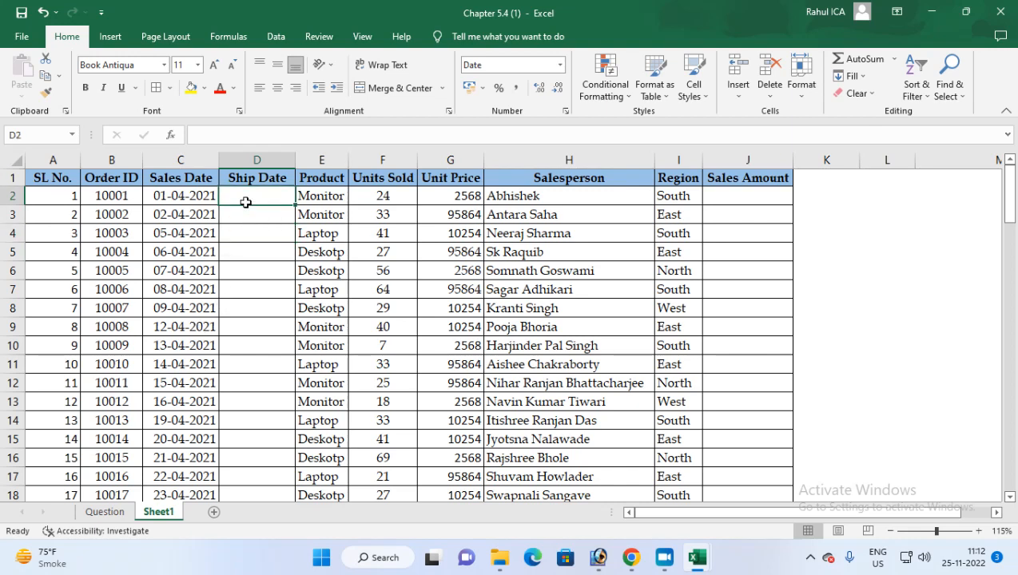
text(=)
click(177, 195)
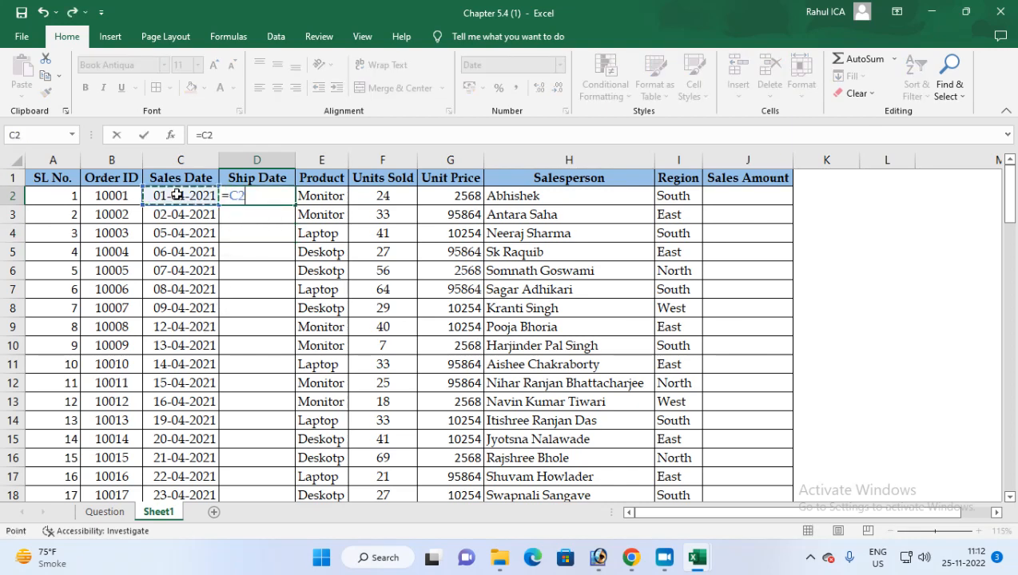
text(+)
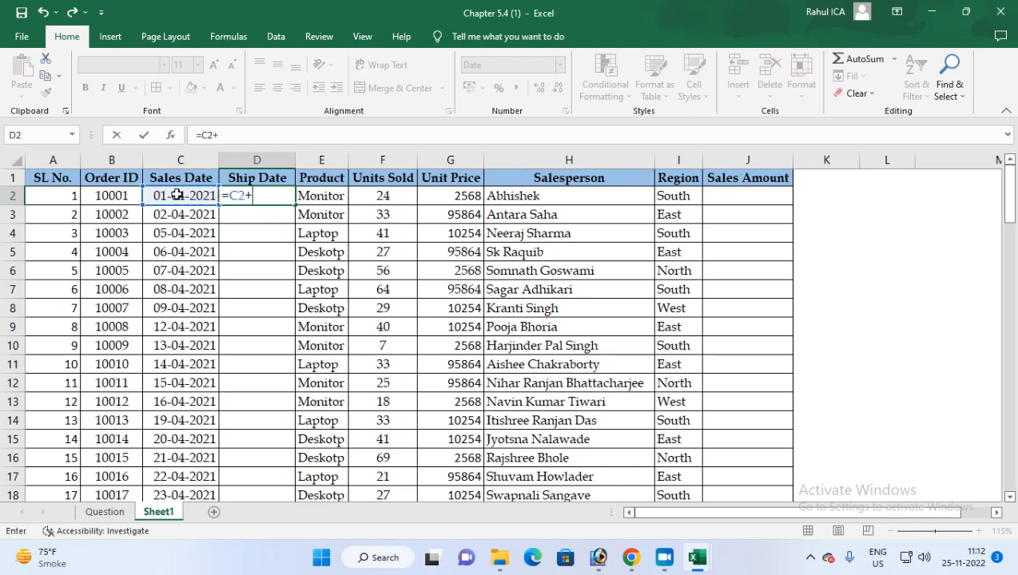
text(4)
key(Return)
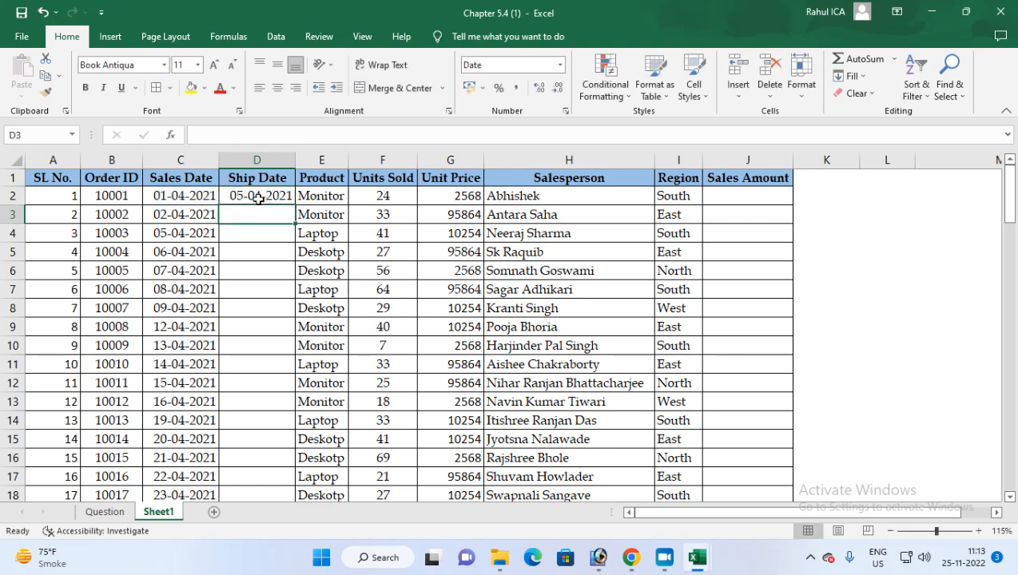
Step: Fill the ship date formula in D2 down to D92 and check the dates along the Ship Date column
click(173, 198)
click(239, 195)
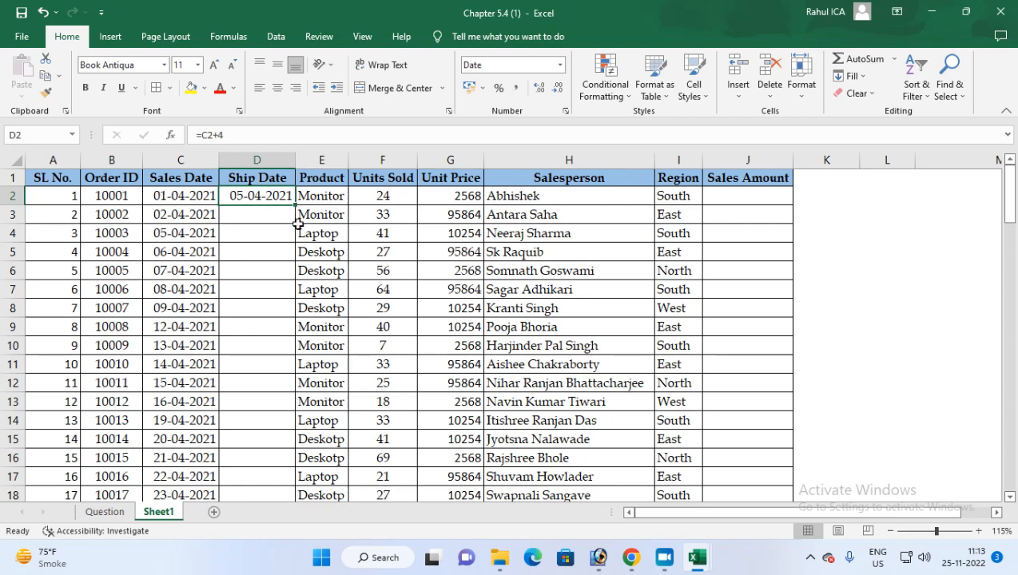
double_click(296, 206)
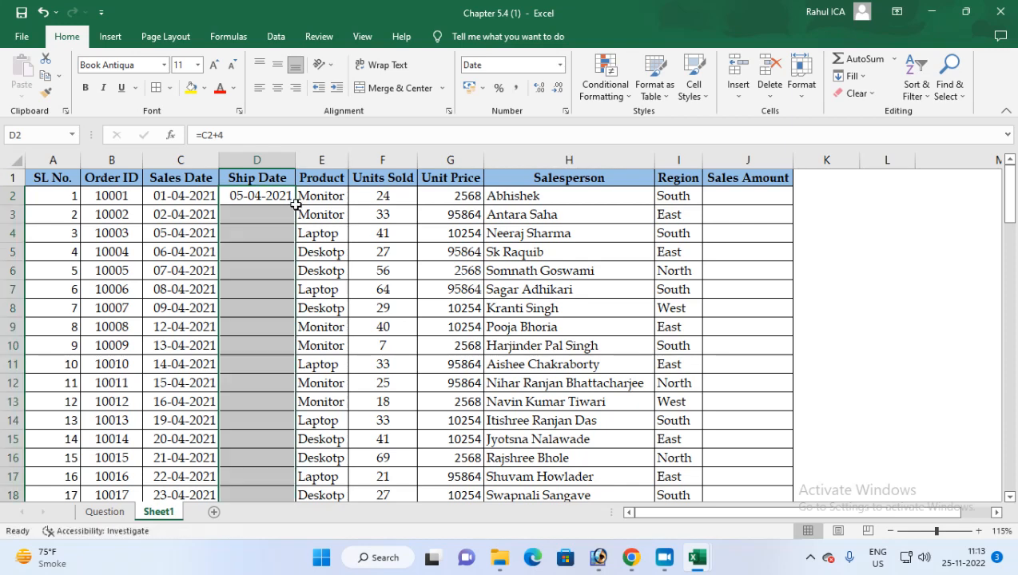
scroll(270, 463, down, 8)
scroll(271, 464, down, 17)
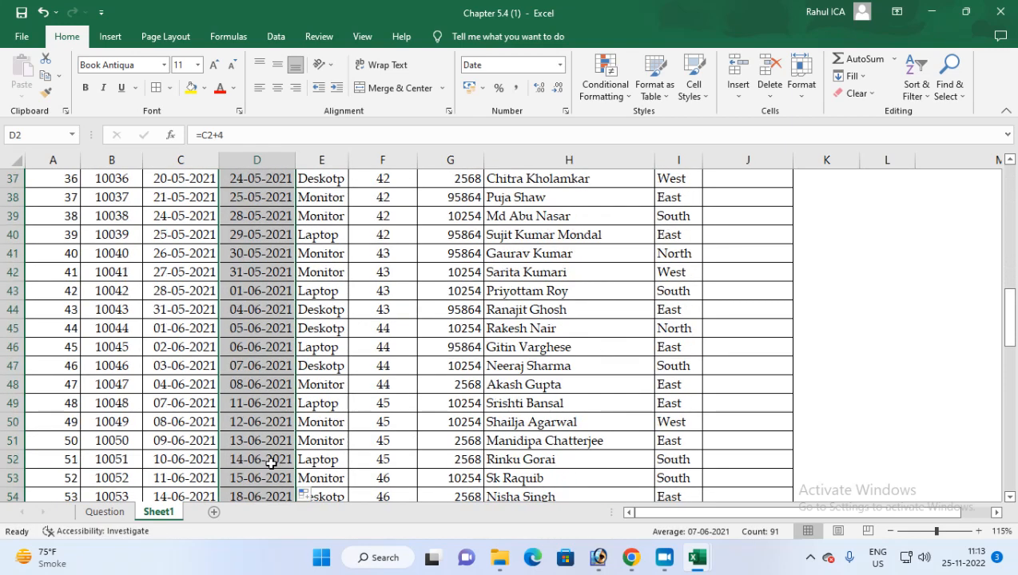
scroll(271, 464, down, 2)
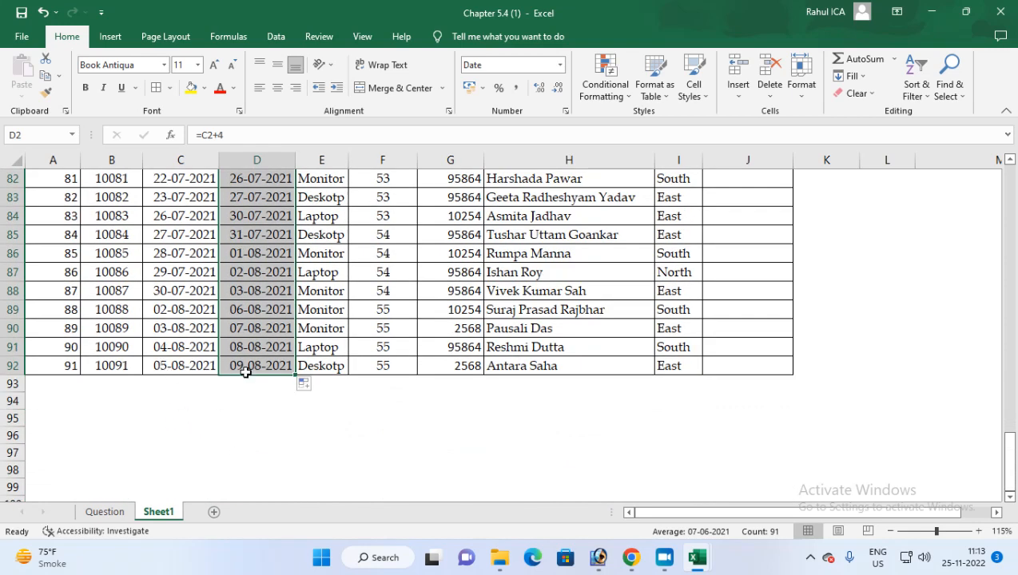
scroll(246, 372, up, 20)
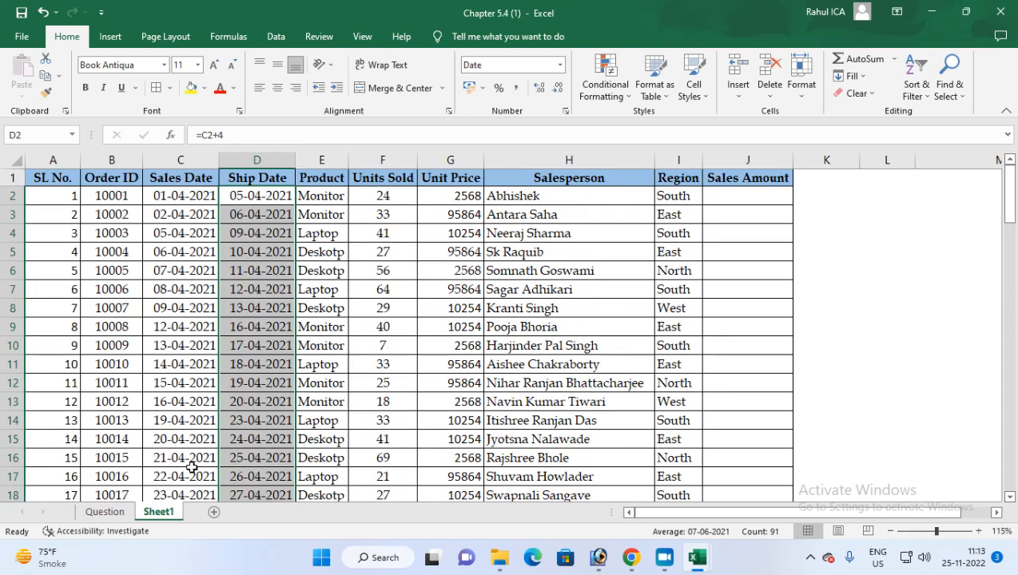
Step: Read task 5 on the Question sheet and enter the heading First Name in cell K1 of Sheet1, after the Sales Amount column
click(112, 513)
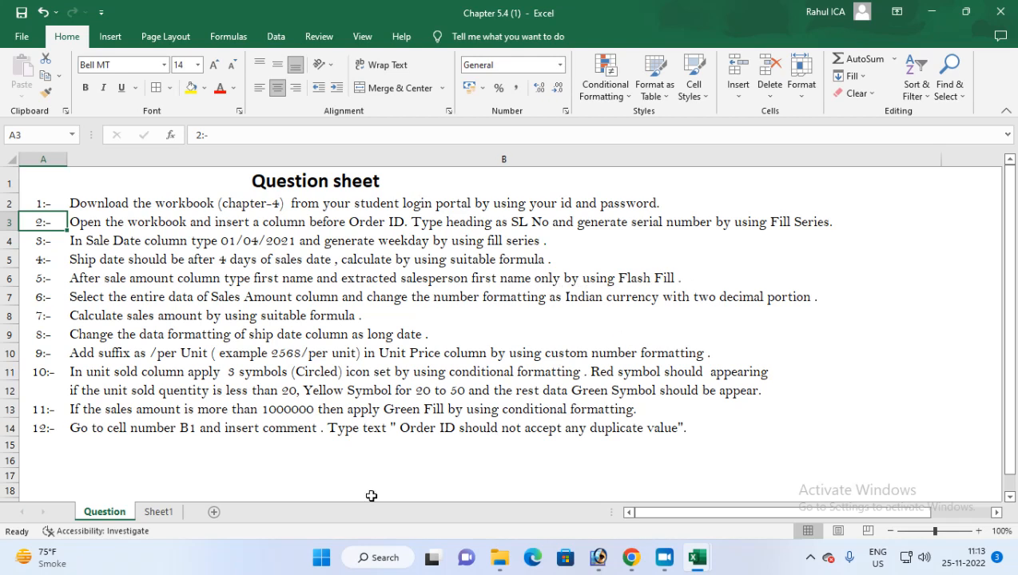
click(159, 512)
click(747, 172)
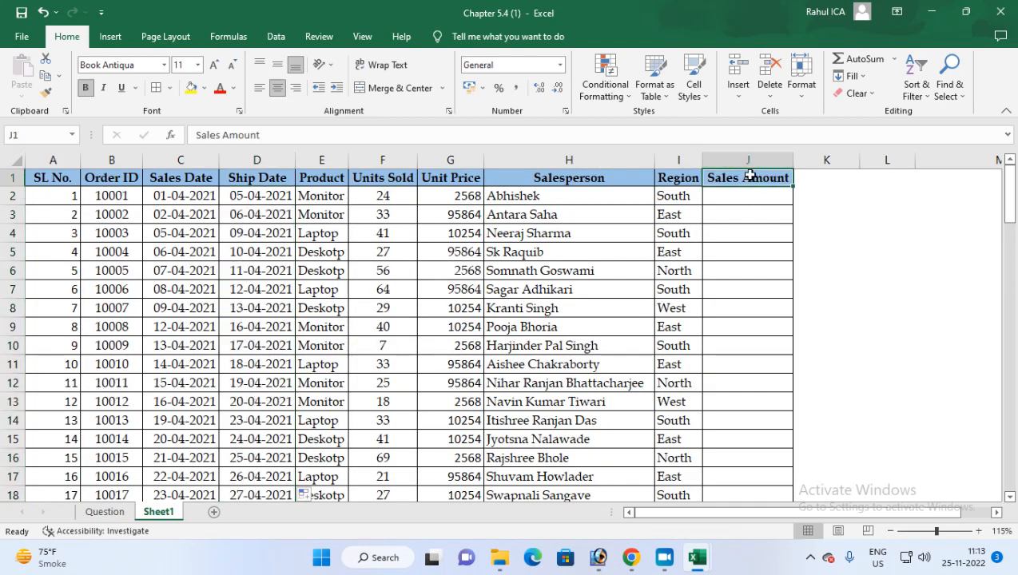
click(839, 177)
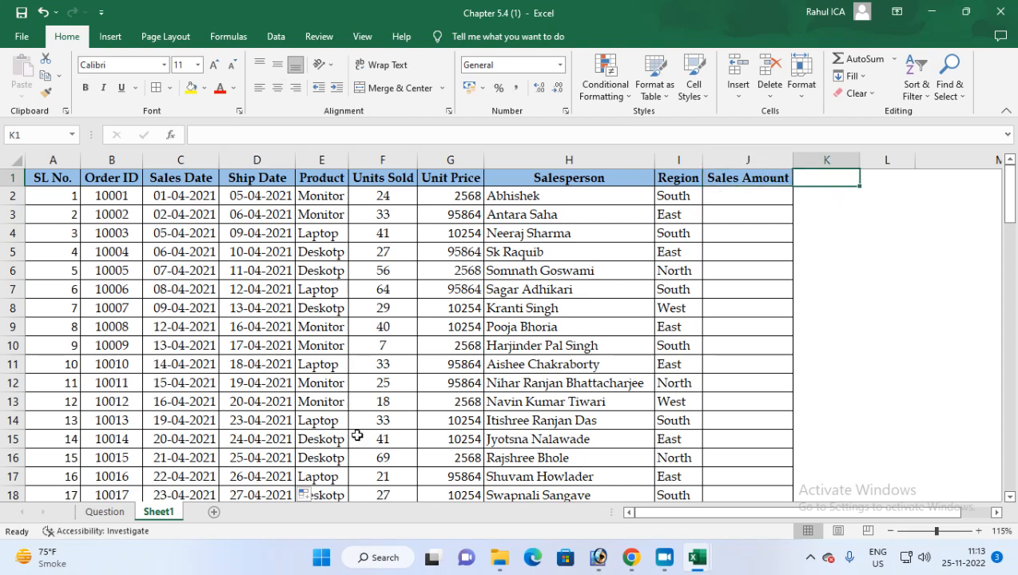
click(105, 512)
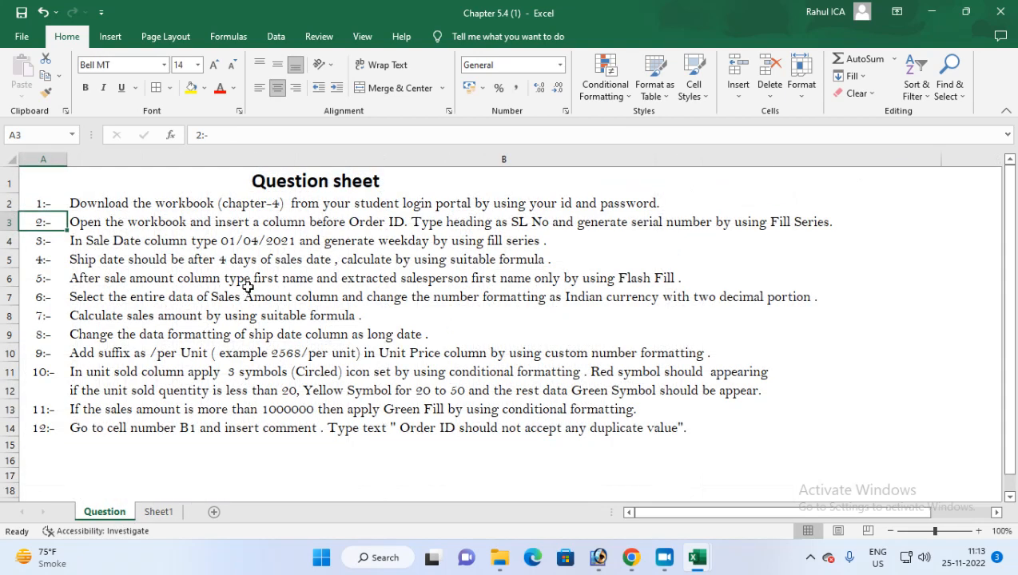
click(158, 511)
text(Fir)
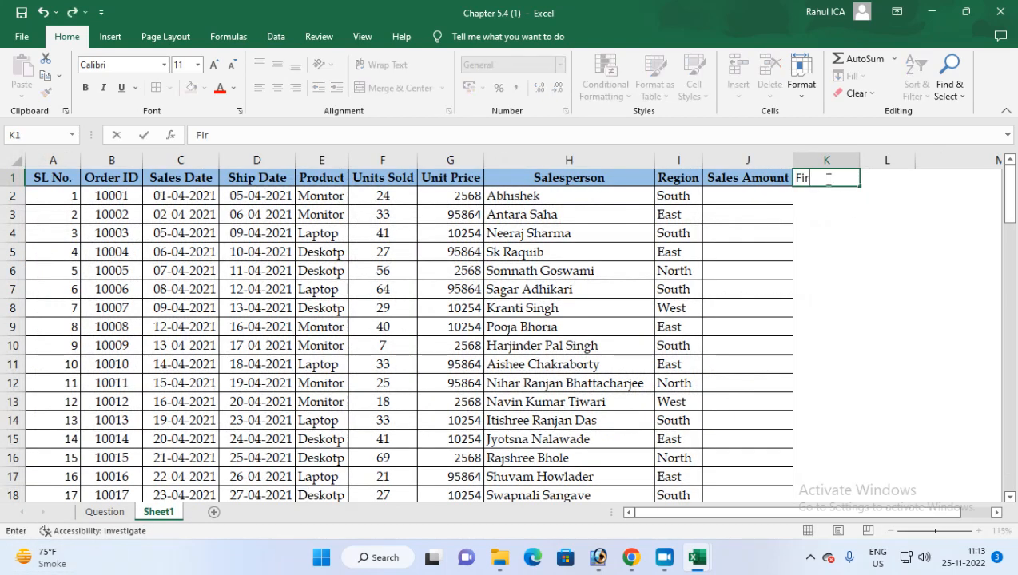
text(st name)
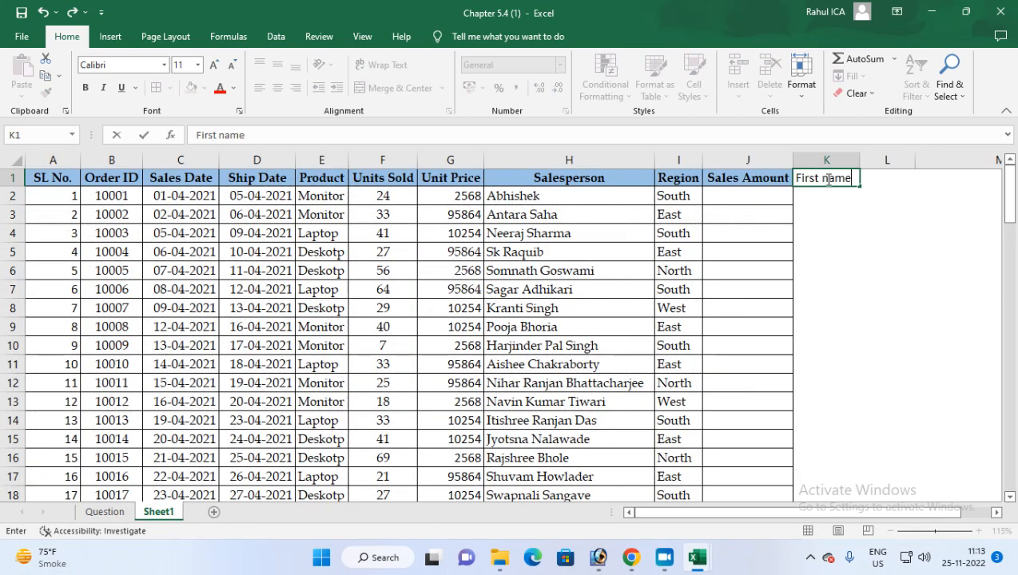
key(BackSpace)
key(BackSpace)
key(BackSpace)
key(BackSpace)
text(Name)
key(Return)
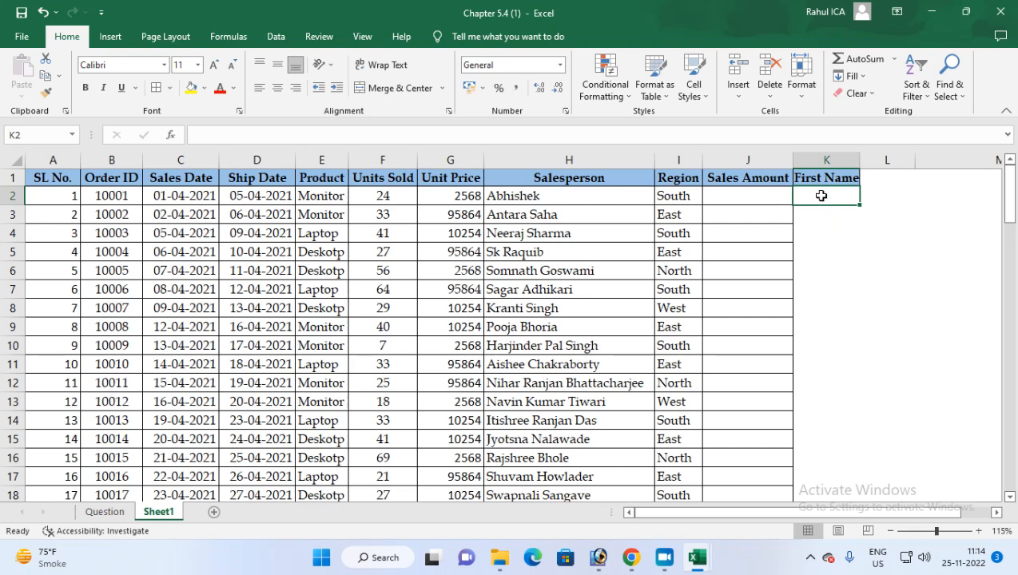
Step: Enter the first salesperson's first name in K2 and try to Flash Fill the column from K3, checking the extracted names
text(Abhishek)
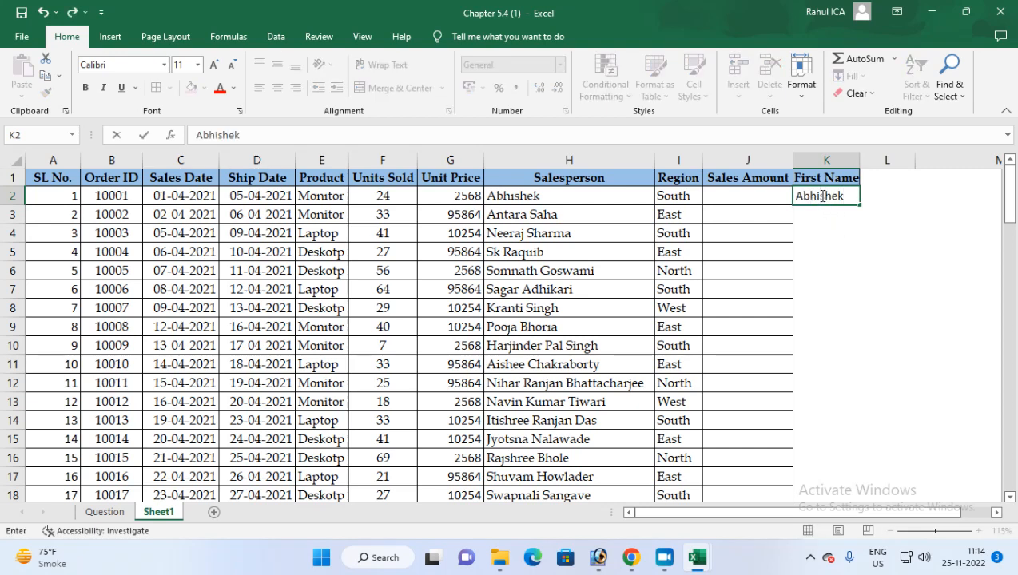
key(Return)
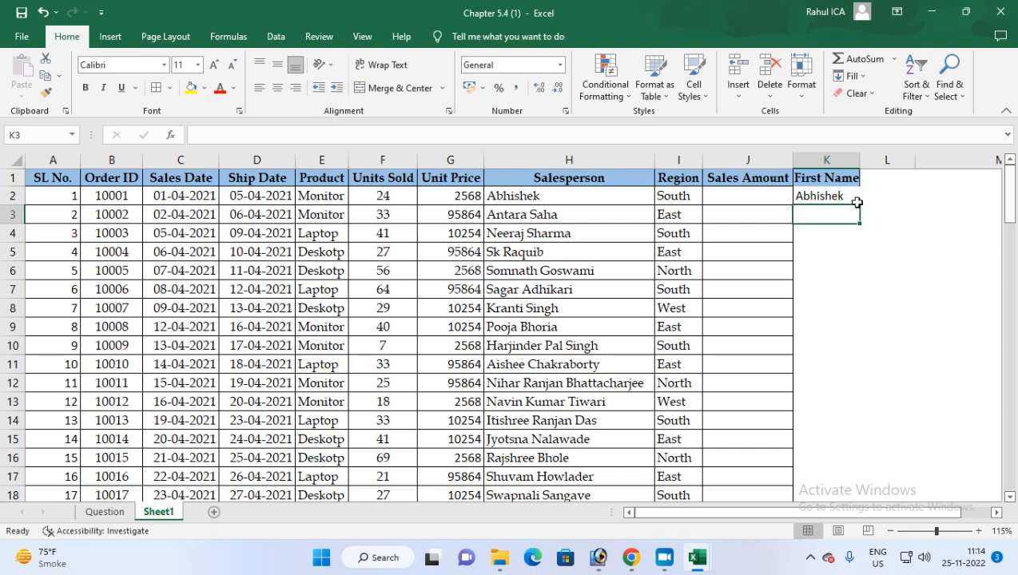
click(832, 196)
click(817, 218)
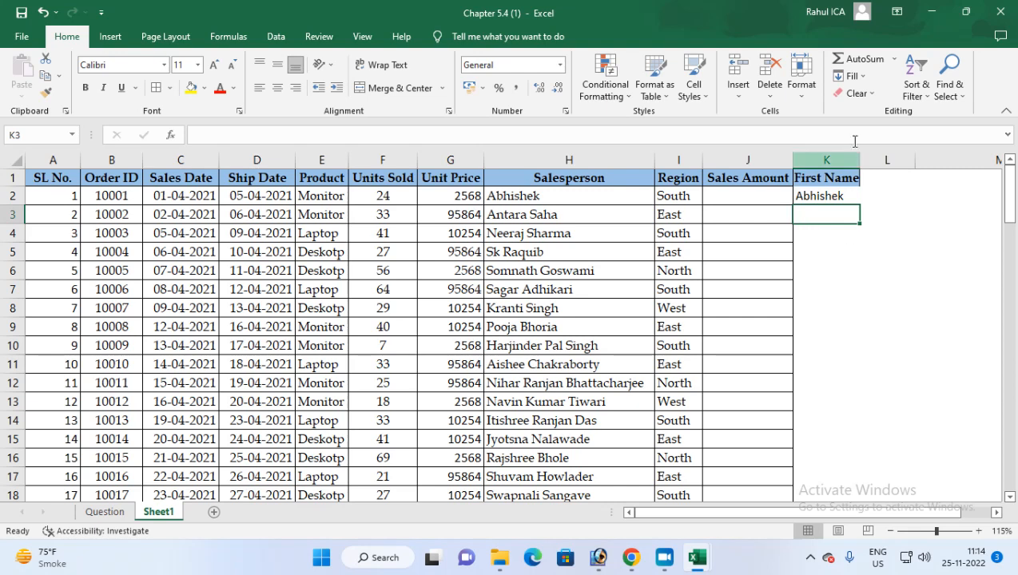
click(852, 76)
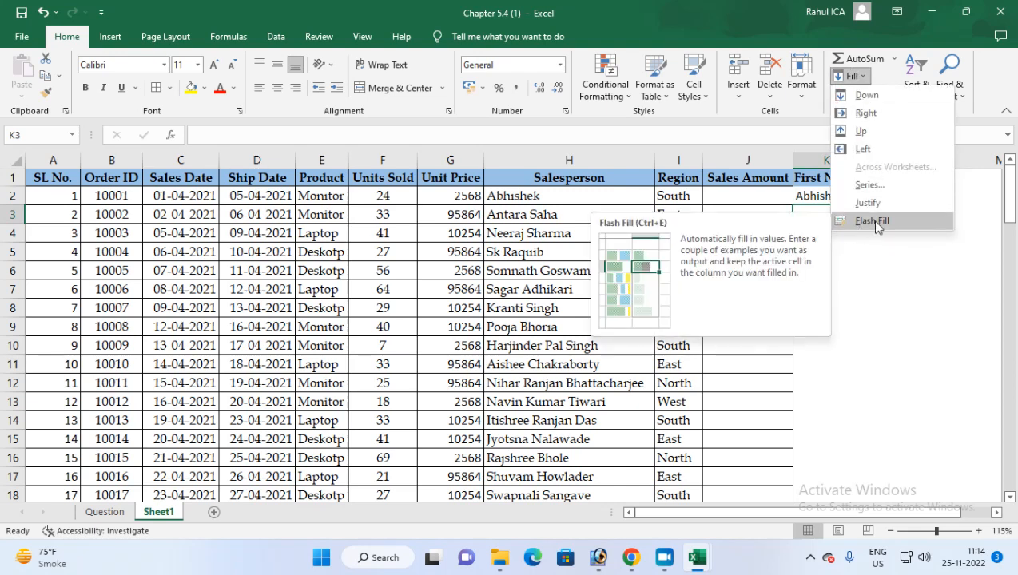
click(816, 216)
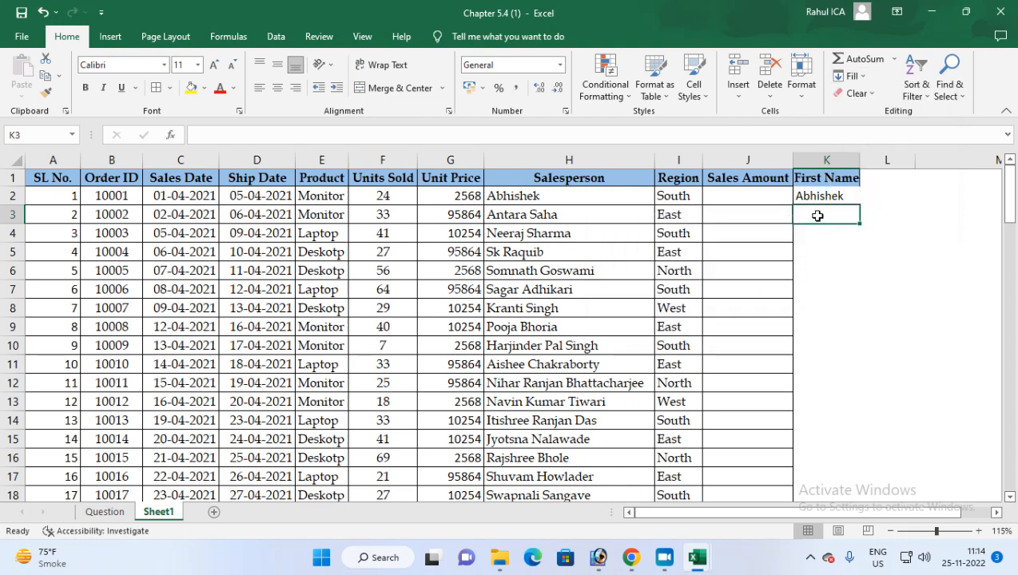
key(ctrl+e)
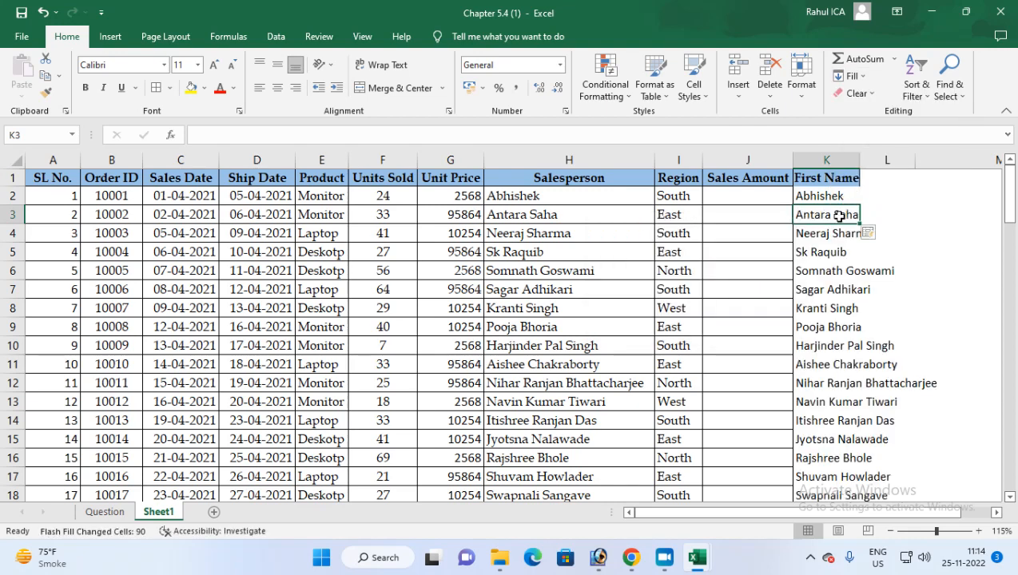
scroll(844, 441, down, 1)
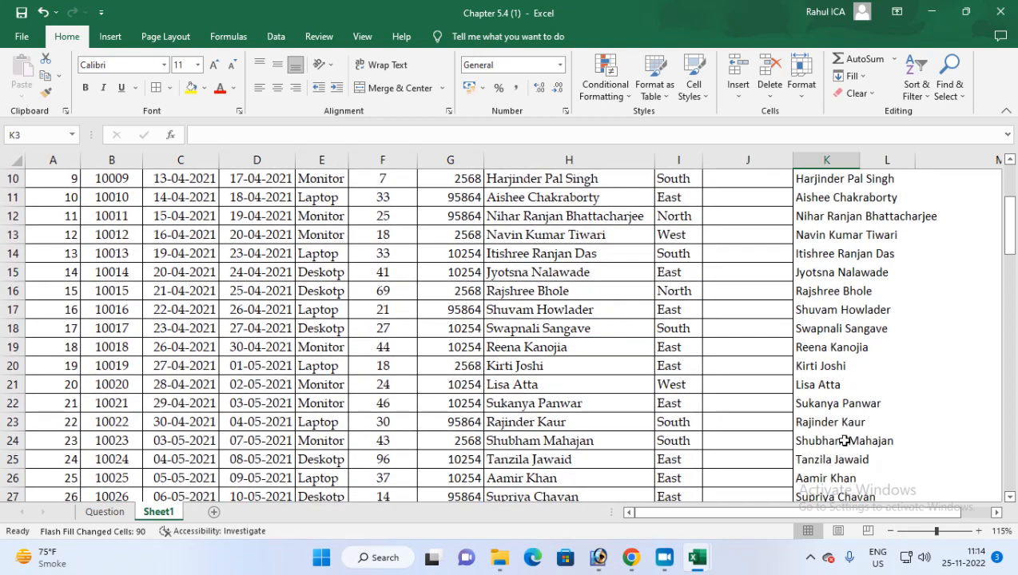
scroll(844, 441, up, 3)
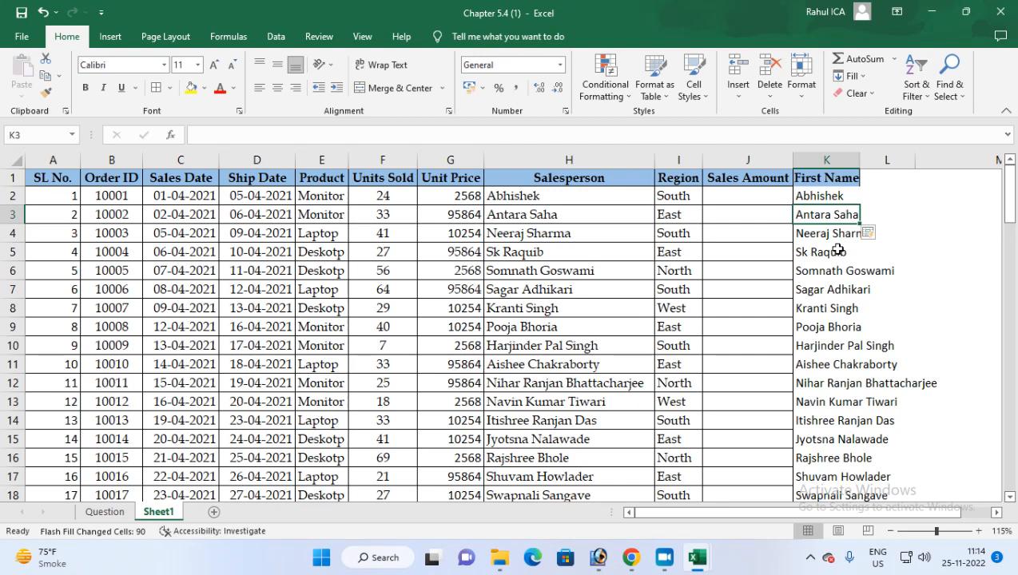
Step: Undo the Flash Fill, confirm the K2 entry again, and retry Flash Fill from K3
key(ctrl+z)
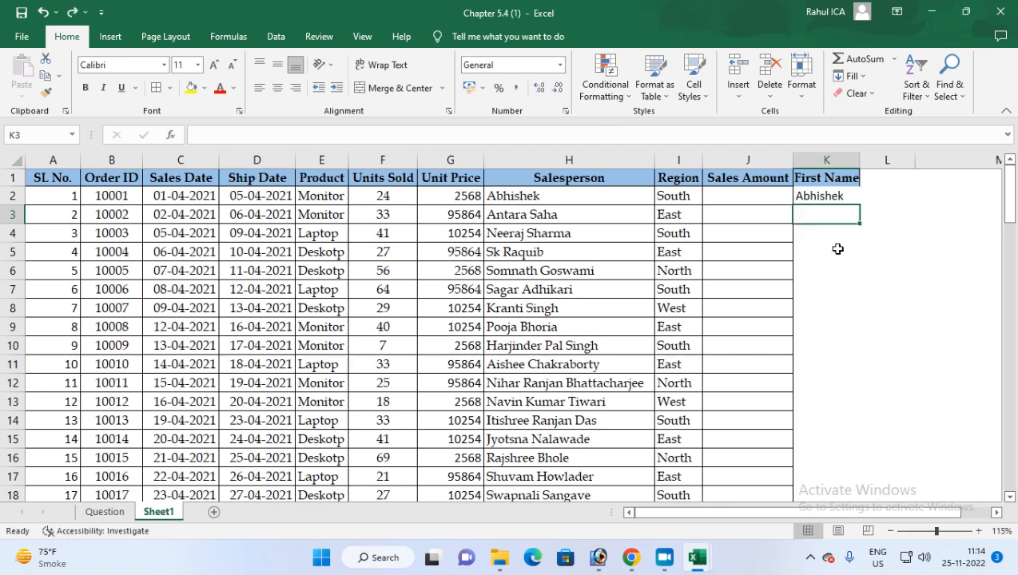
click(842, 202)
double_click(845, 196)
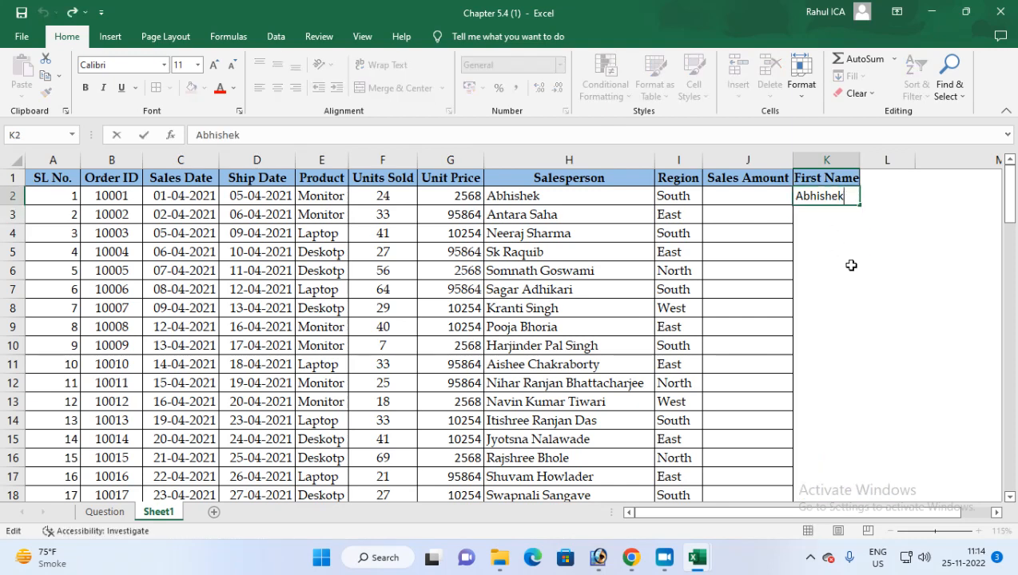
key(Return)
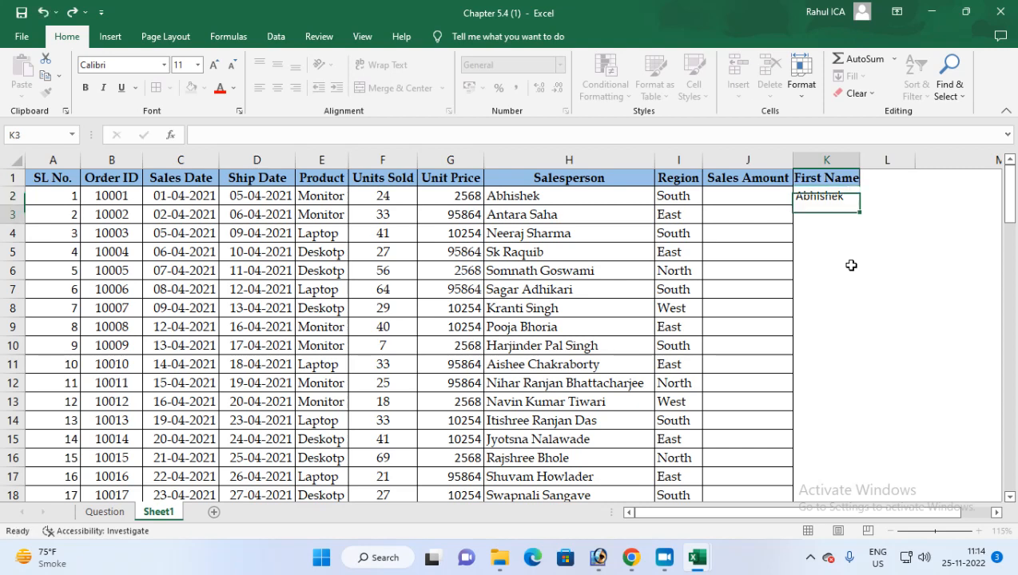
key(ctrl+e)
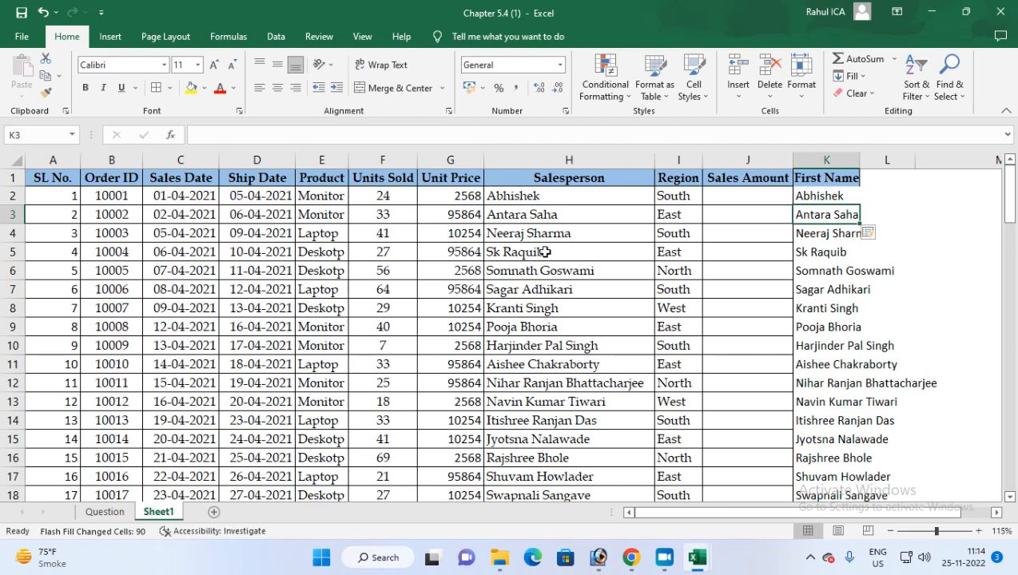
Step: Compare H2 with the K2 entry and add a surname after the salesperson's first name in H2
click(555, 195)
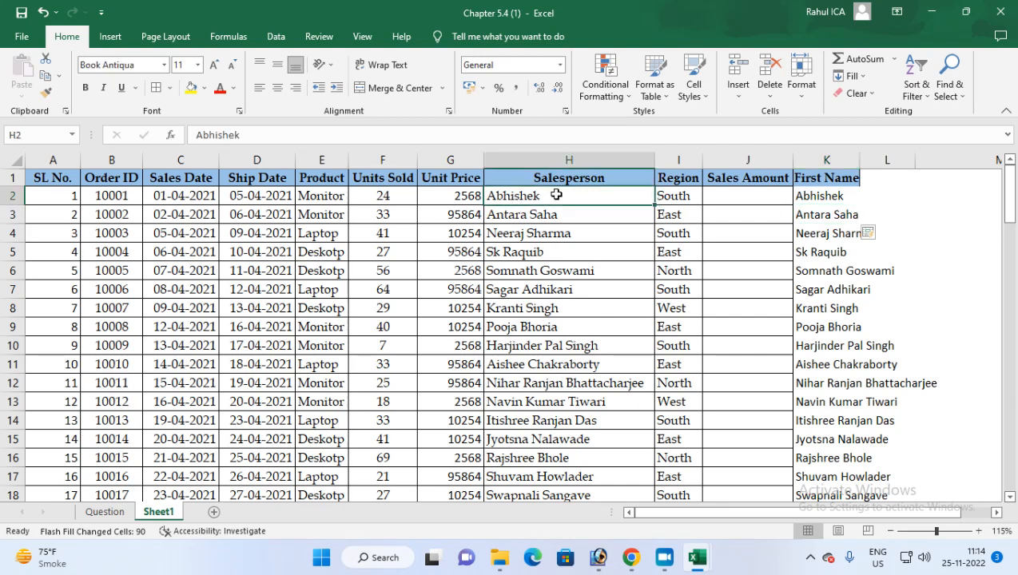
click(835, 190)
click(545, 195)
double_click(545, 195)
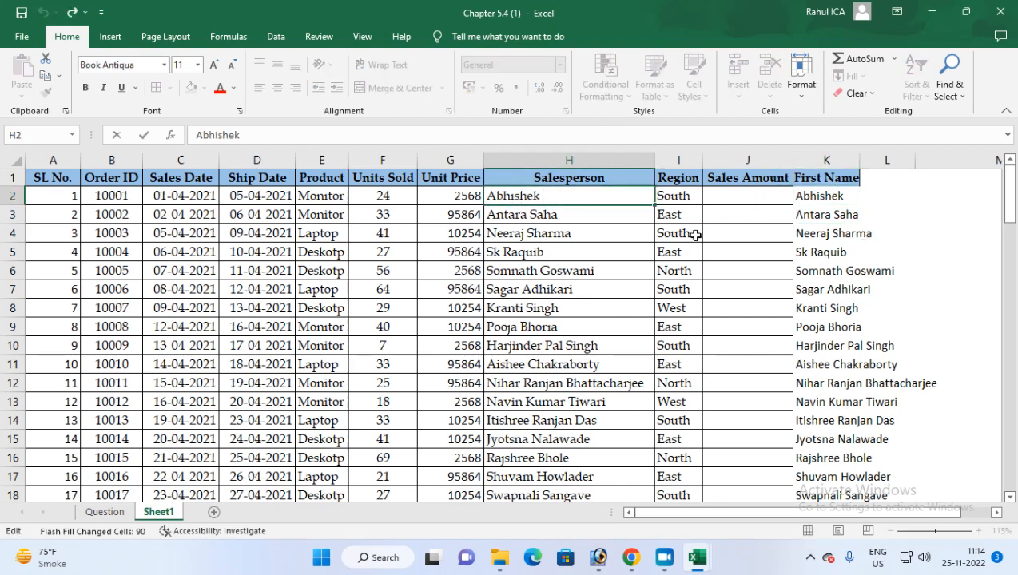
text(Kumar)
key(Return)
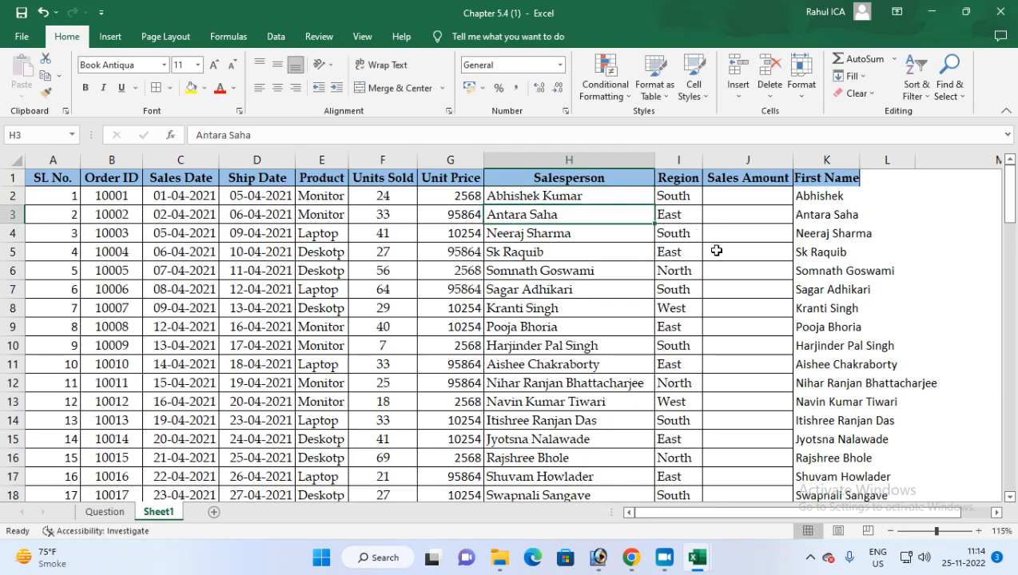
Step: Delete the wrongly extracted names from K2:K92 in the First Name column
click(826, 191)
key(ctrl+shift+Down)
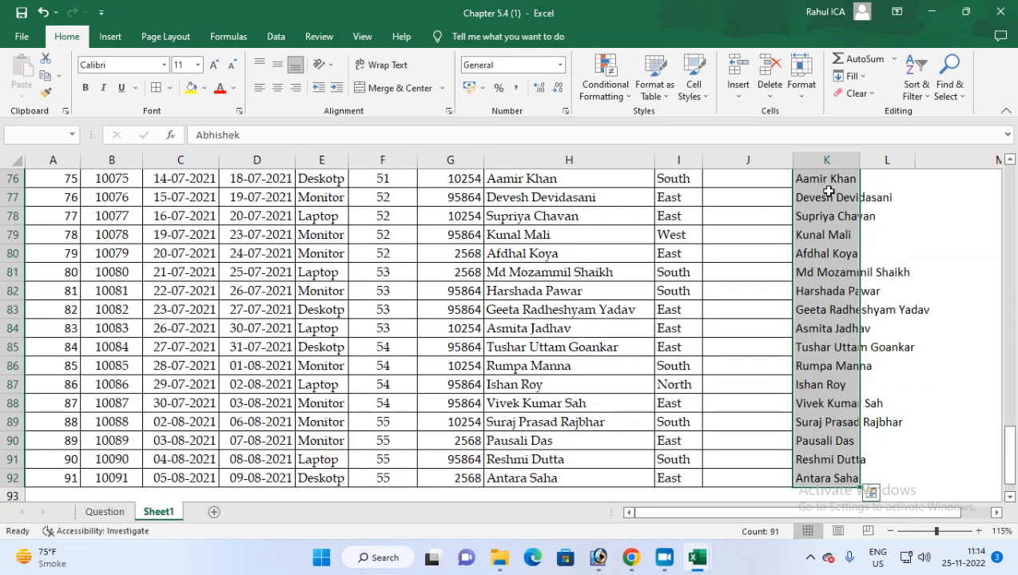
key(Delete)
scroll(827, 192, up, 20)
Step: Enter the salesperson's first name from H2 in K2 and Flash Fill the remaining first names from K3 down
click(816, 206)
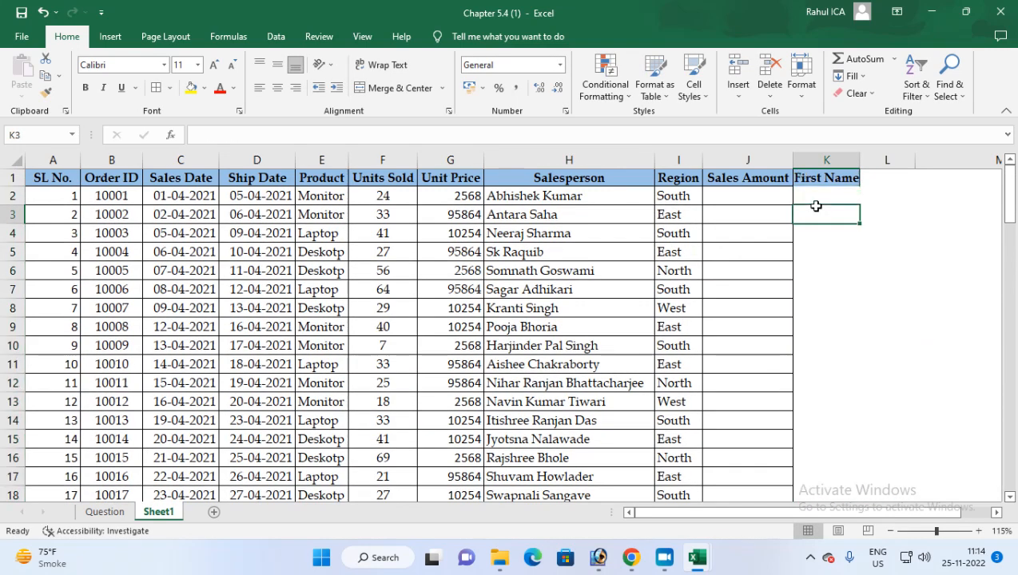
key(Up)
text(Abhi)
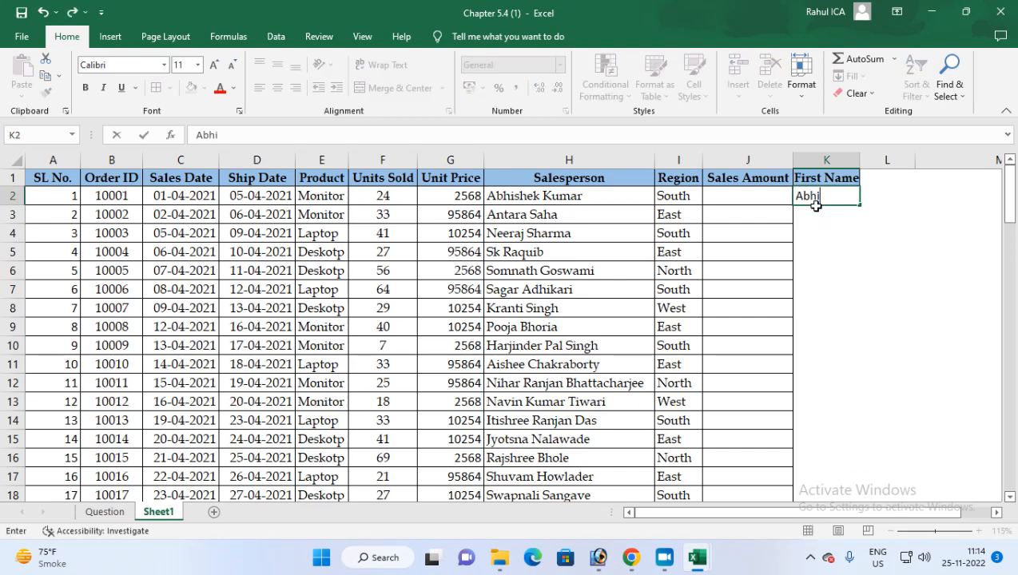
text(shek)
key(Return)
key(ctrl+e)
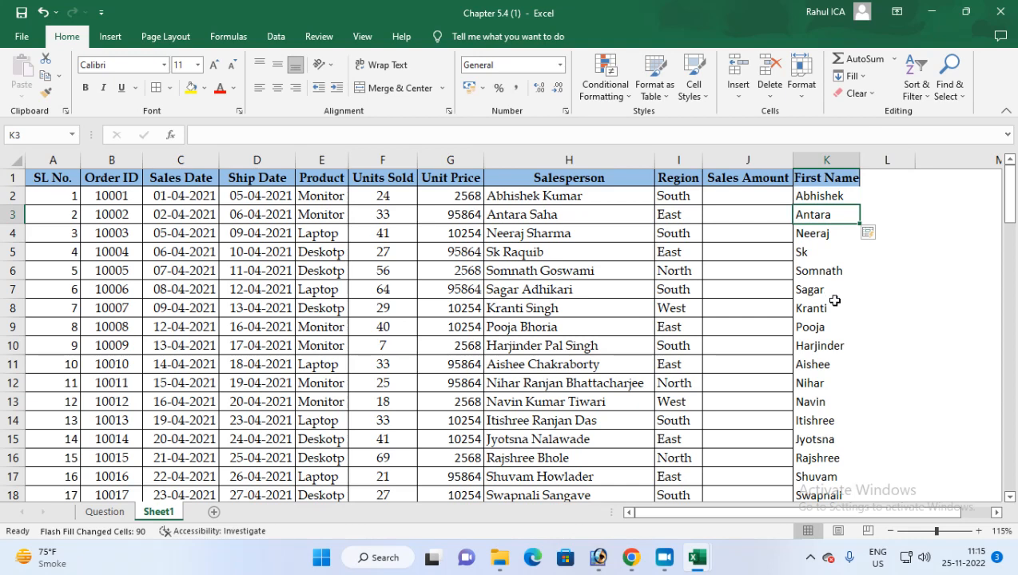
Step: Apply borders to the First Name column, range K1:K92
click(831, 198)
click(830, 161)
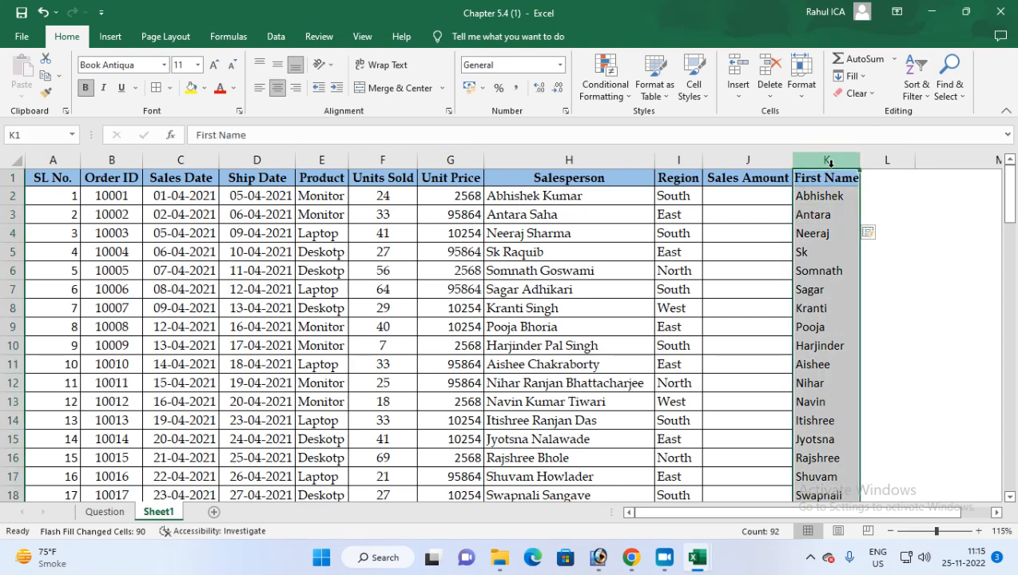
click(827, 232)
click(807, 180)
key(ctrl+shift+Down)
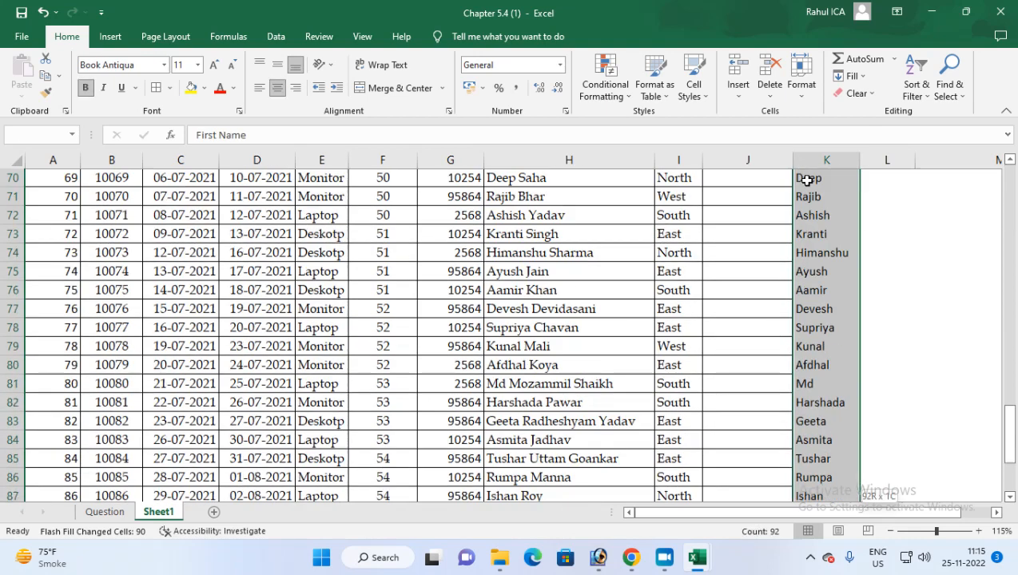
click(156, 96)
scroll(702, 347, up, 20)
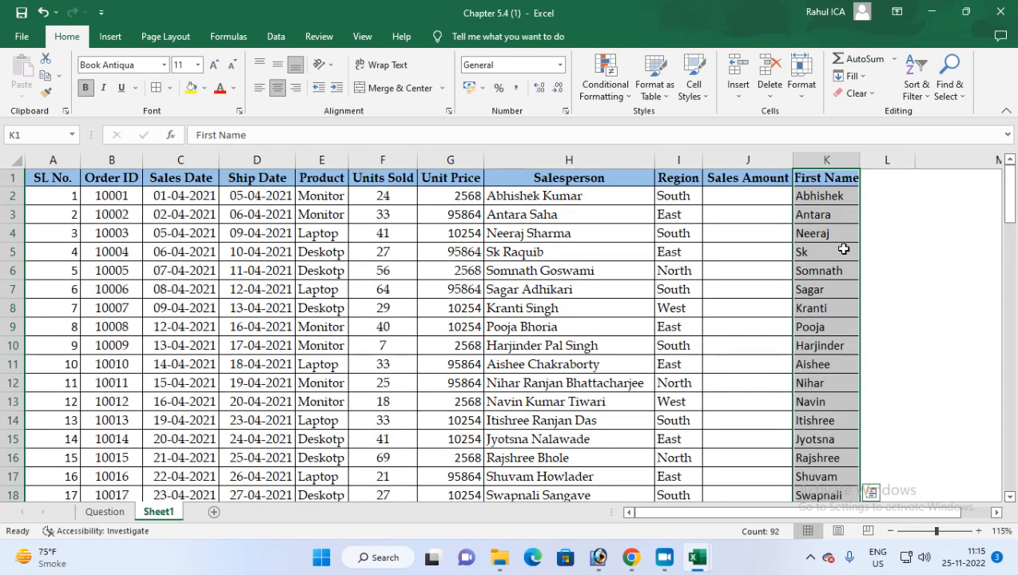
Step: Read tasks 6 and 7 about the Sales Amount column on the Question sheet and return to Sheet1
click(105, 512)
click(80, 317)
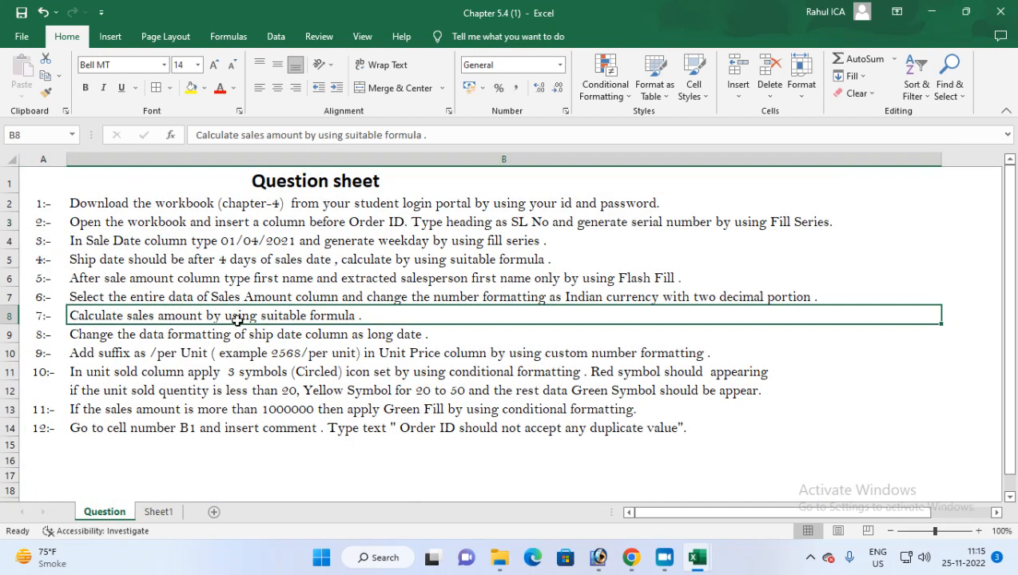
click(78, 298)
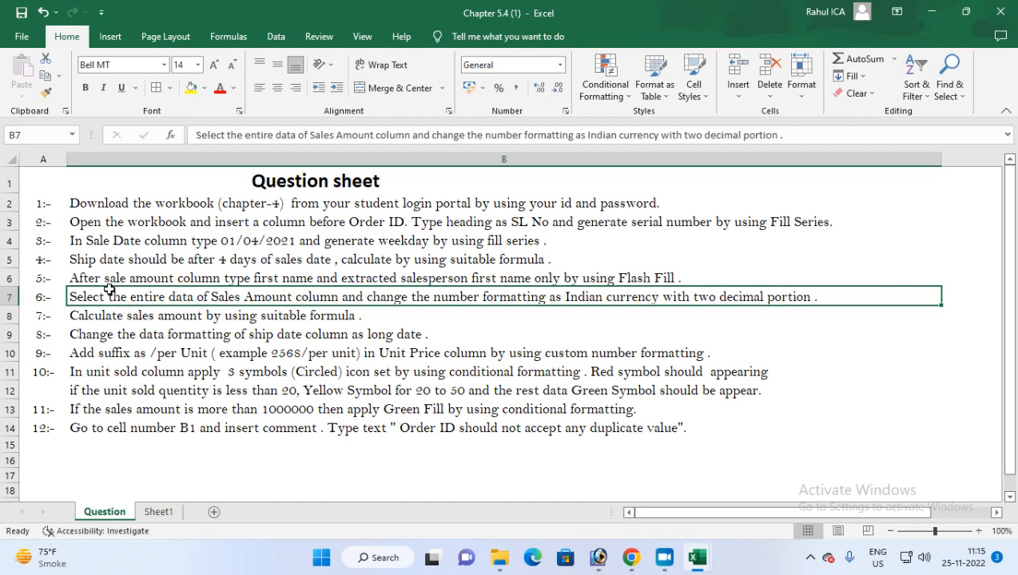
click(80, 319)
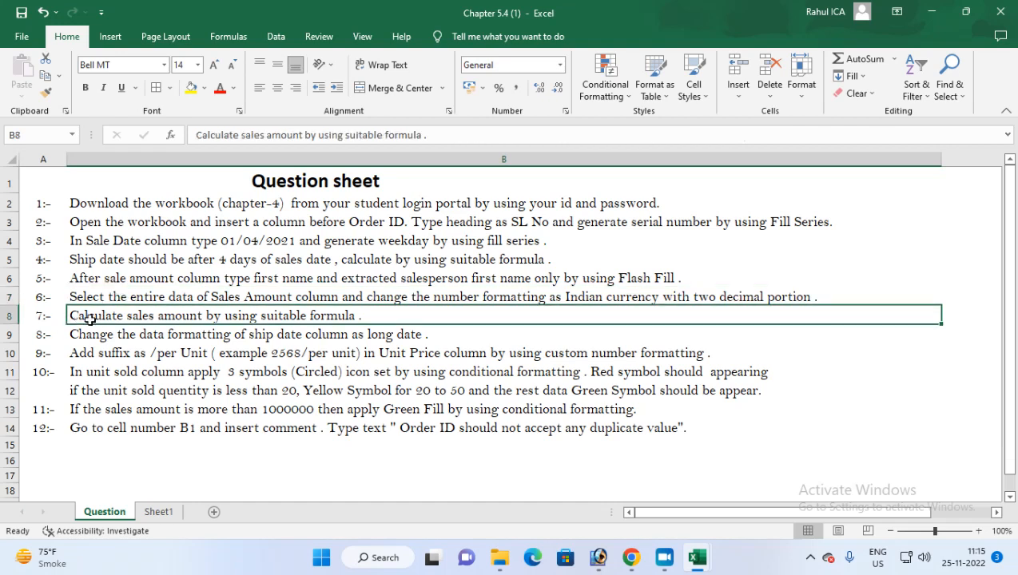
click(159, 511)
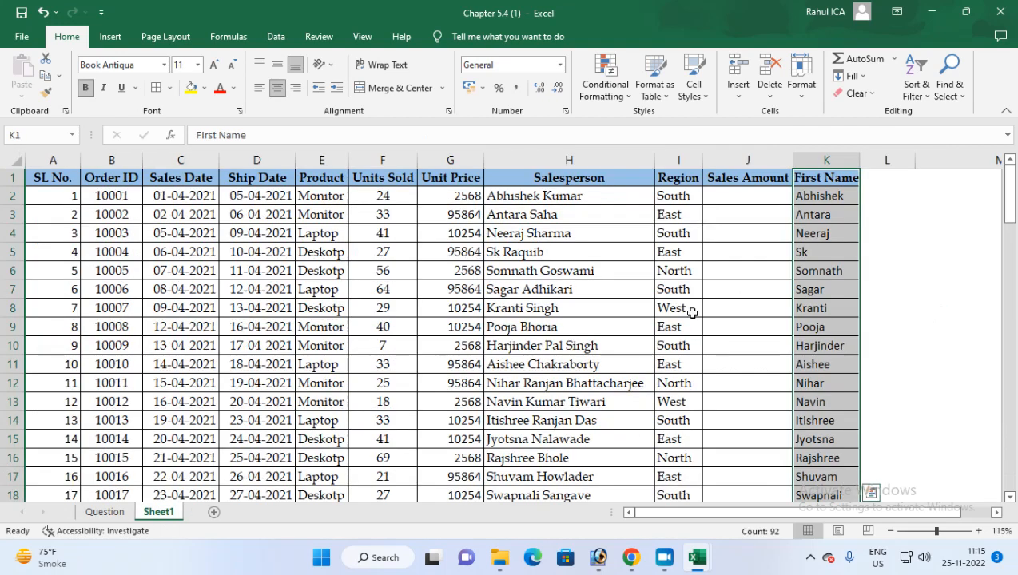
click(748, 201)
double_click(748, 202)
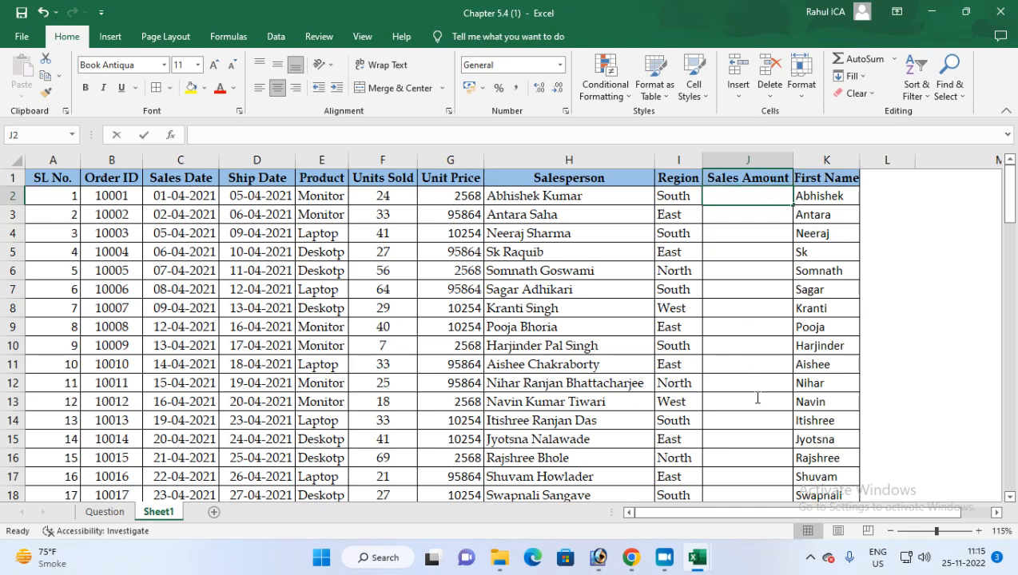
click(752, 428)
click(728, 208)
click(732, 199)
key(ctrl+shift+Down)
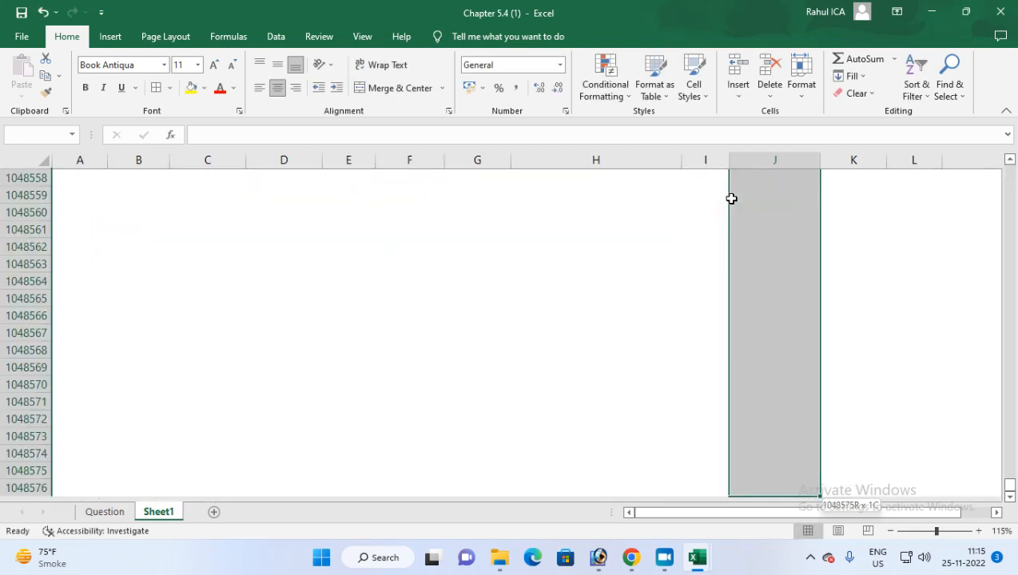
key(ctrl+shift+Up)
Step: Apply the Currency number format to the Sales Amount cells J2:J92
click(731, 199)
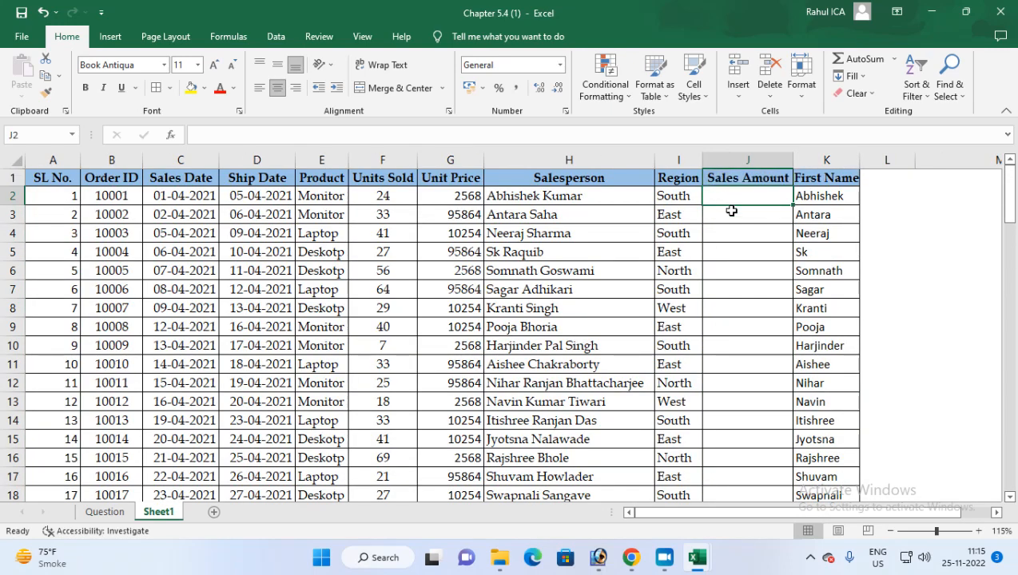
drag(732, 212, 743, 458)
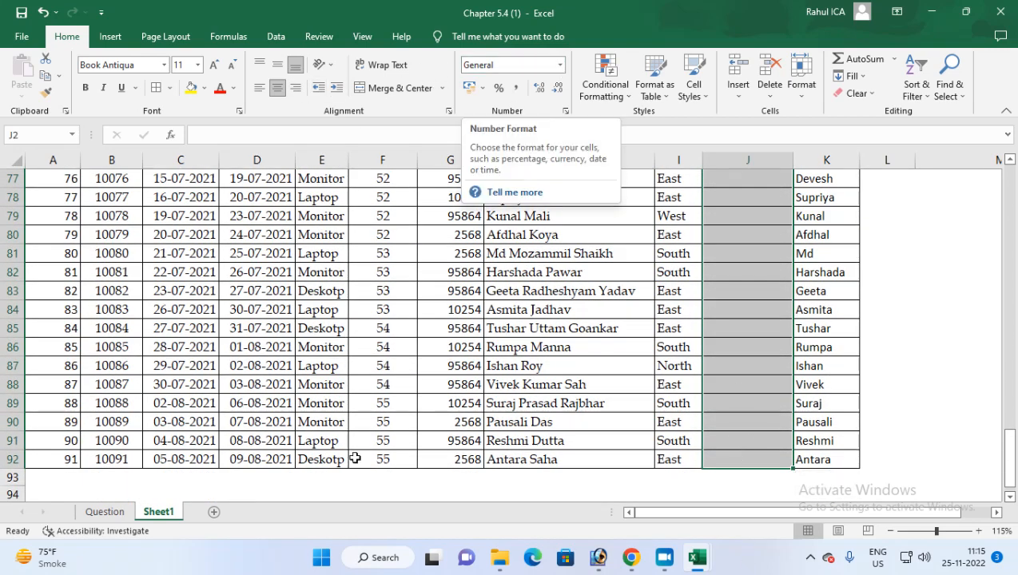
click(104, 512)
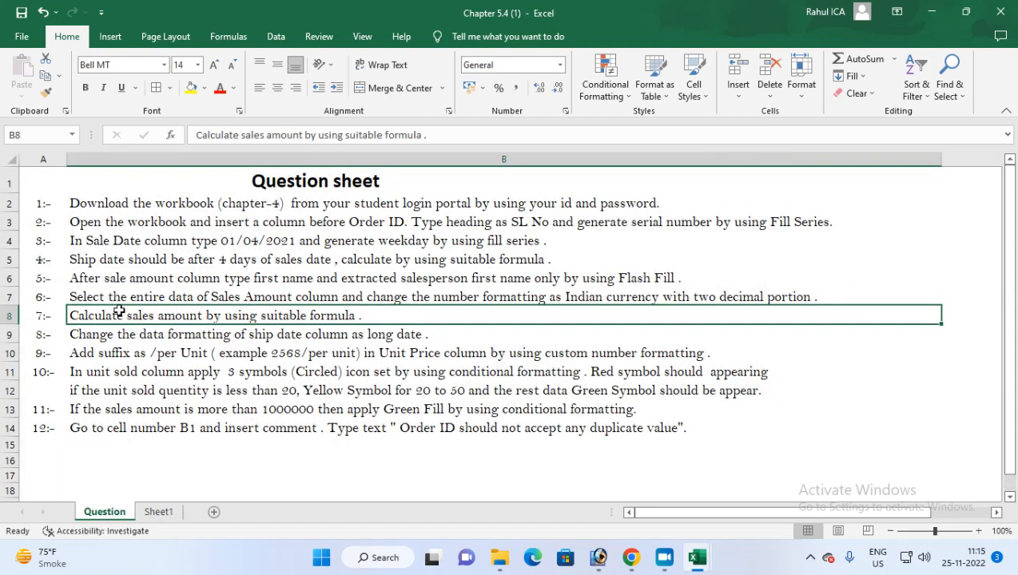
click(158, 512)
click(561, 65)
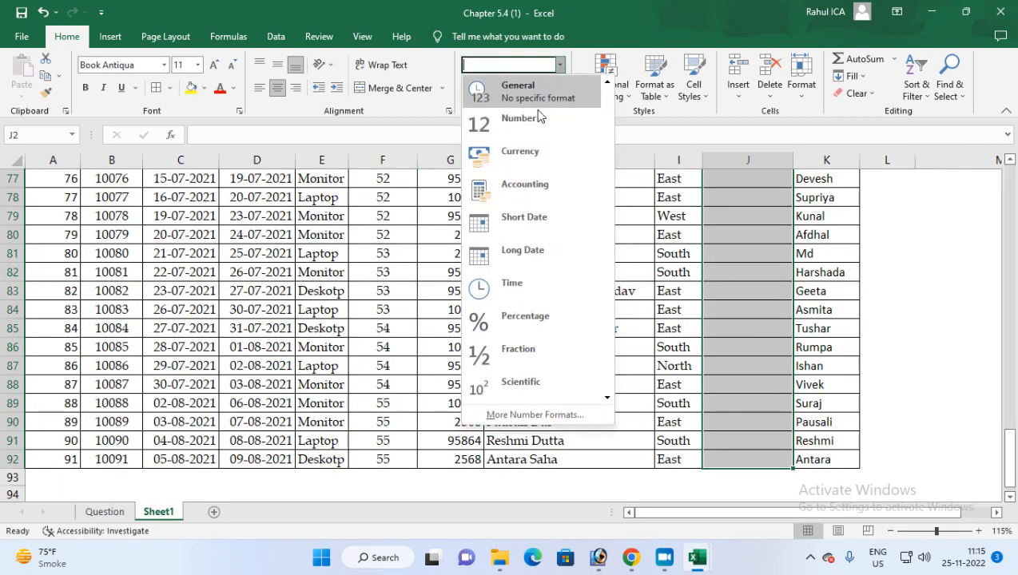
click(512, 150)
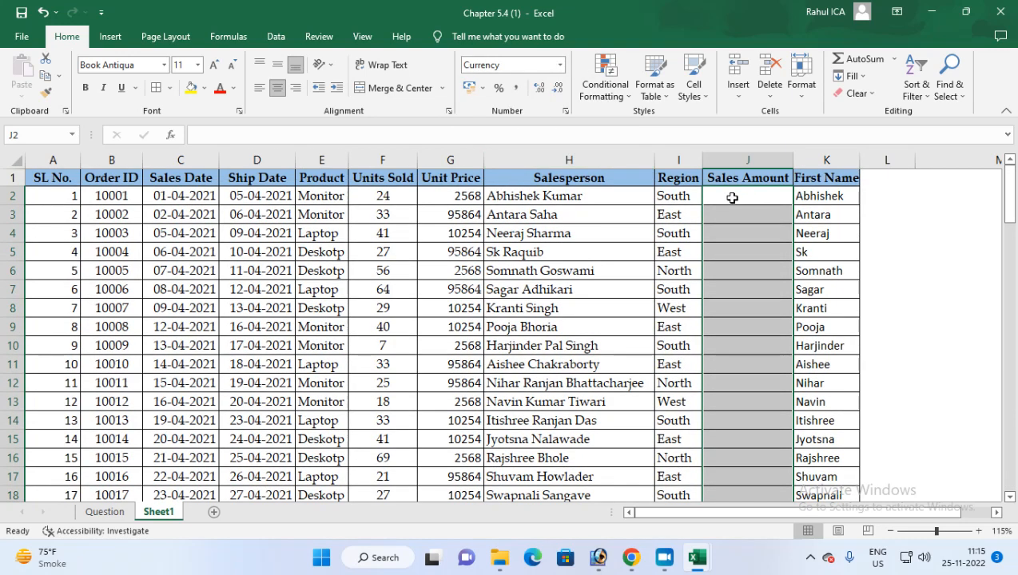
Step: Enter the test value 254 in J2 to check the currency format and clear it again
click(732, 198)
text(254)
key(Return)
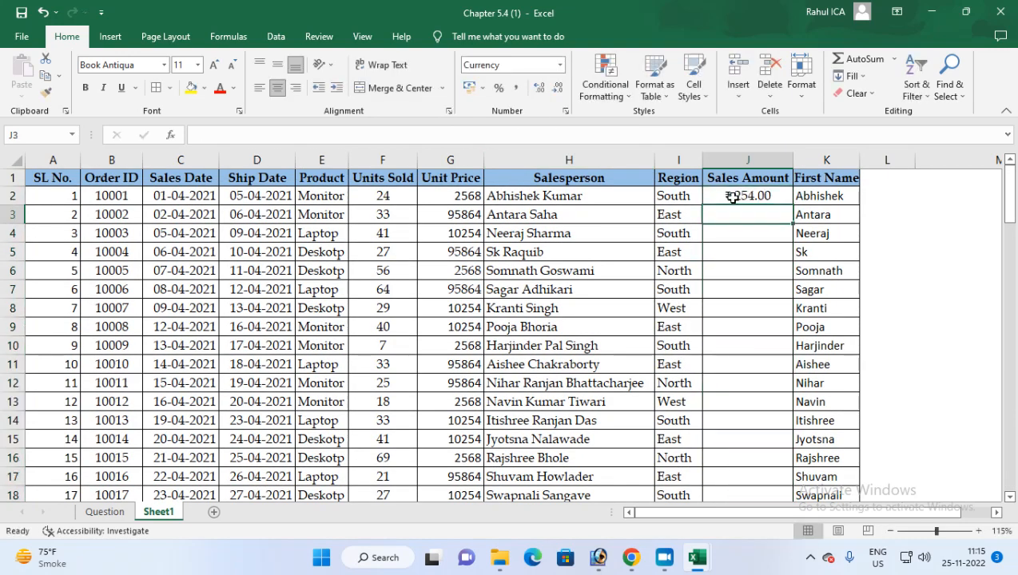
click(741, 200)
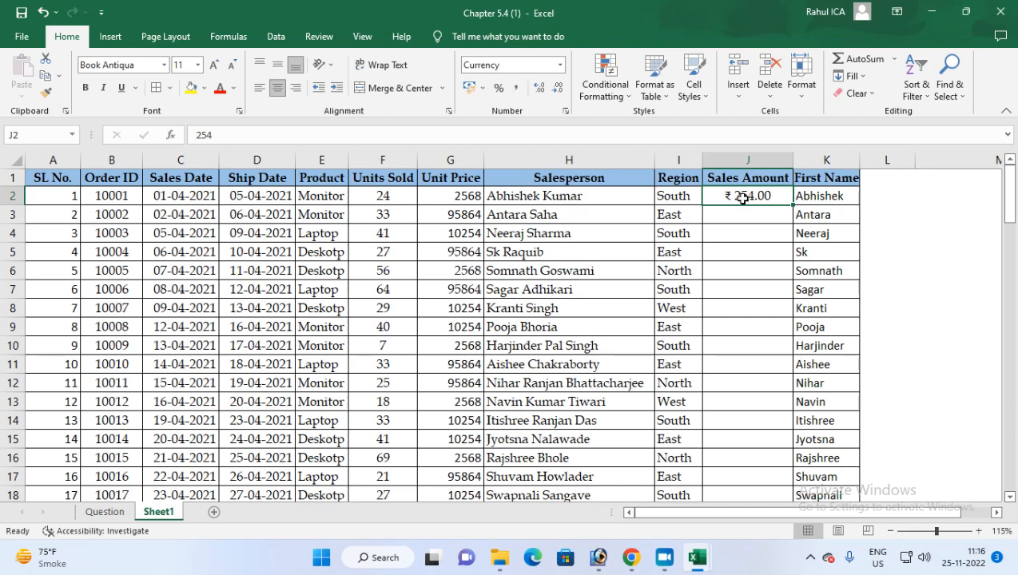
key(ctrl+shift+Down)
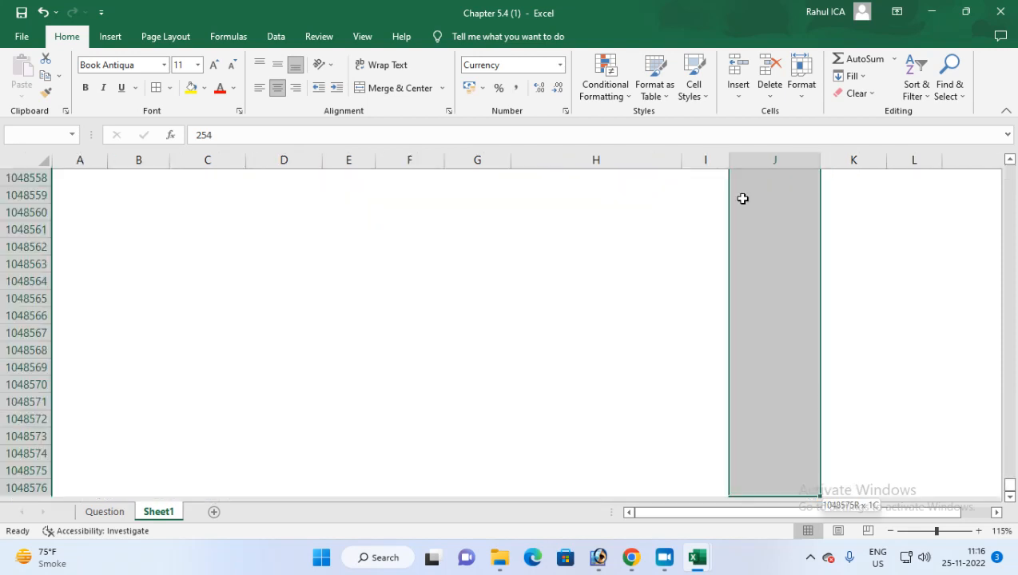
key(ctrl+BackSpace)
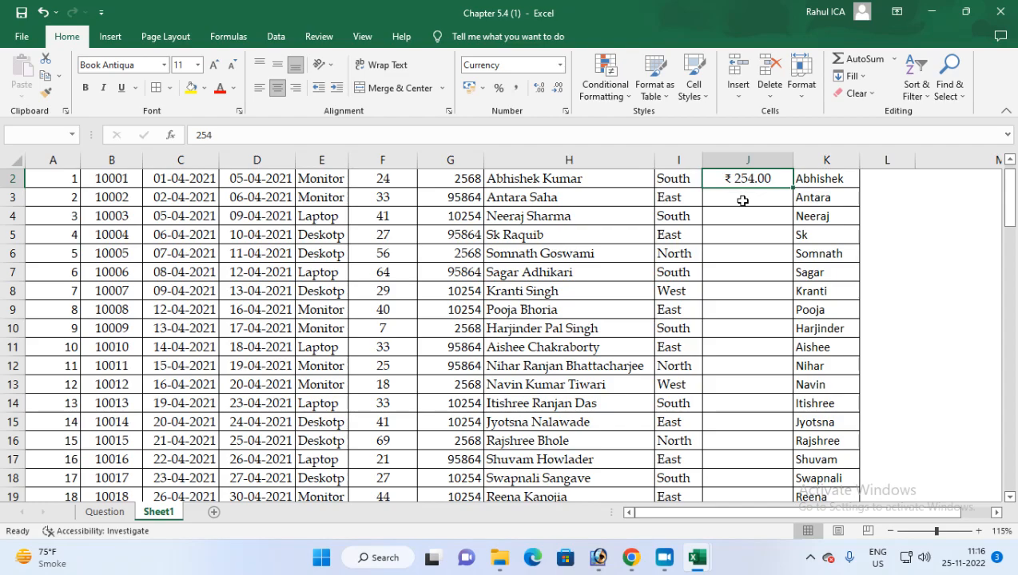
key(Delete)
Step: Set the number format of J2:J92 to Currency with the ₹ symbol and 2 decimal places in Format Cells
drag(726, 181, 751, 560)
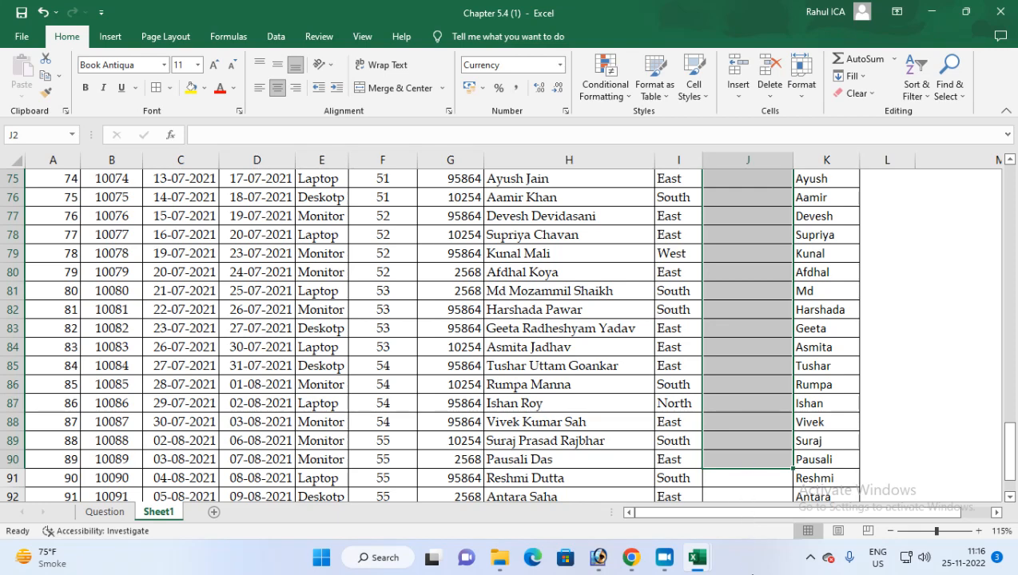
scroll(739, 415, down, 2)
key(shift+Down)
key(shift+Down)
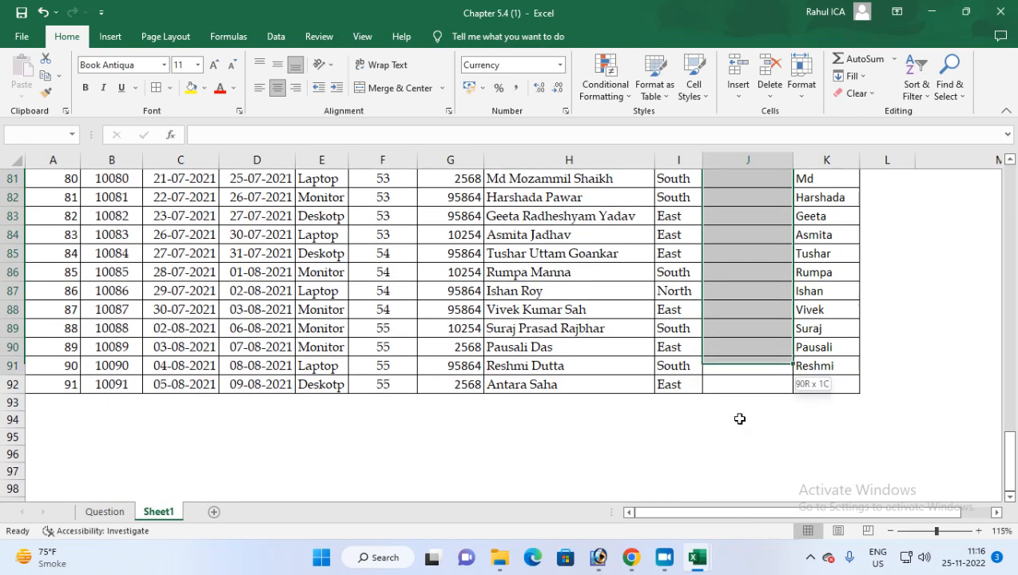
scroll(739, 419, up, 1)
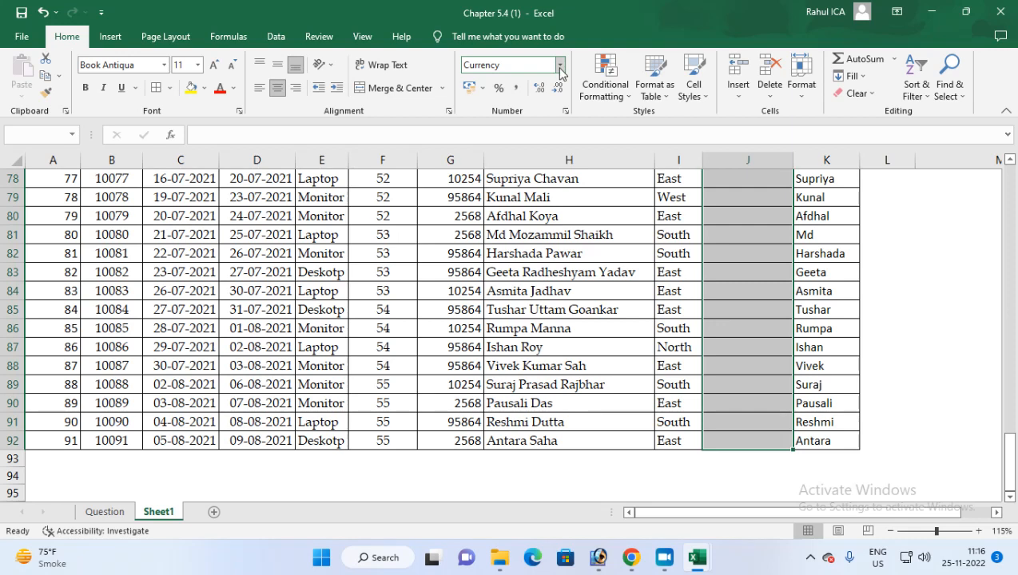
click(564, 114)
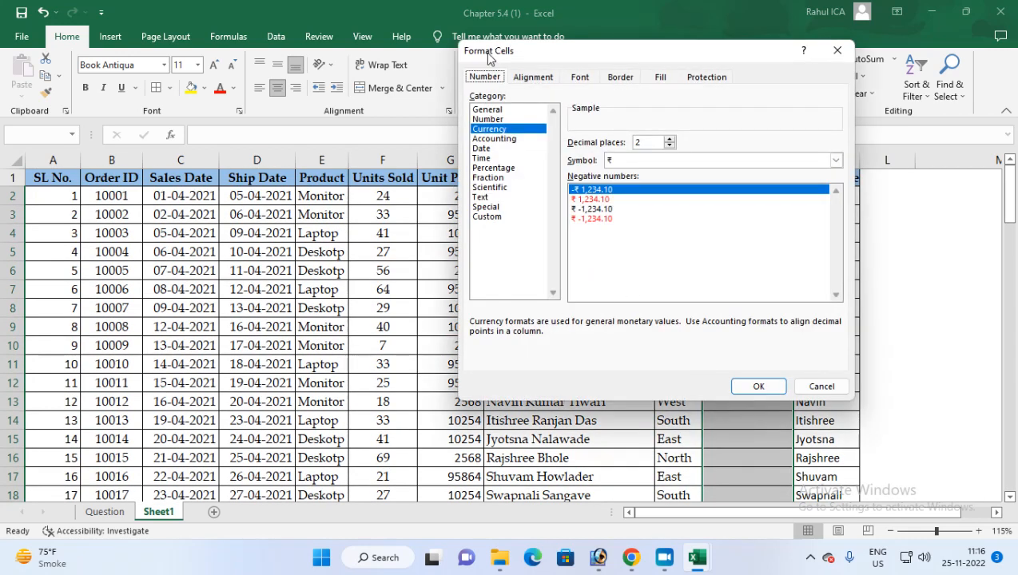
click(486, 216)
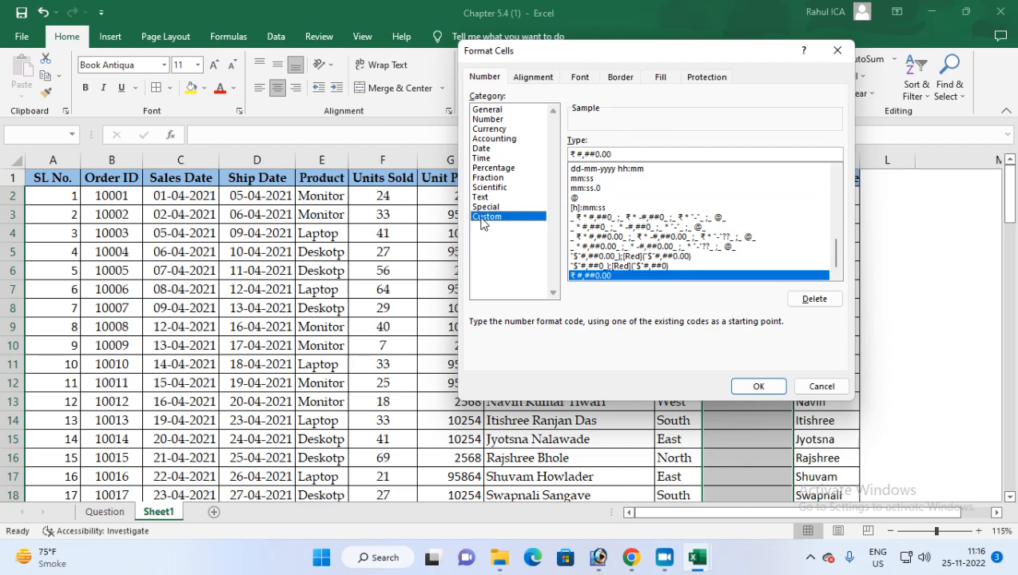
click(488, 129)
click(835, 160)
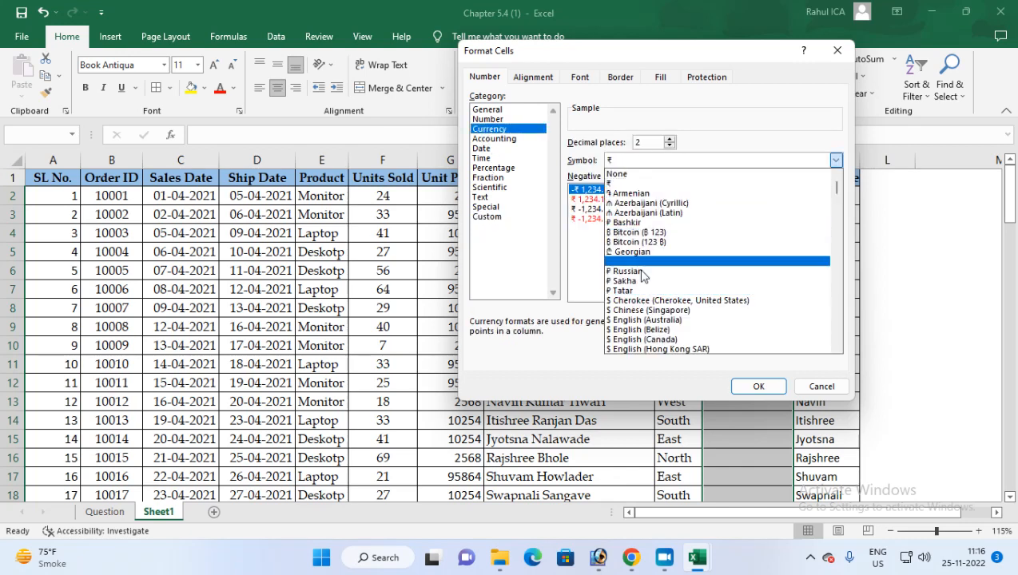
click(759, 386)
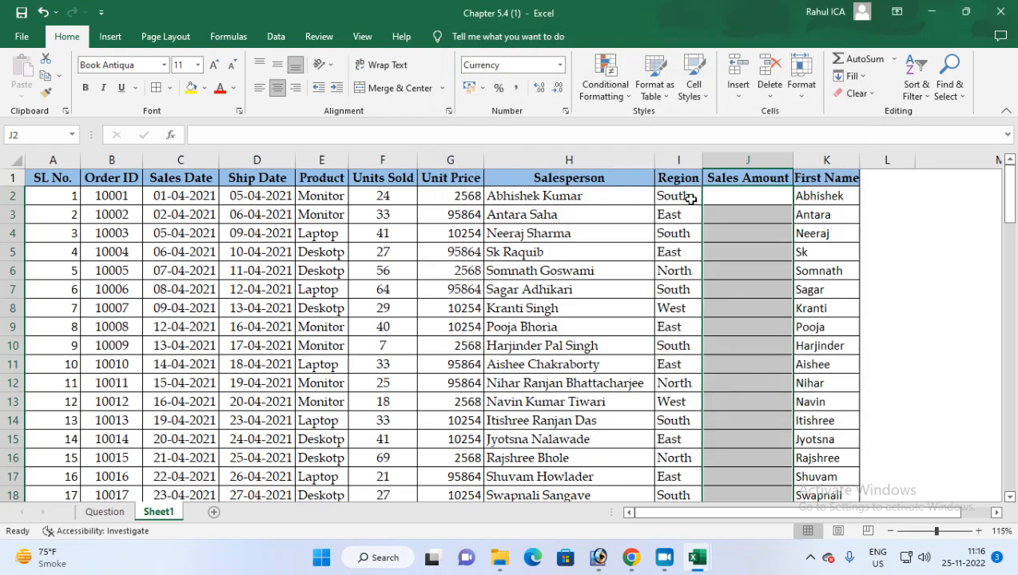
click(565, 111)
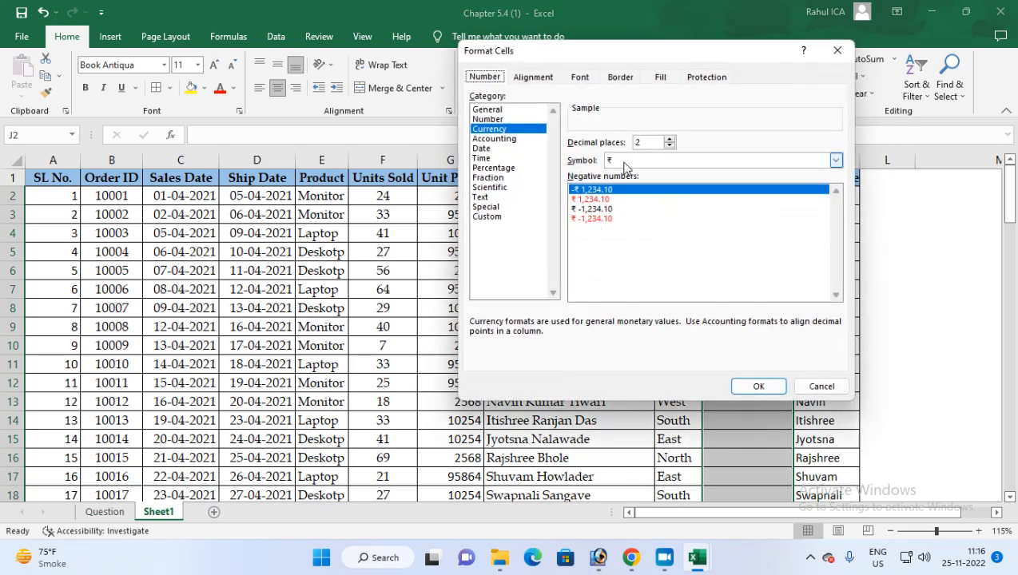
click(763, 391)
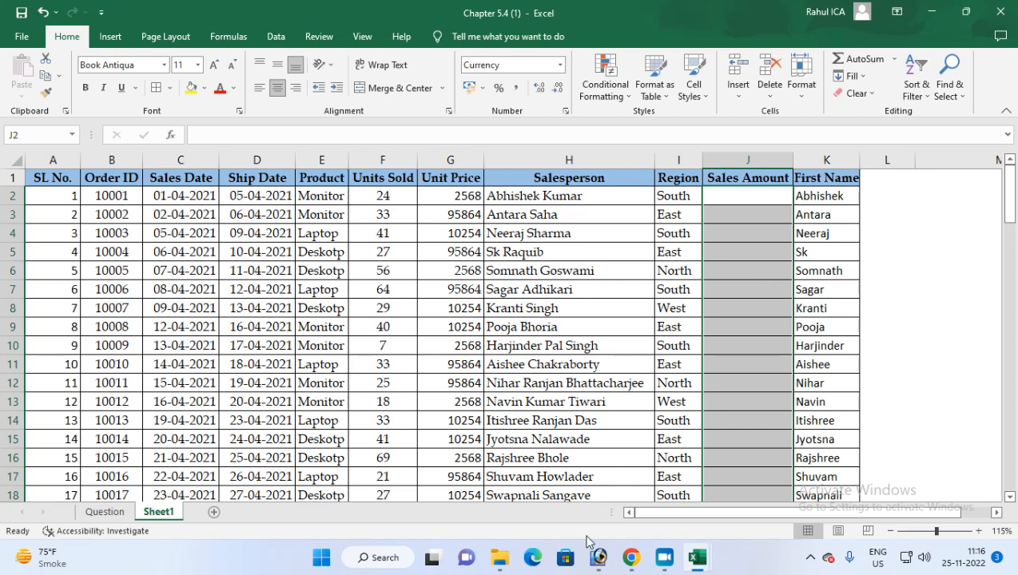
Step: Calculate the sales amount in J2 with =F2*G2 and fill the formula down to J92
click(105, 512)
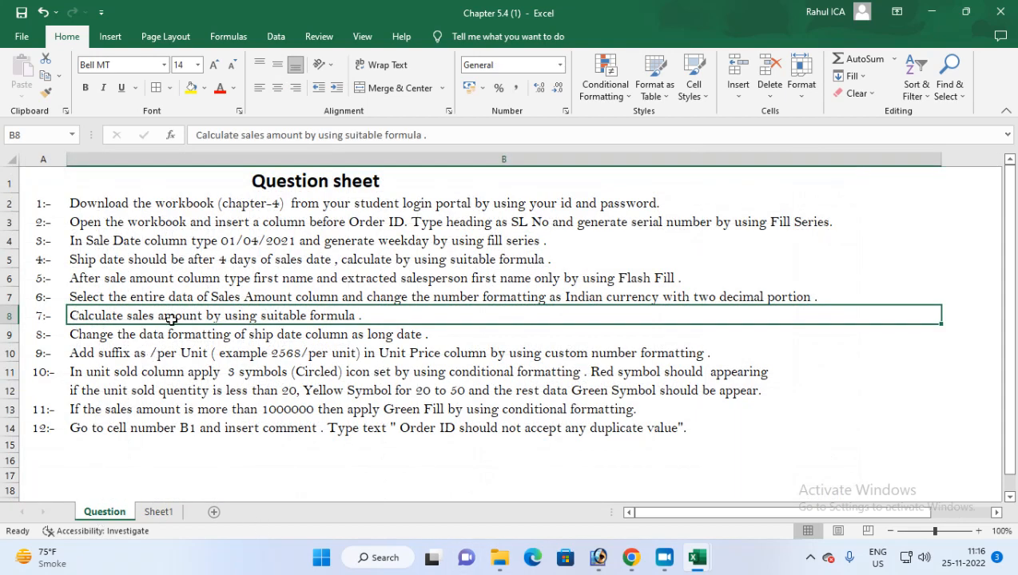
click(160, 511)
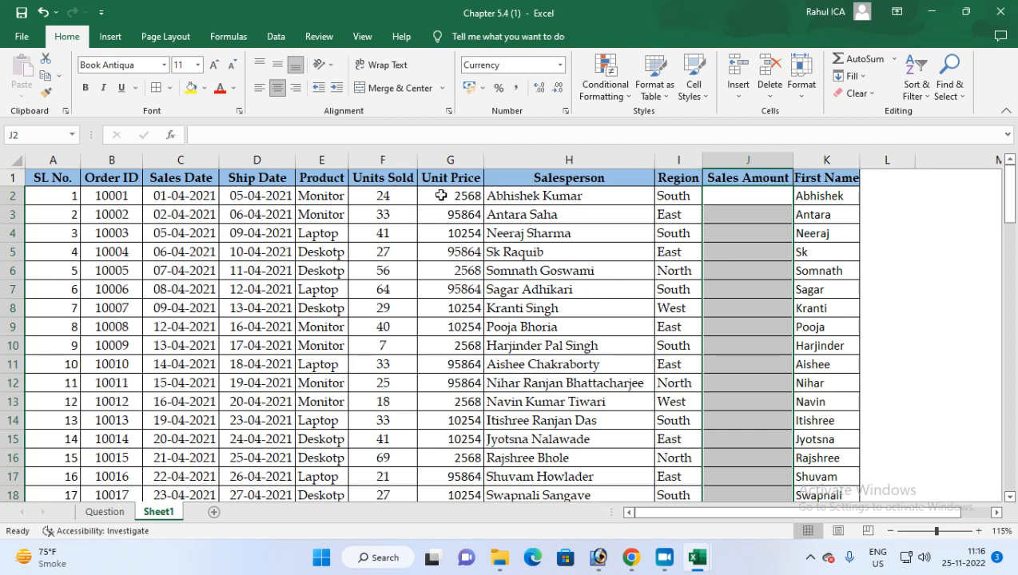
click(387, 197)
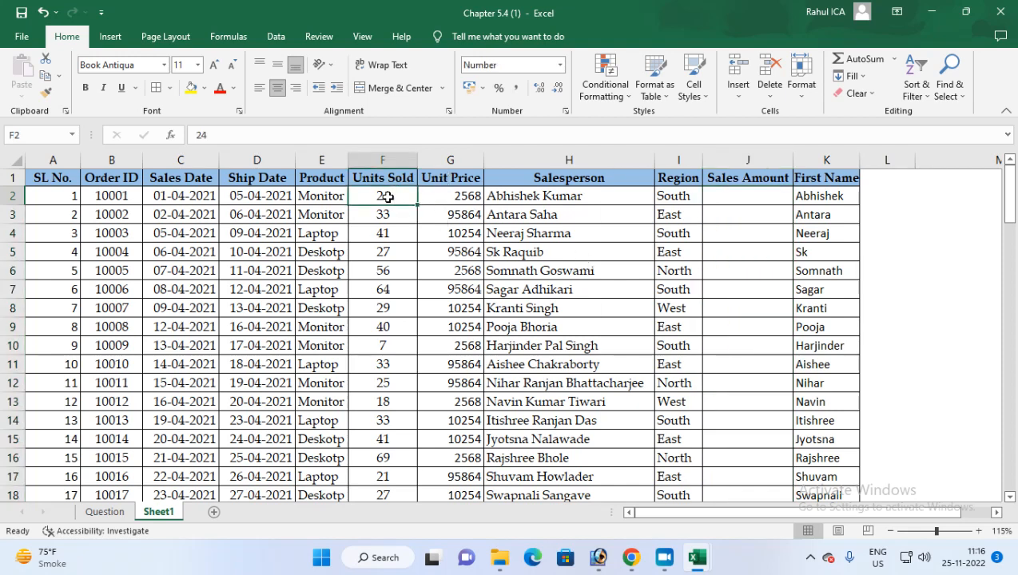
click(431, 197)
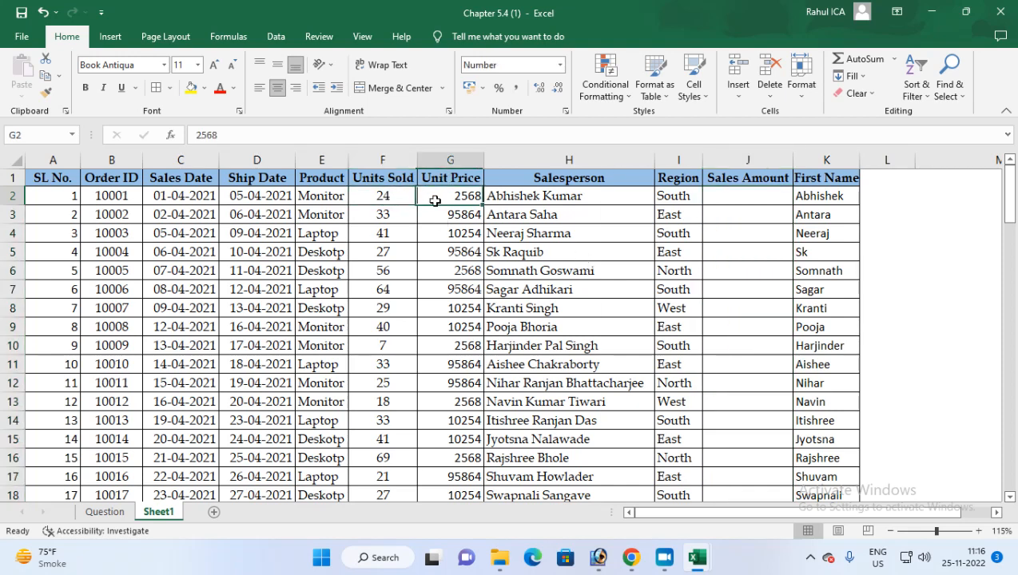
click(748, 195)
text(=)
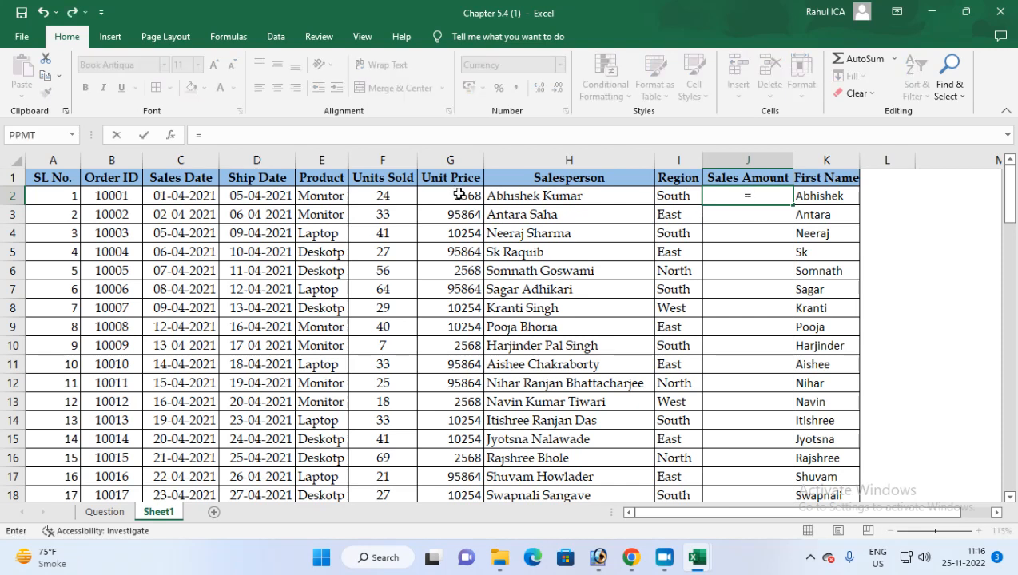
click(381, 197)
text(*)
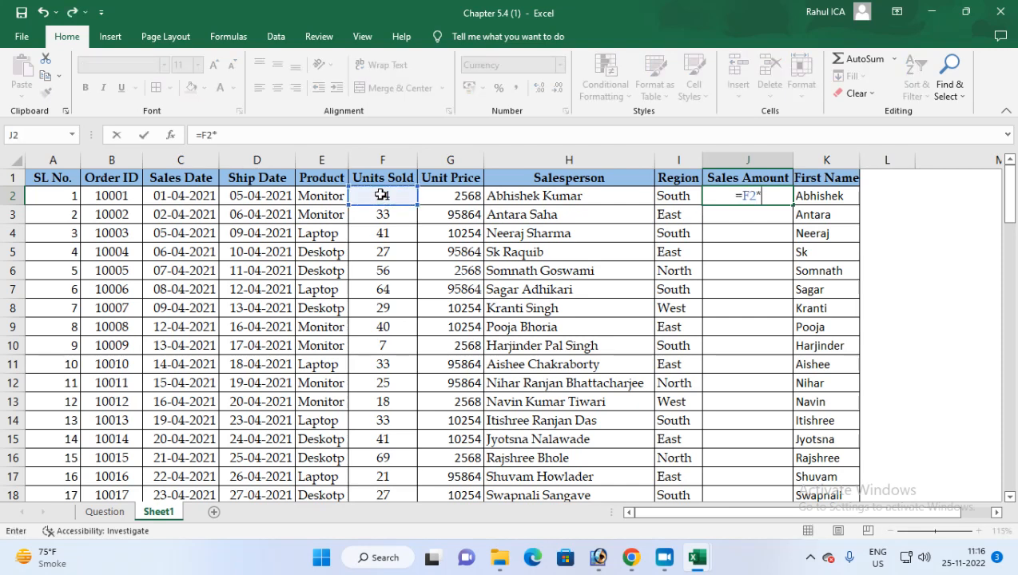
click(445, 195)
key(Return)
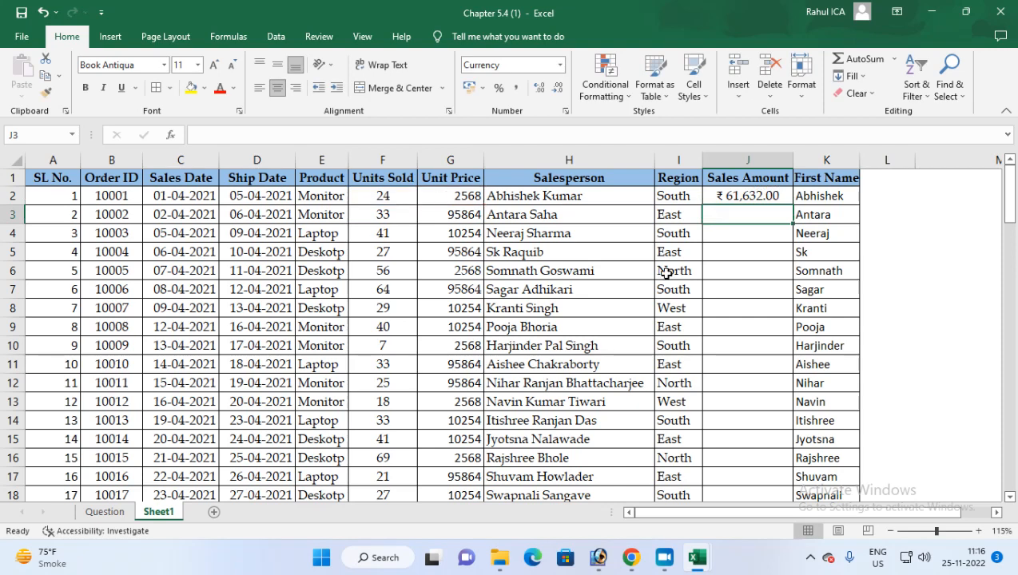
click(735, 196)
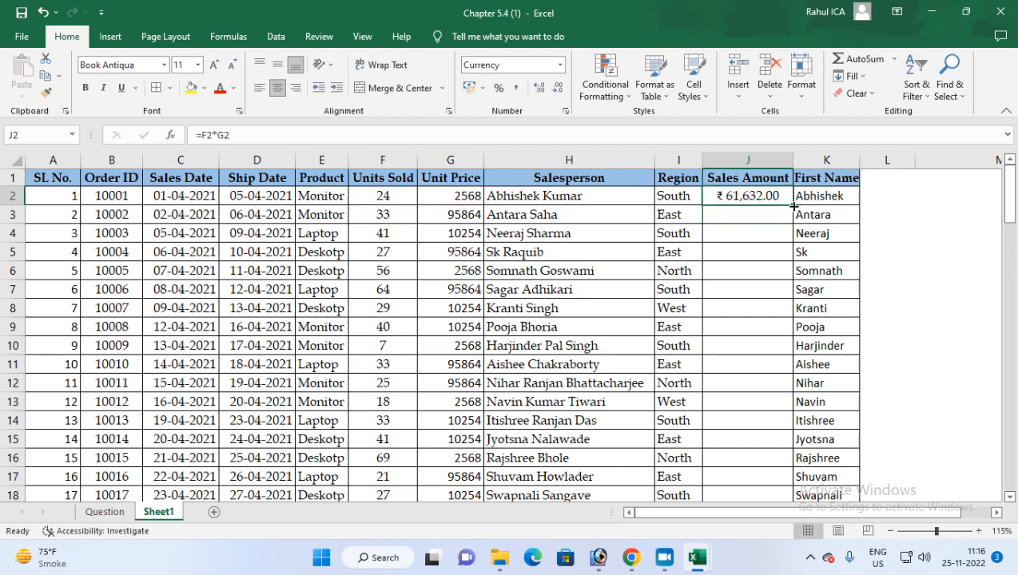
double_click(793, 206)
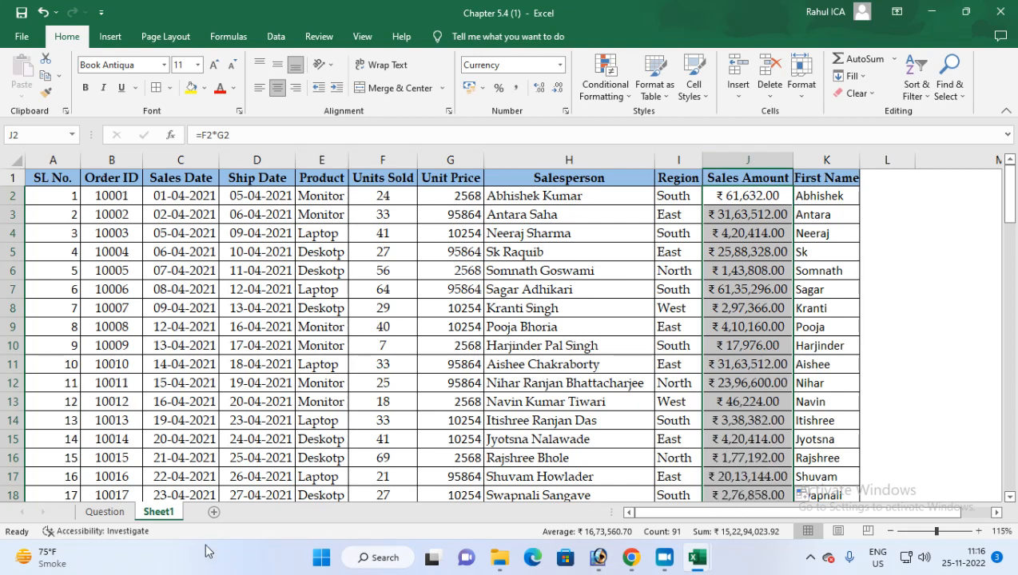
Step: Apply the Long Date number format to the Ship Date cells D2:D92 on Sheet1, as asked in task 8 of the Question sheet
click(118, 509)
click(83, 337)
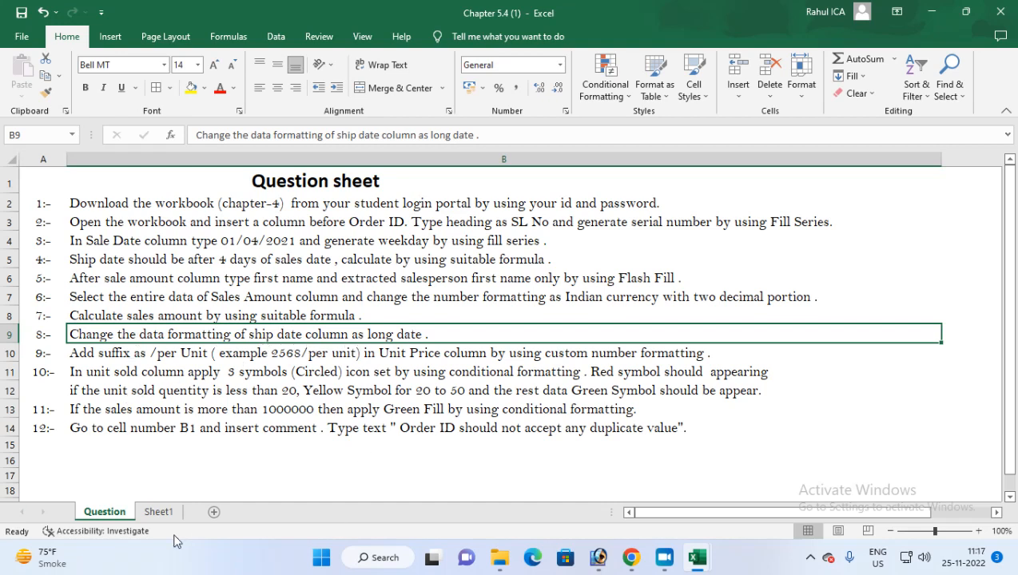
click(157, 512)
click(253, 203)
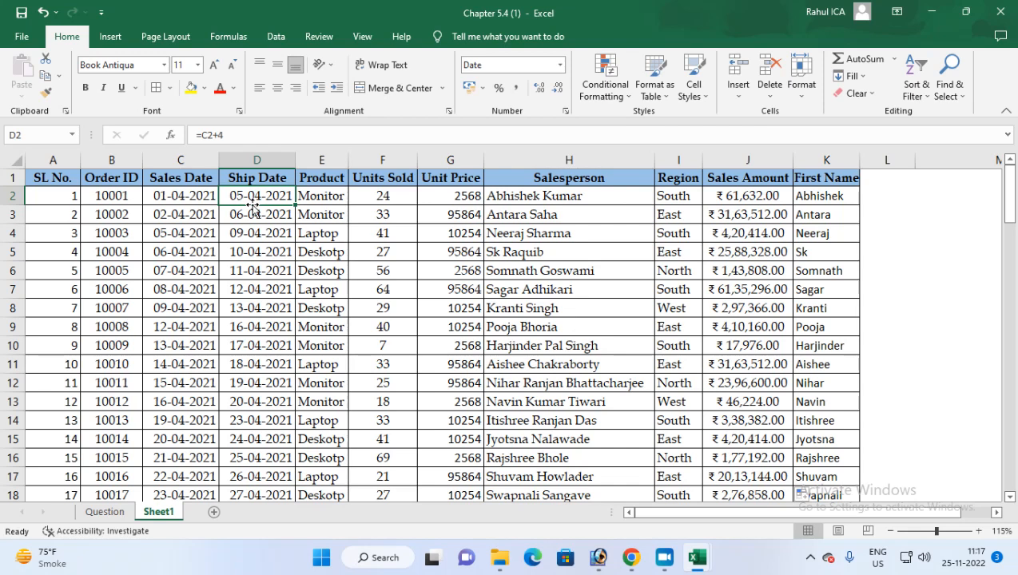
key(ctrl+shift+Down)
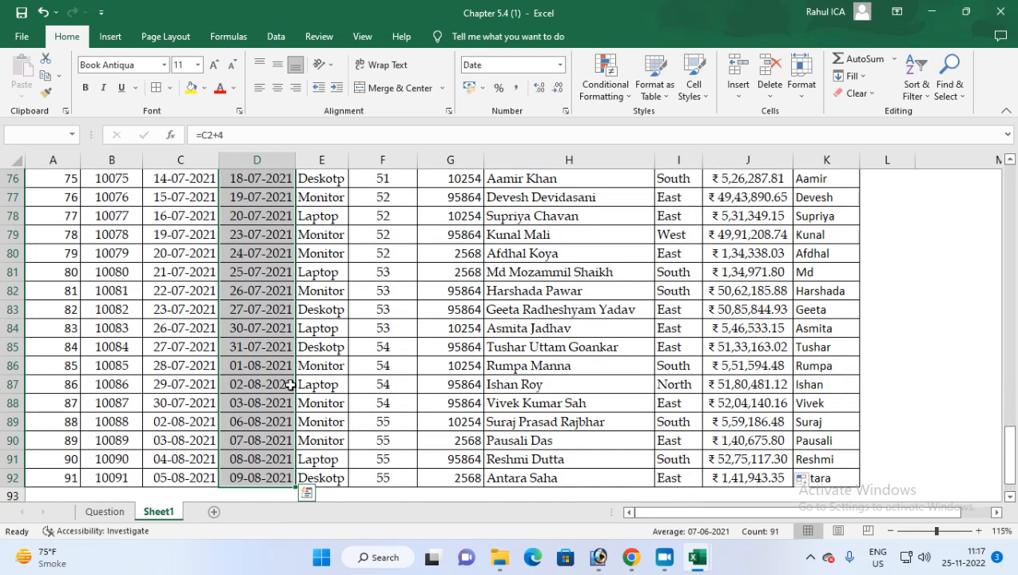
click(561, 65)
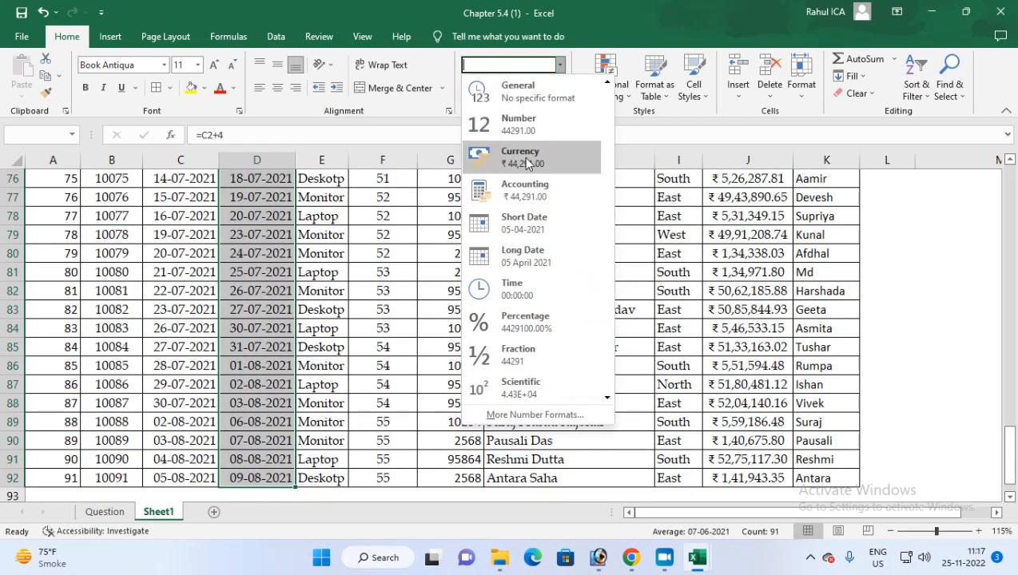
click(519, 256)
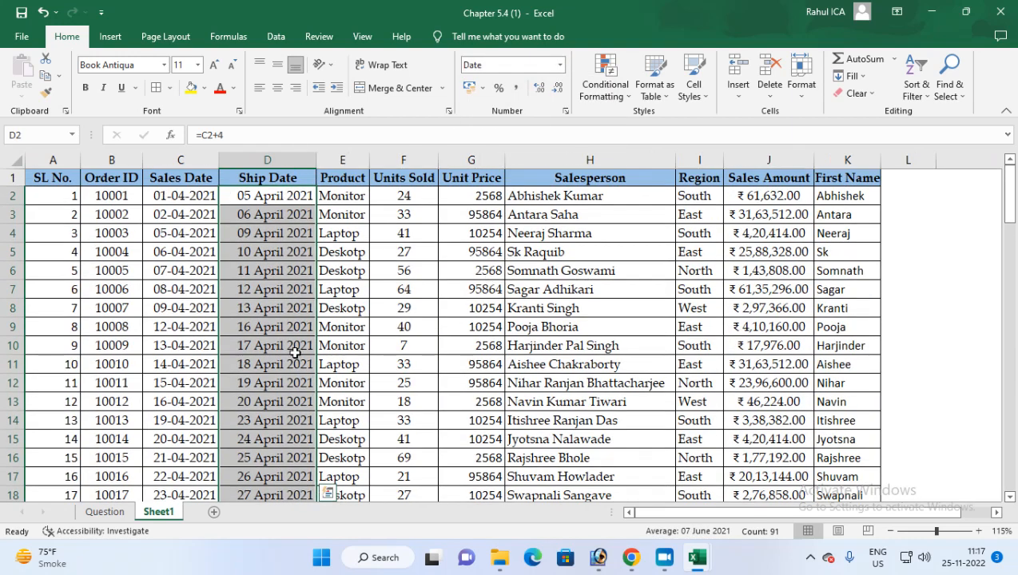
Step: Change the date type of D2:D92 in Format Cells to the long form with weekday, as in Monday, 5 April, 2021
click(565, 112)
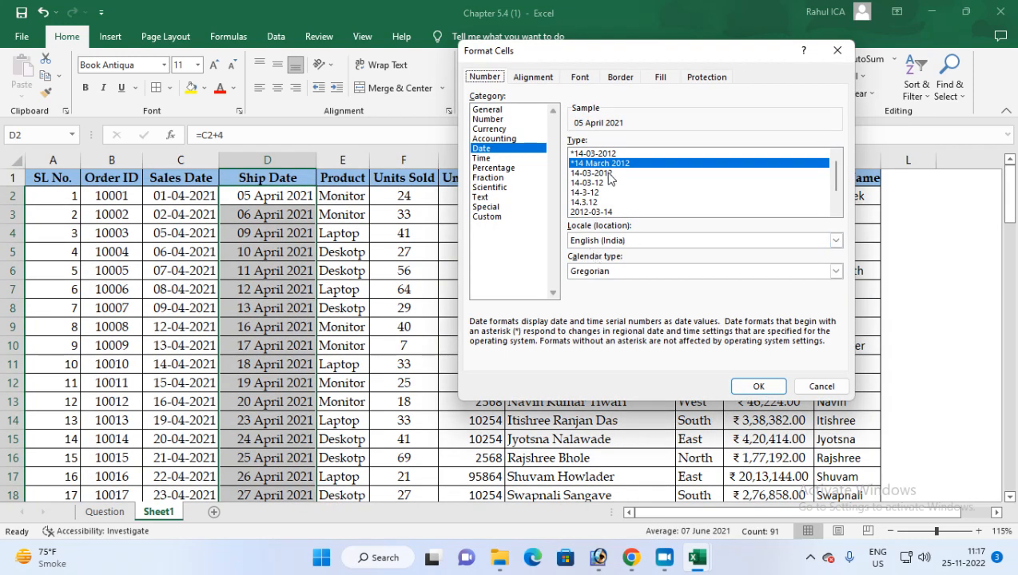
scroll(608, 177, down, 1)
click(592, 211)
click(754, 386)
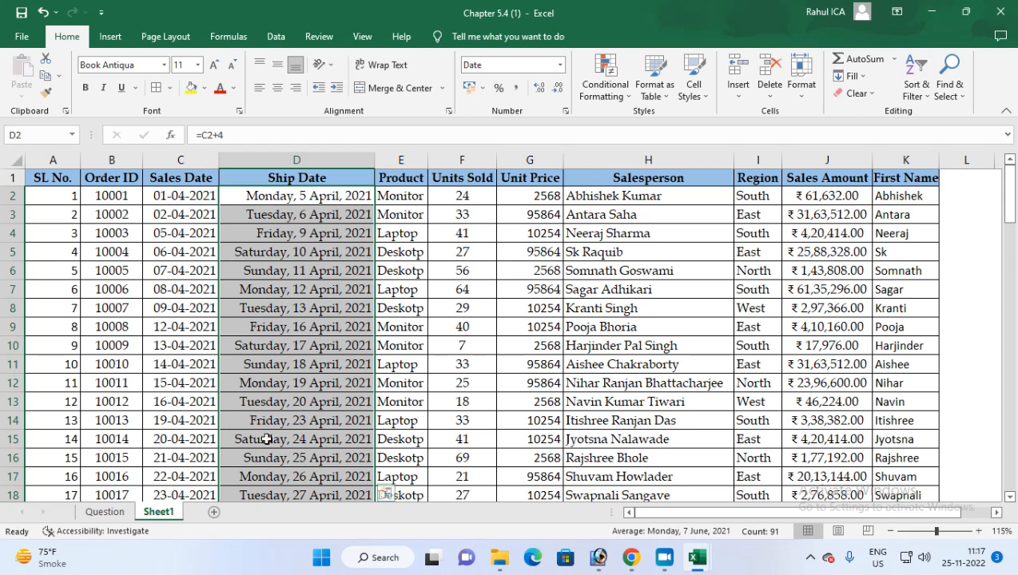
Step: Read task 9 on the Question sheet about the Unit Price suffix and locate the first unit price, G2, on Sheet1
click(105, 512)
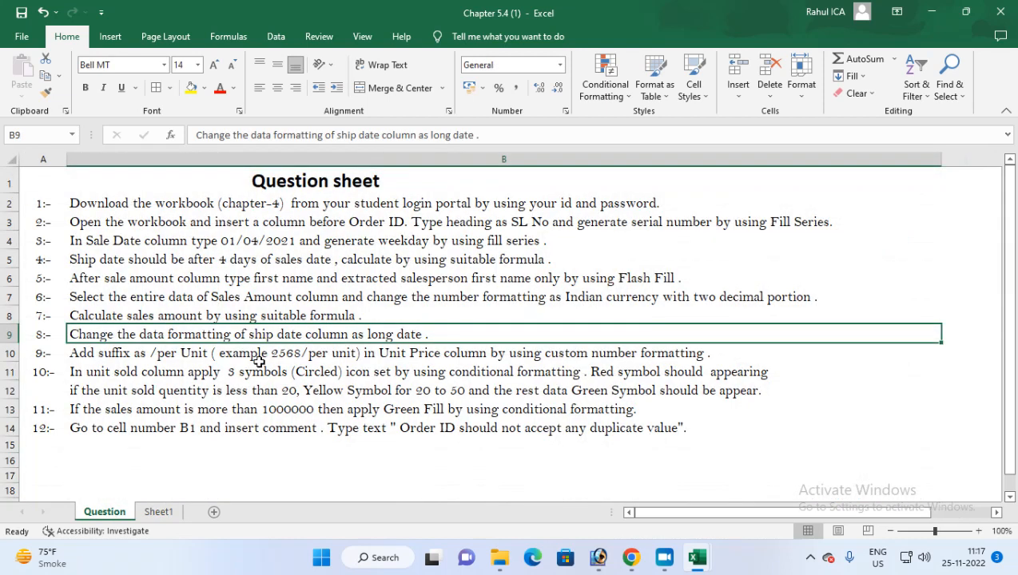
click(83, 357)
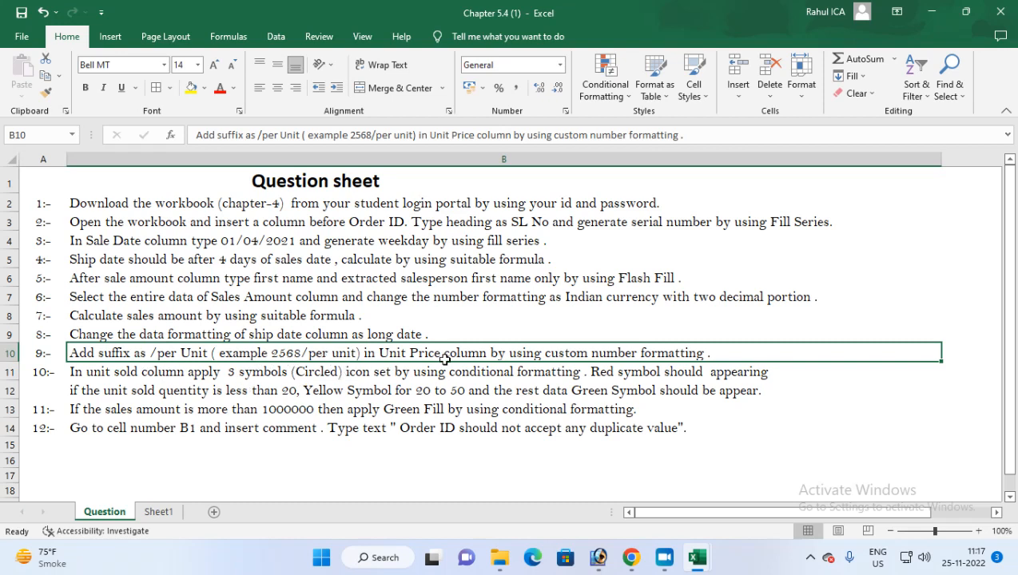
click(158, 512)
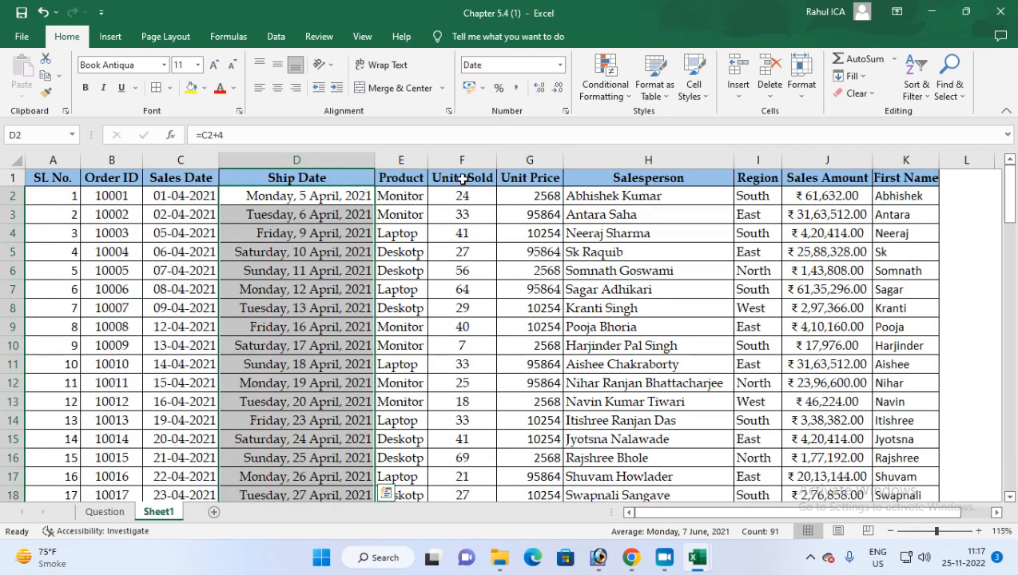
click(523, 163)
click(523, 199)
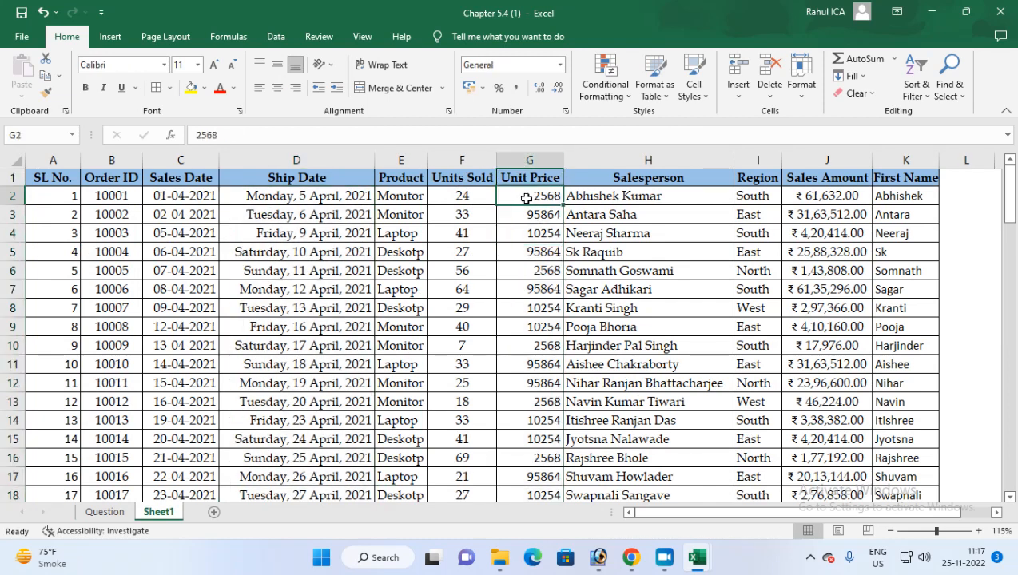
click(105, 512)
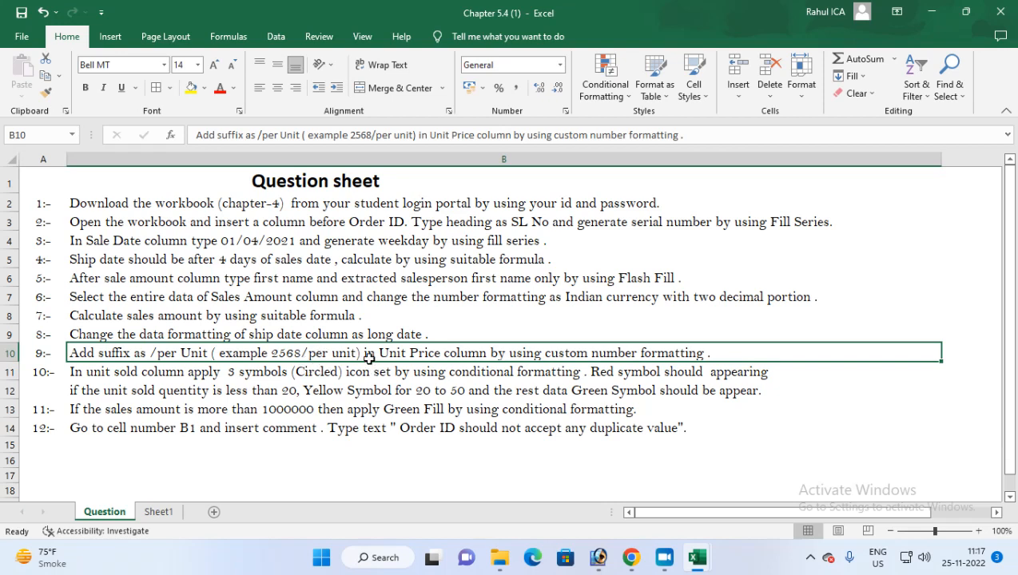
click(159, 511)
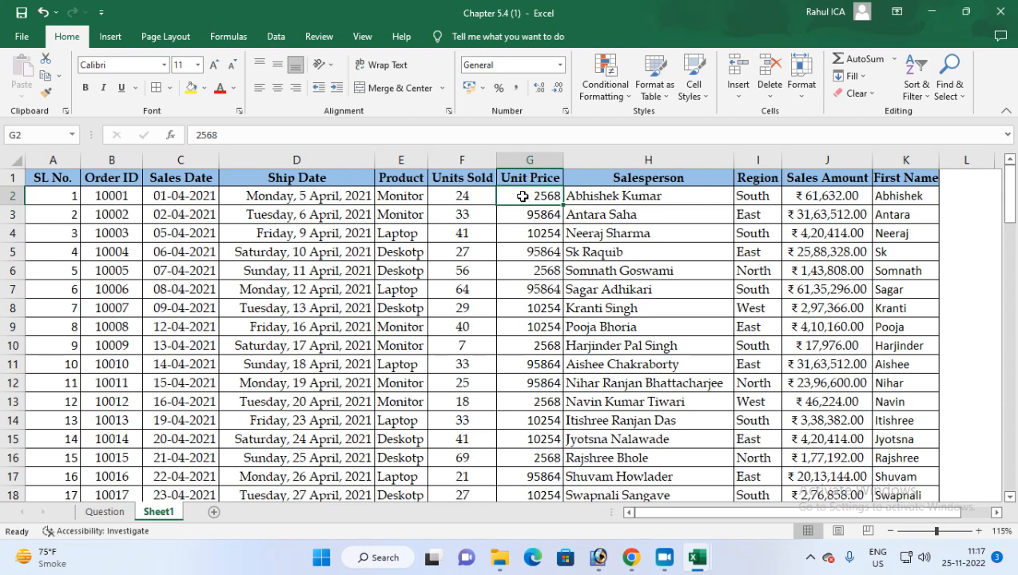
Step: Apply the custom number format #"/Unit" to the Unit Price cells G2:G92 and copy the format code
key(ctrl+shift+Down)
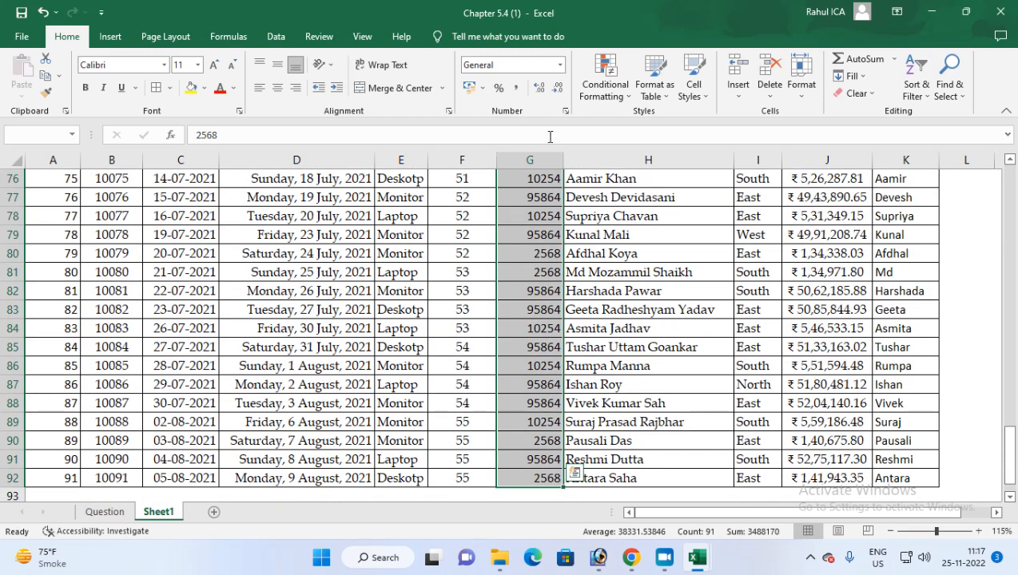
click(565, 111)
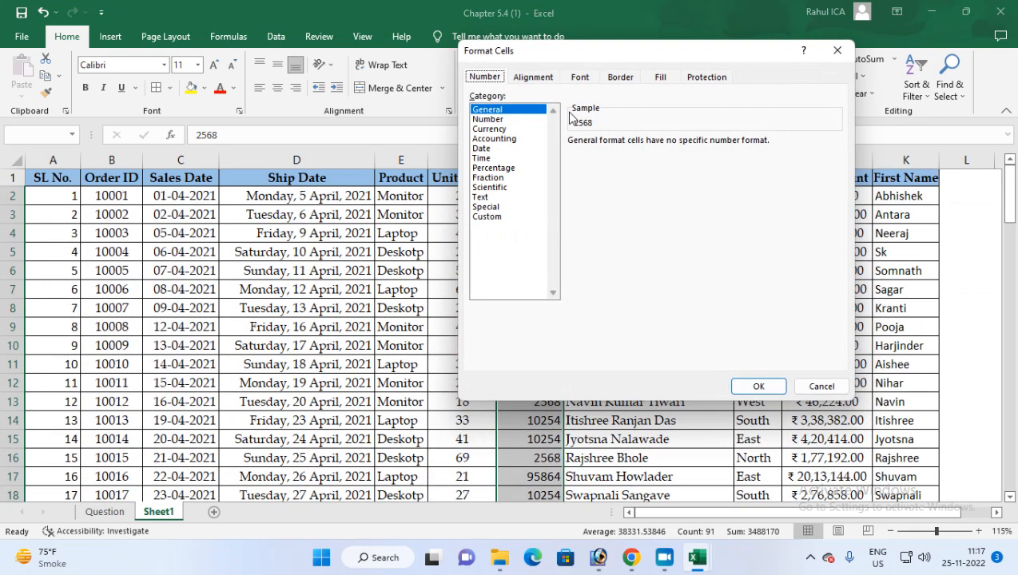
click(485, 218)
drag(598, 156, 568, 167)
key(BackSpace)
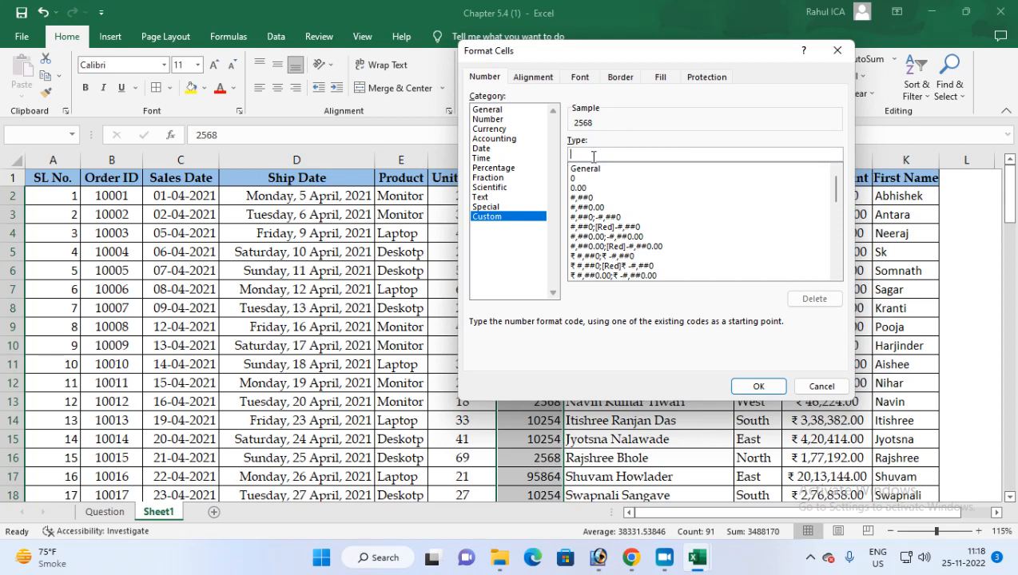
text(#"/Unit)
drag(609, 155, 566, 155)
key(ctrl+c)
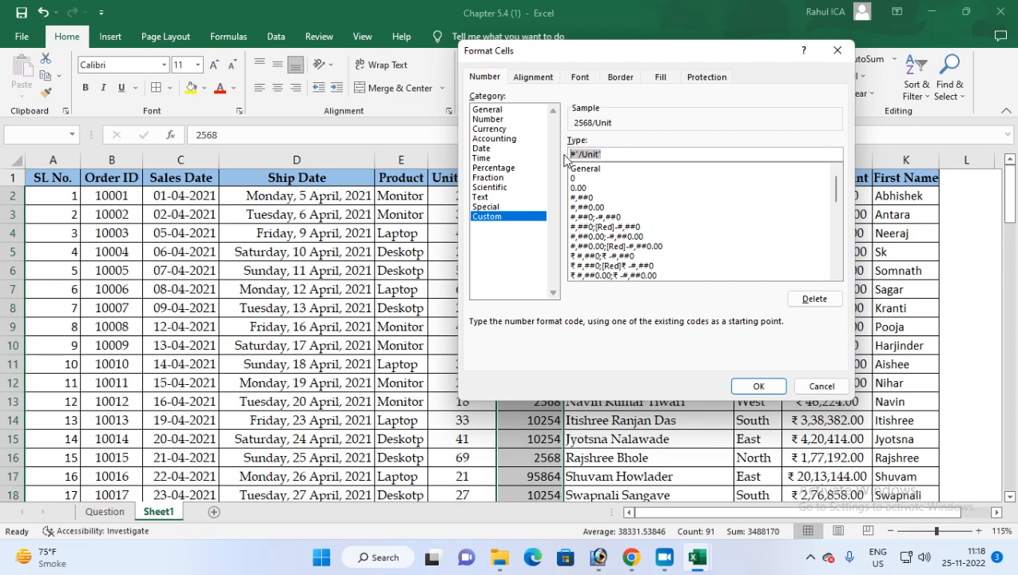
click(754, 386)
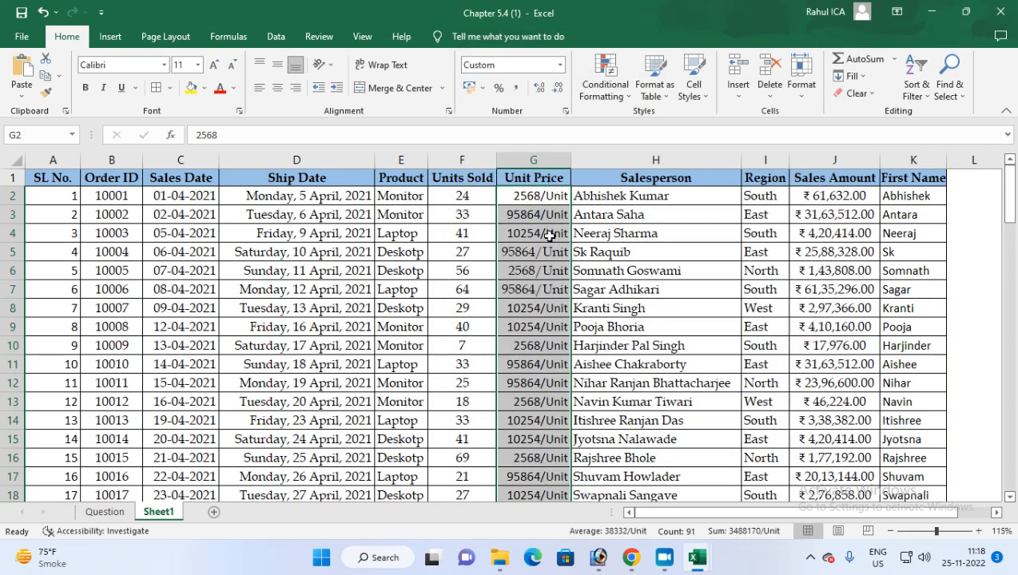
Step: Paste the copied format code #"/Unit" into cell Q13 of the Question sheet
click(105, 512)
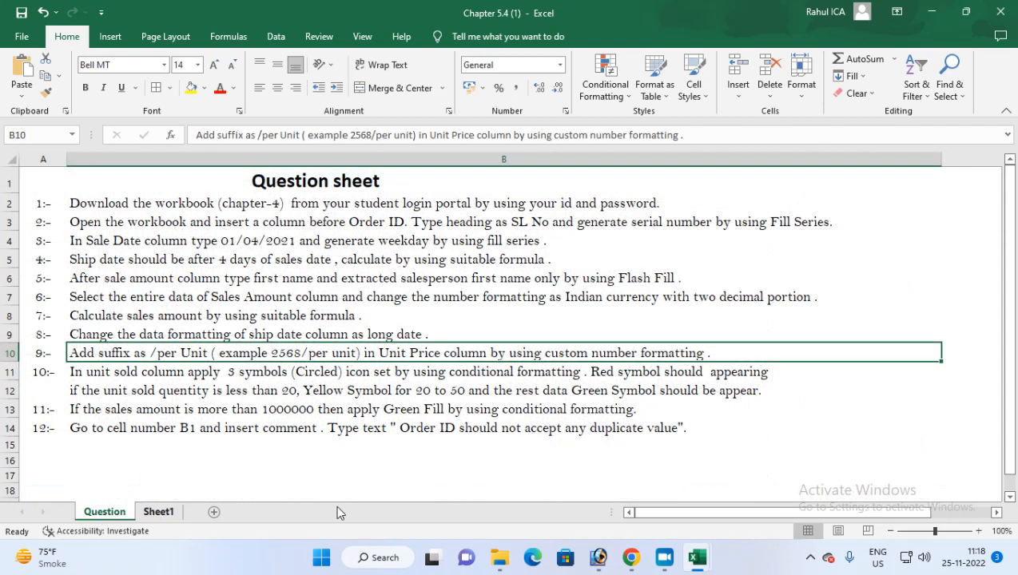
scroll(310, 437, down, 2)
click(346, 383)
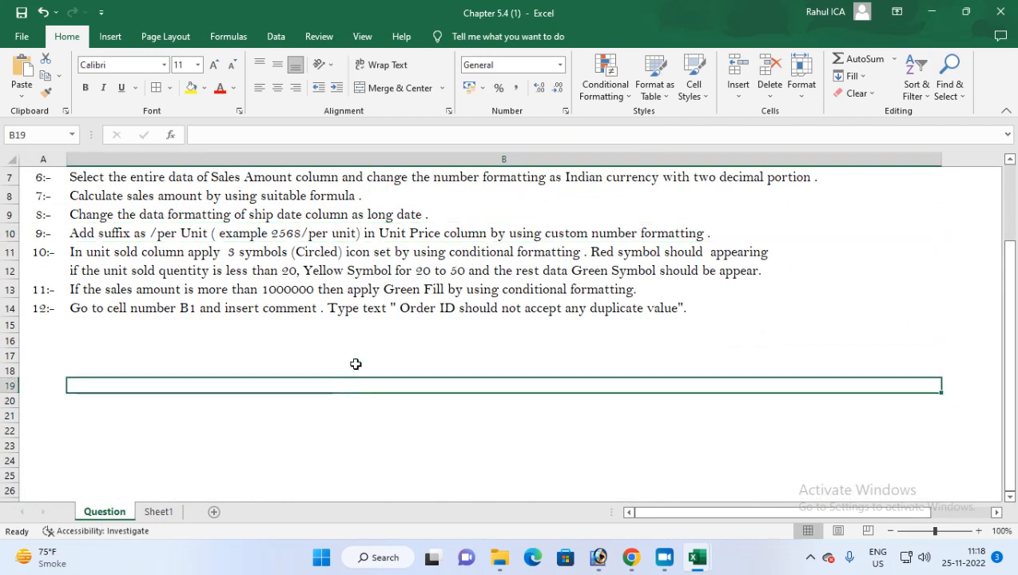
click(368, 342)
click(938, 228)
click(951, 461)
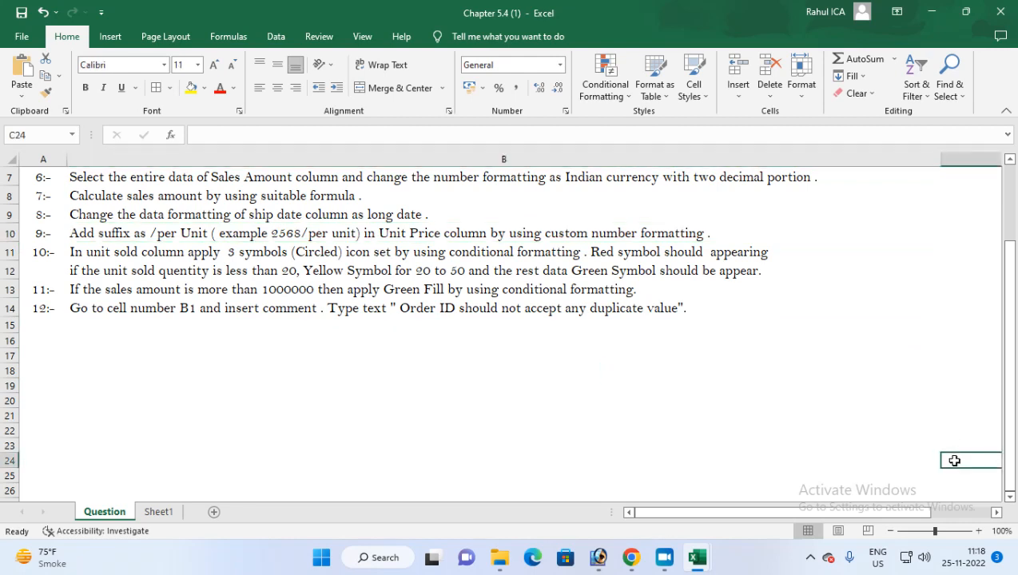
click(996, 512)
click(996, 513)
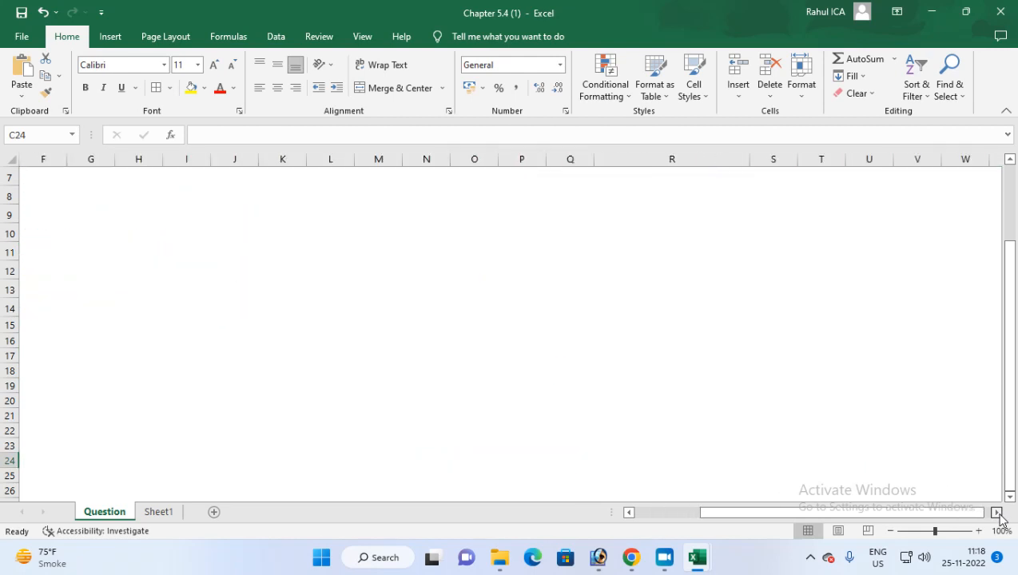
click(550, 294)
key(ctrl+v)
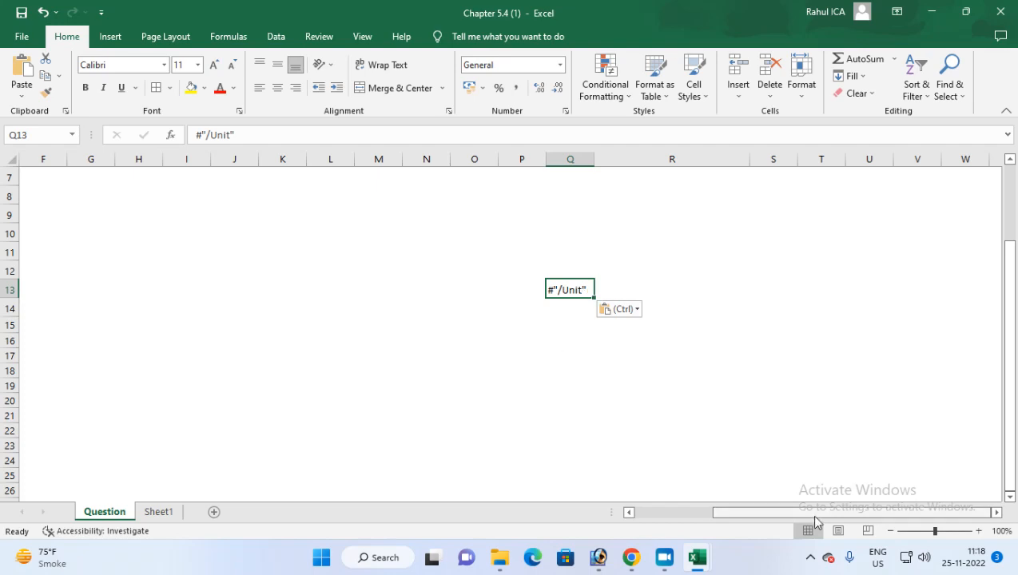
drag(811, 512, 639, 513)
scroll(216, 417, up, 2)
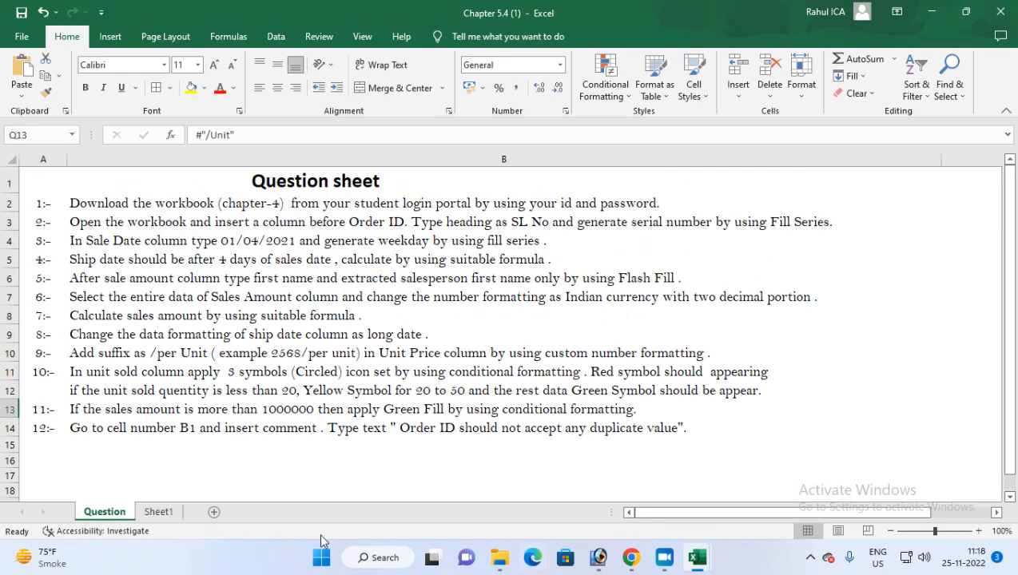
Step: Compare the Unit Price suffix on Sheet1 with task 9, and read task 10 about the Units Sold icon set on the Question sheet
click(158, 513)
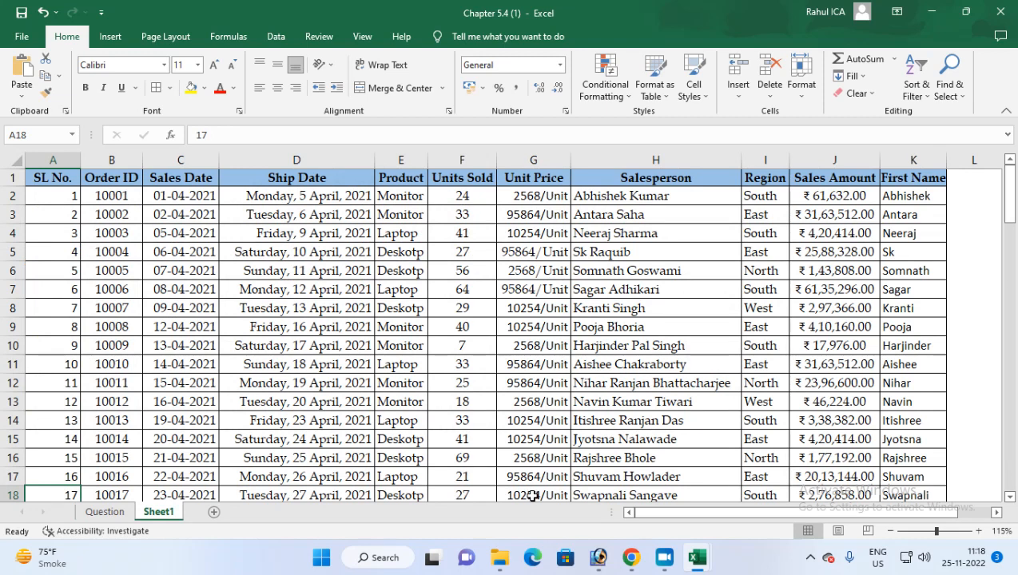
click(105, 512)
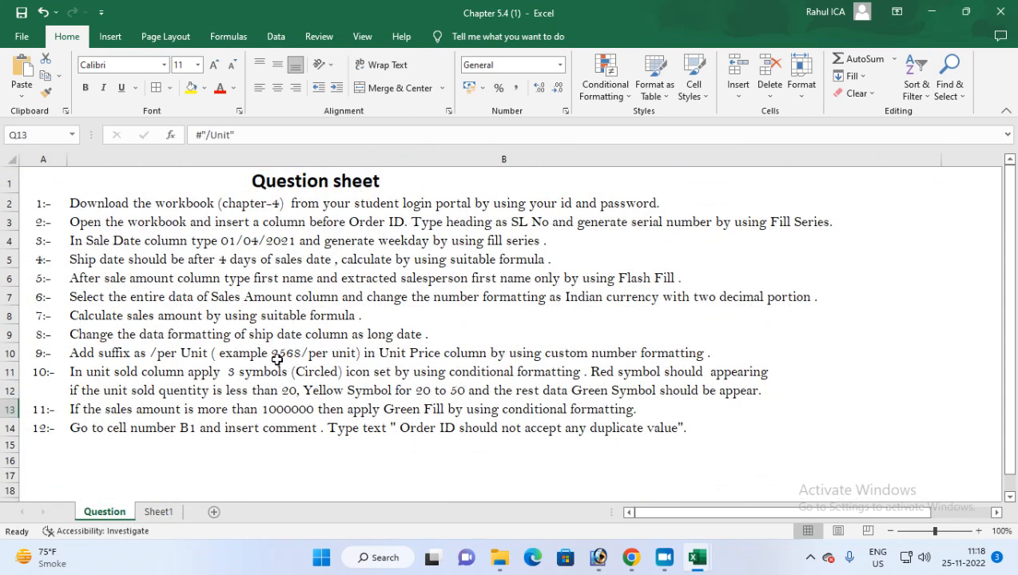
click(154, 512)
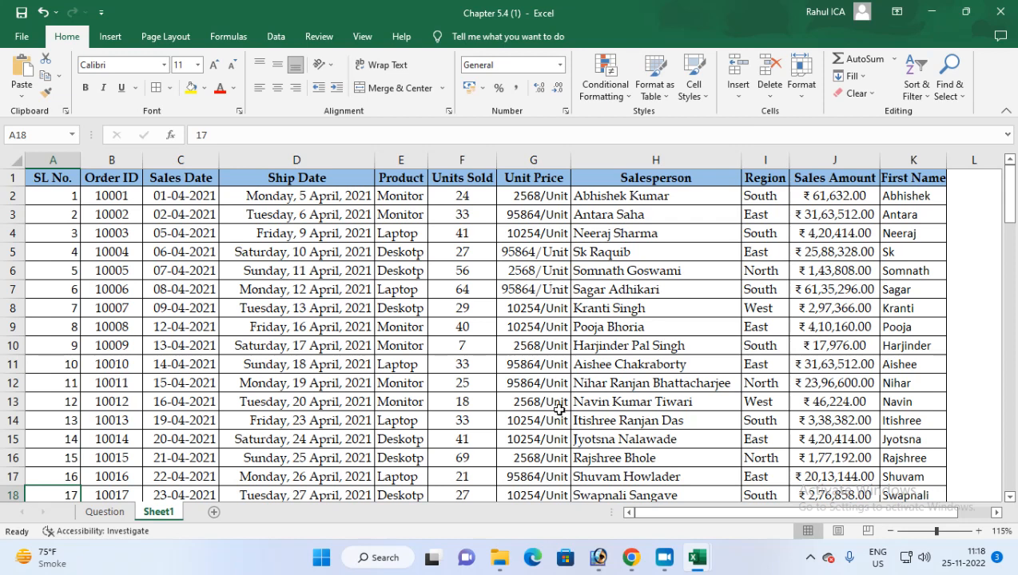
click(117, 513)
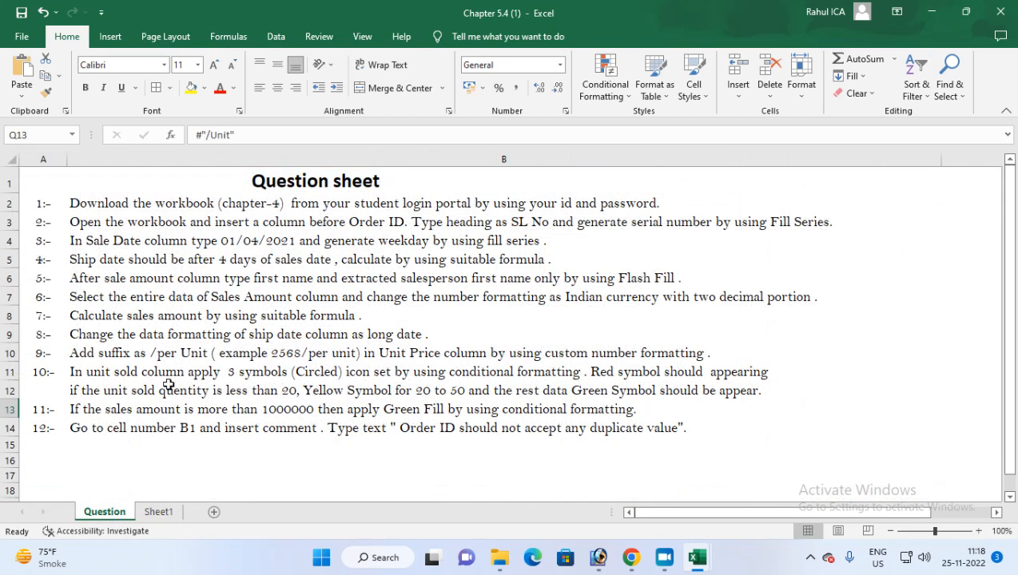
click(76, 368)
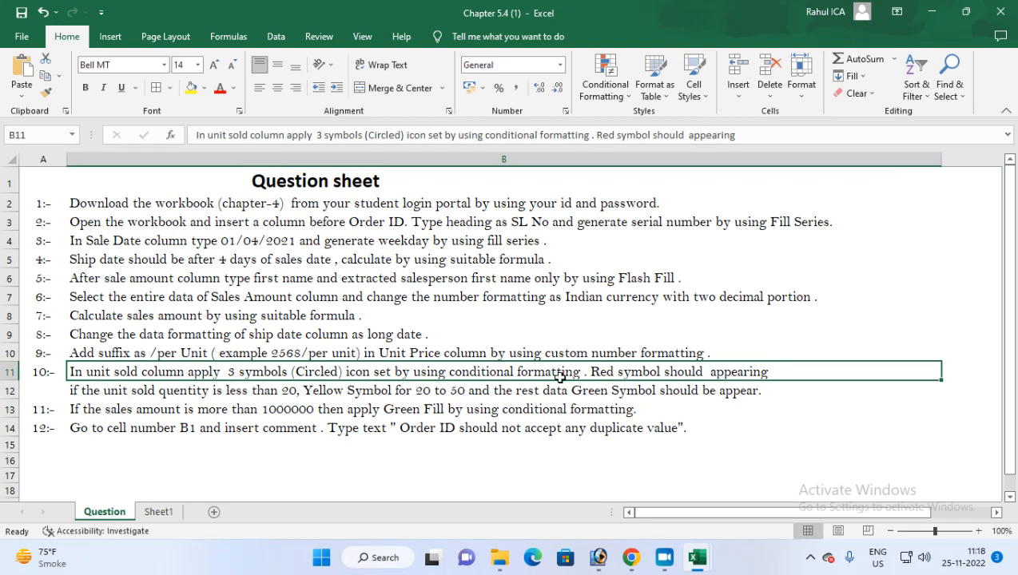
click(152, 515)
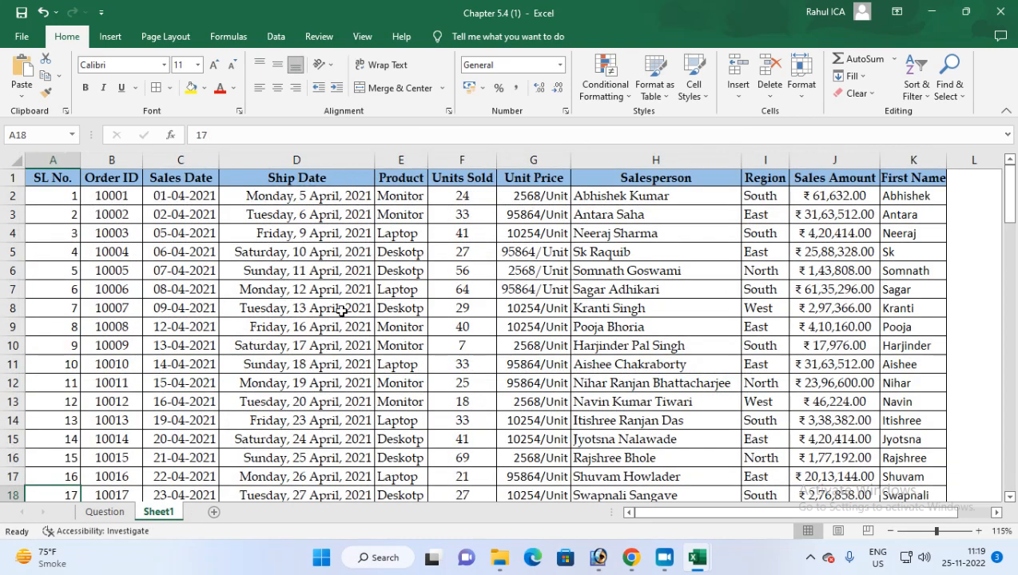
Step: Apply the 3 Symbols (Circled) icon set as conditional formatting to the Units Sold cells F2:F92
click(462, 196)
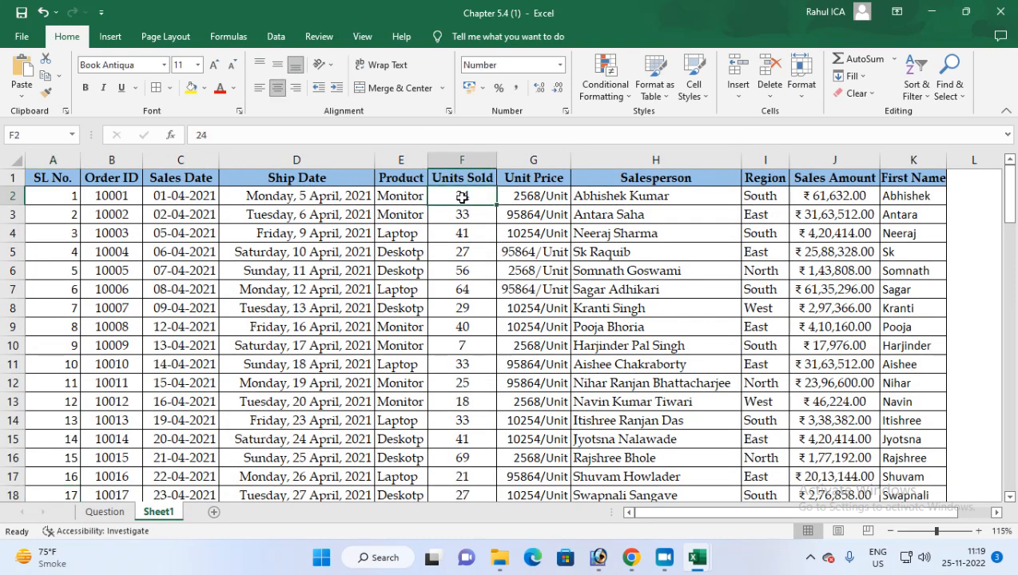
key(ctrl+shift+Down)
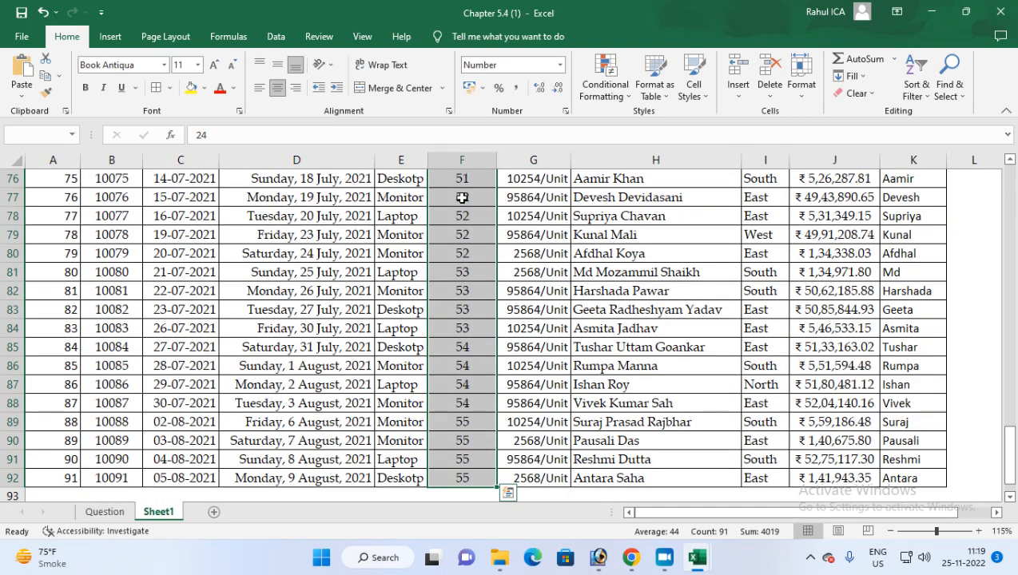
click(605, 88)
mouse_move(667, 258)
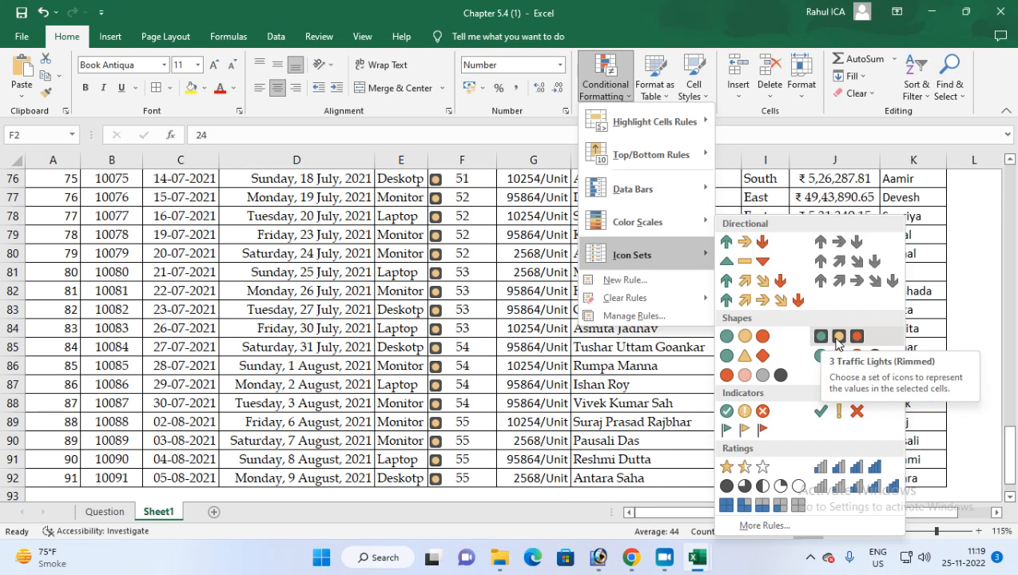
click(744, 417)
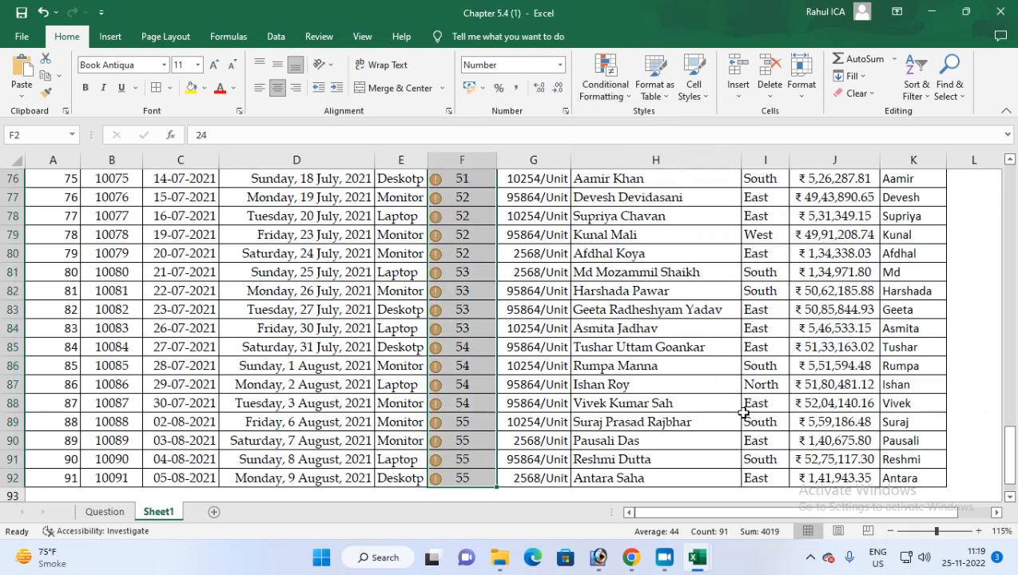
scroll(470, 360, up, 5)
scroll(469, 360, up, 20)
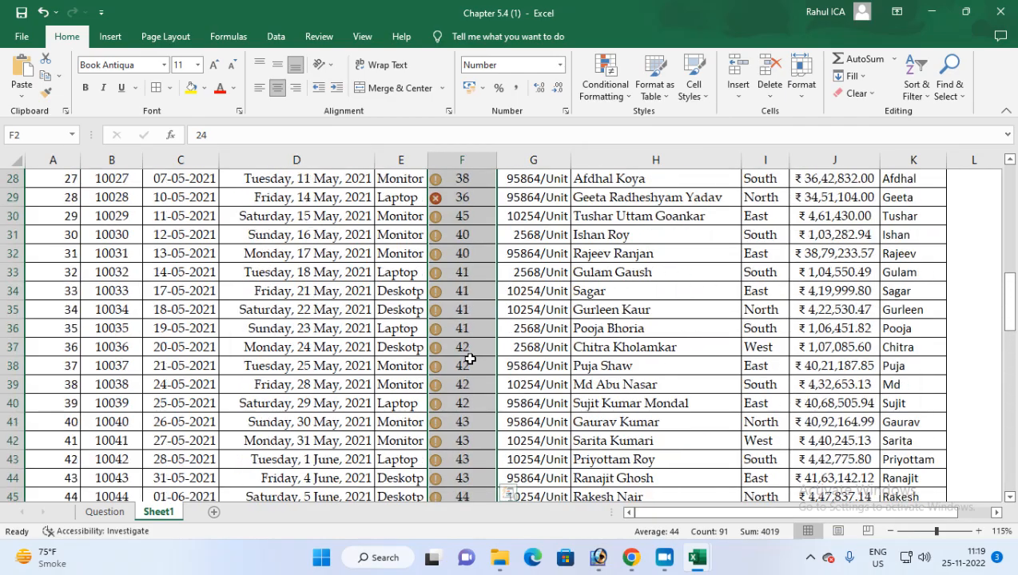
Step: Examine the Units Sold icons down the Sheet1 table and compare them with the thresholds in task 10 on the Question sheet
scroll(452, 350, down, 5)
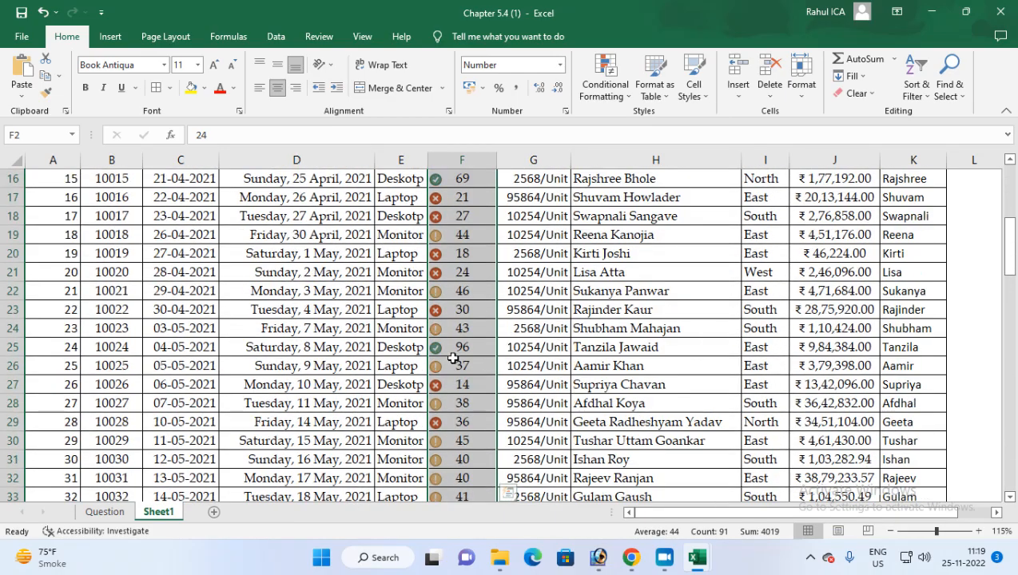
scroll(443, 357, down, 19)
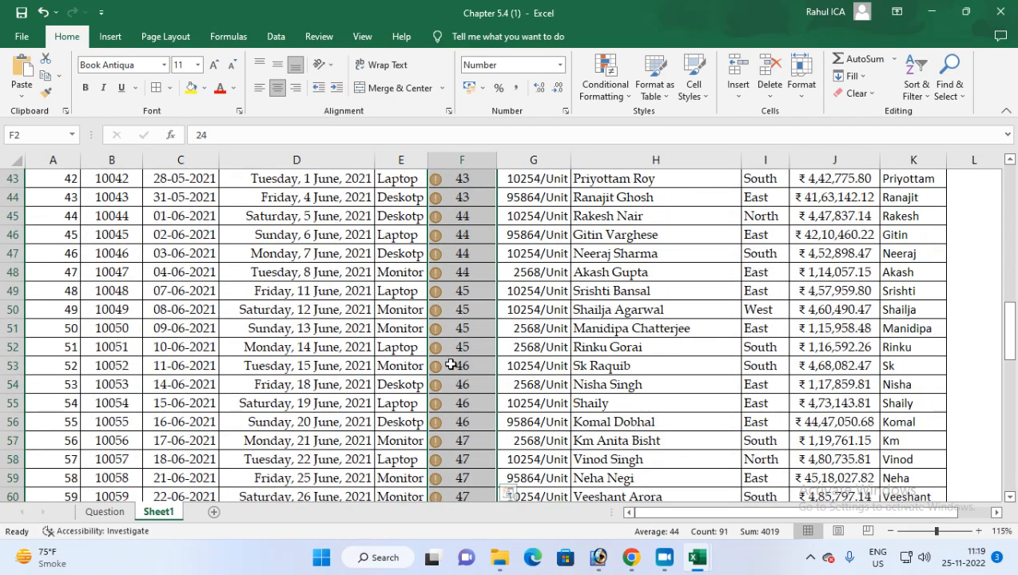
scroll(452, 366, down, 7)
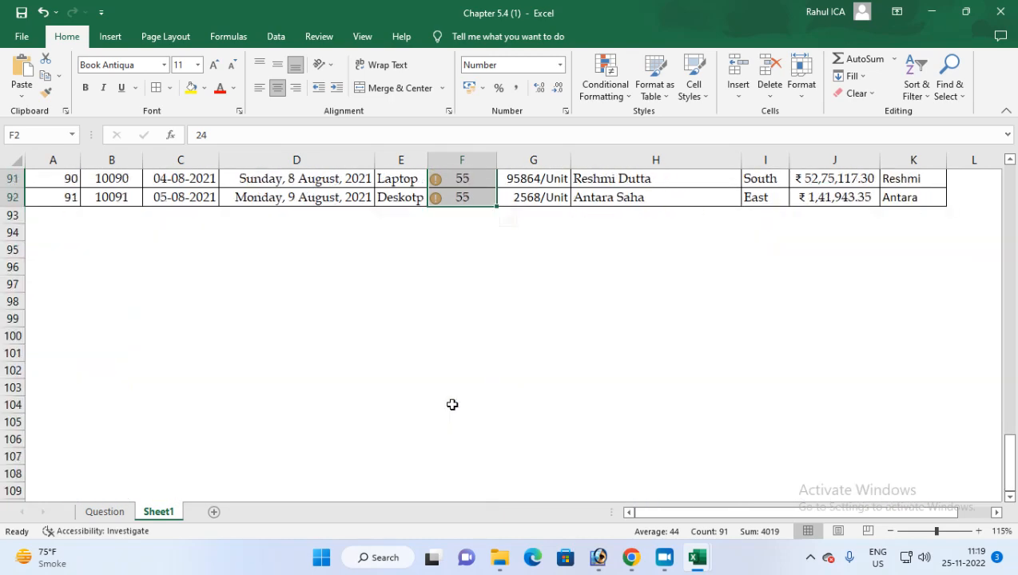
scroll(453, 405, up, 20)
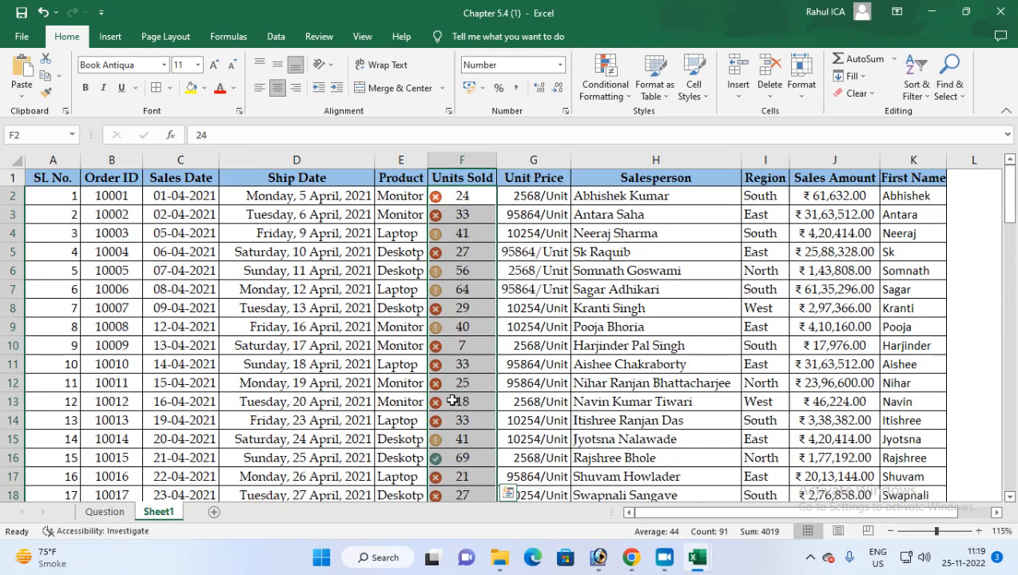
click(105, 512)
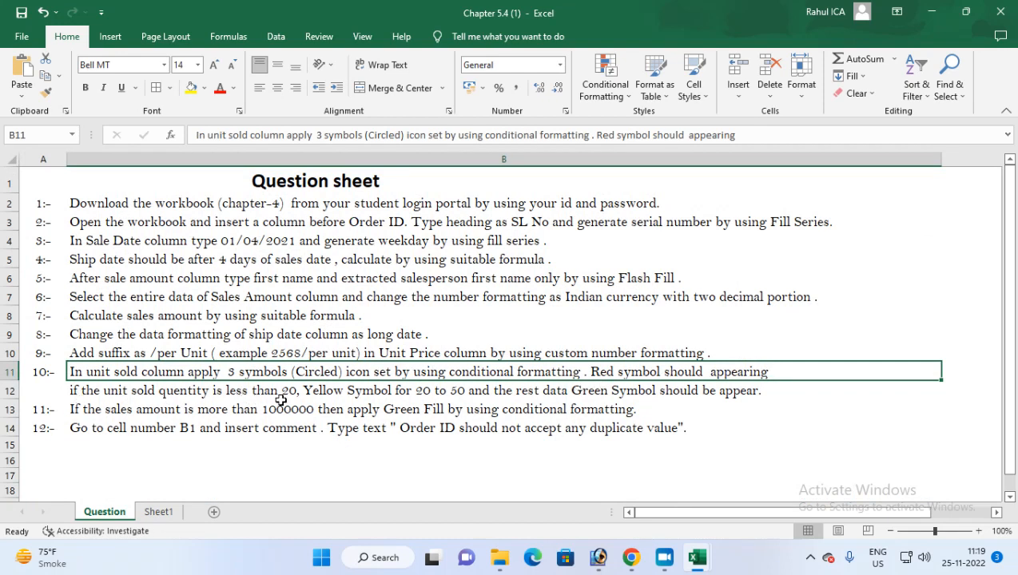
click(158, 512)
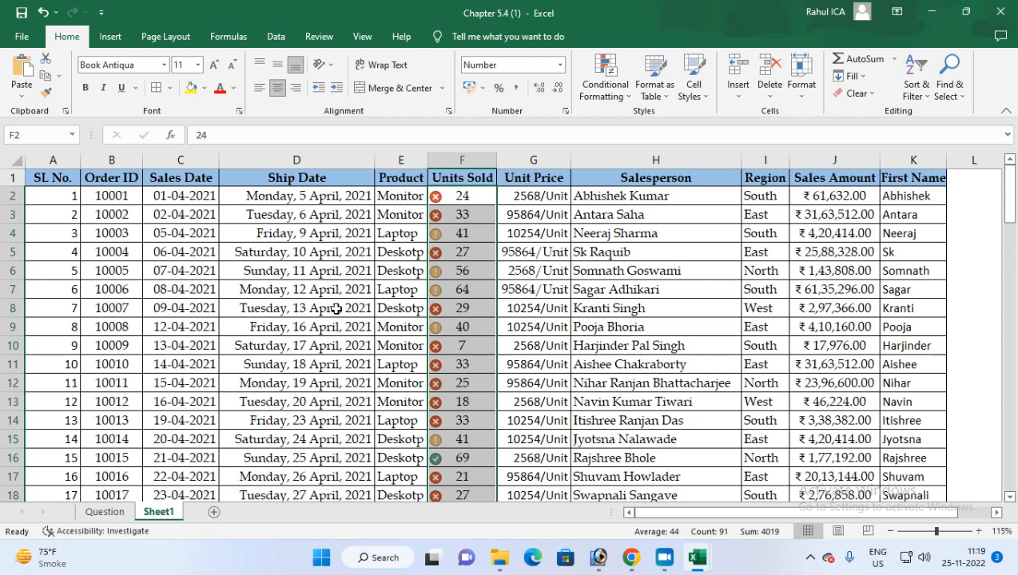
click(105, 511)
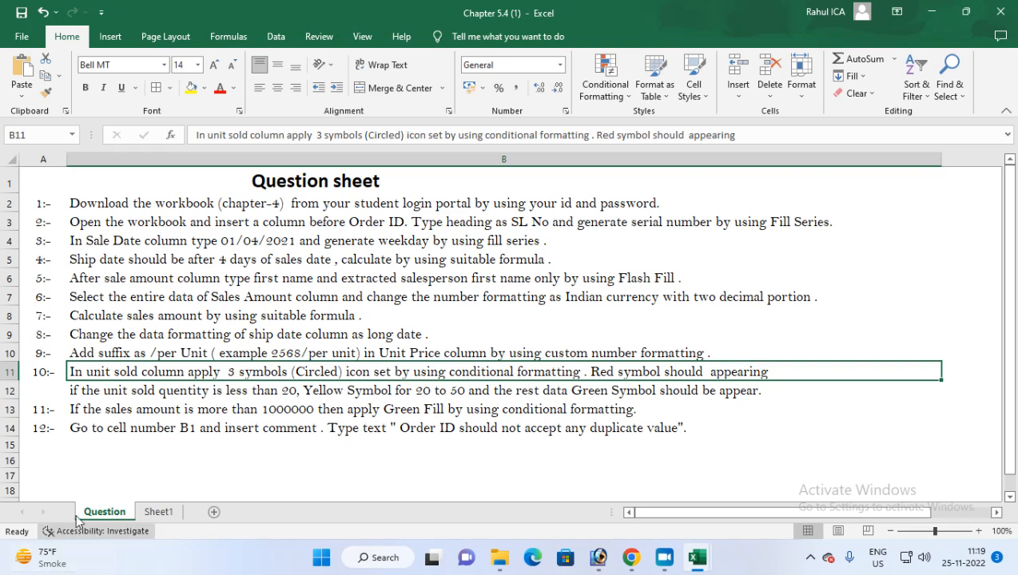
click(158, 511)
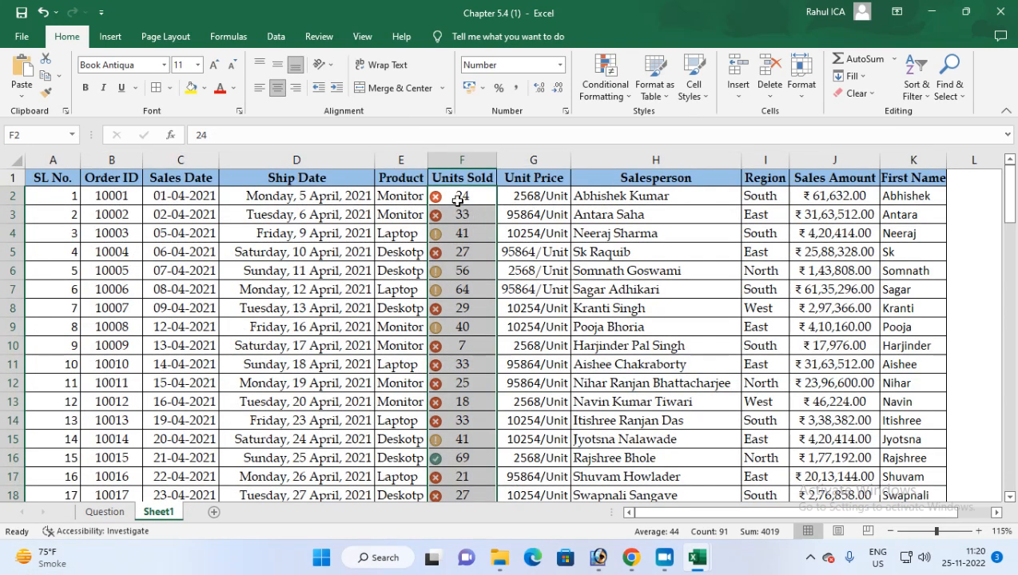
Step: Edit the icon set rule on Units Sold cells F2:F92 so that both icon thresholds use the Number type
click(458, 200)
key(ctrl+shift+Down)
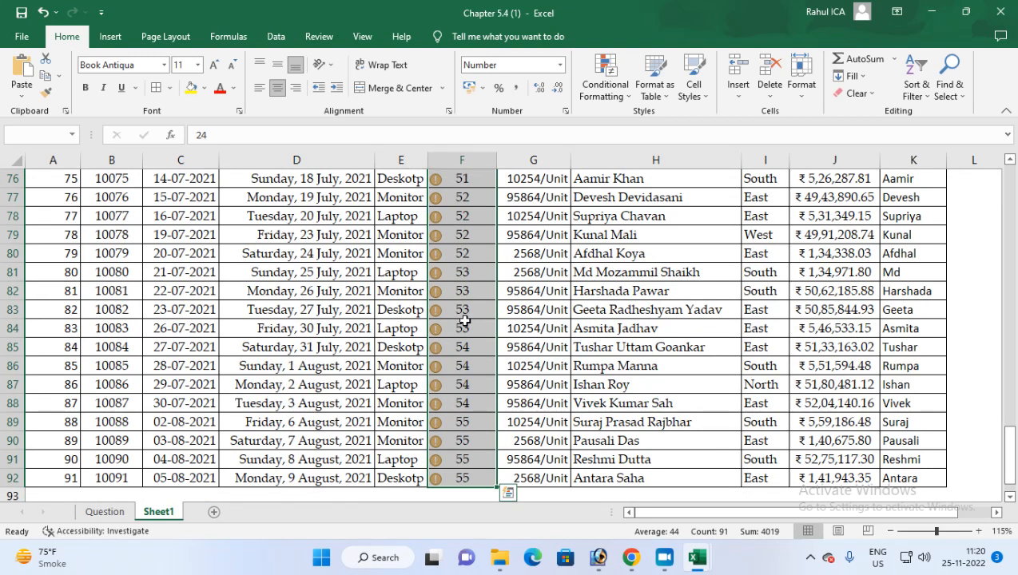
scroll(464, 321, up, 20)
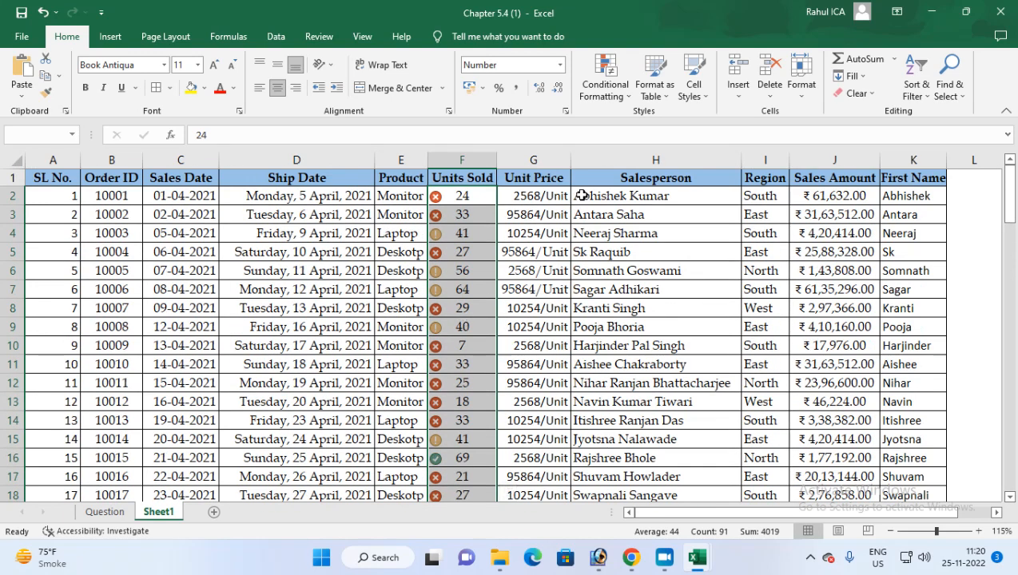
click(605, 76)
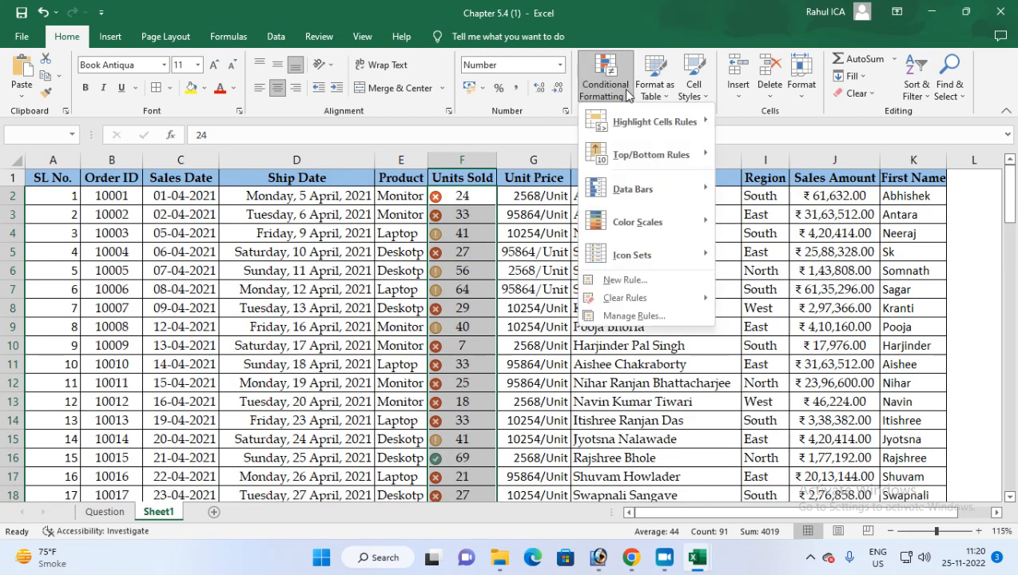
click(616, 318)
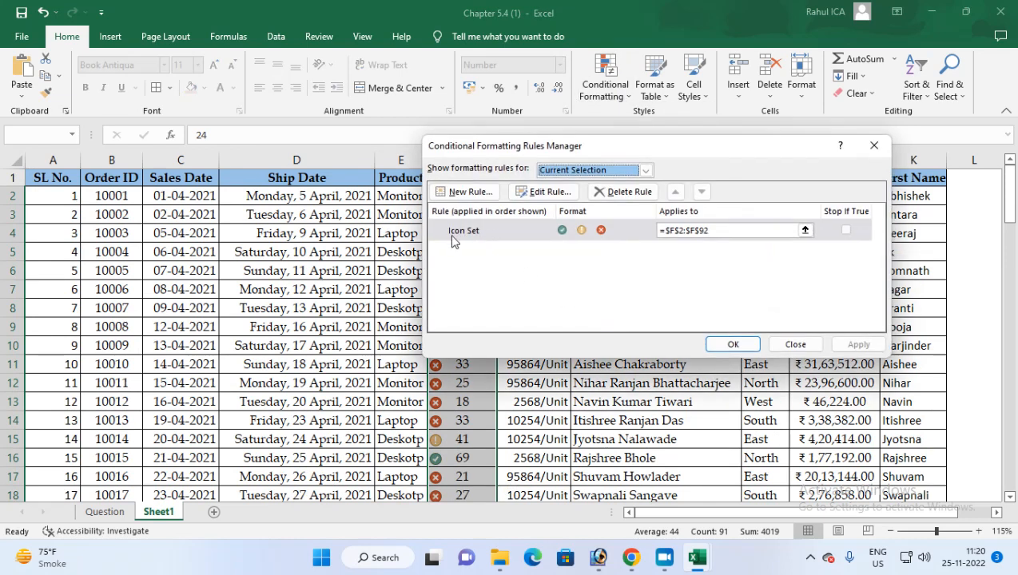
click(453, 236)
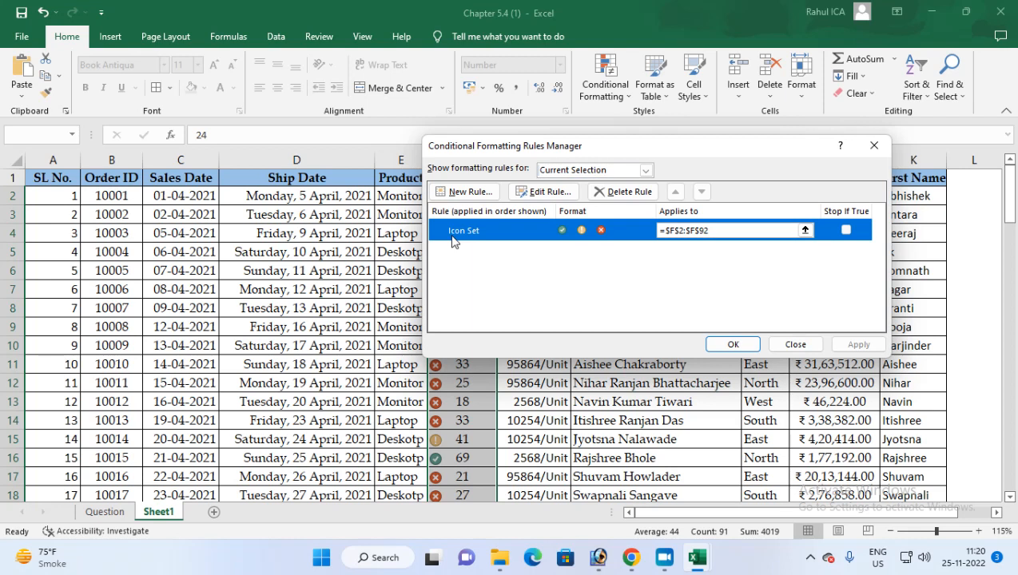
click(551, 191)
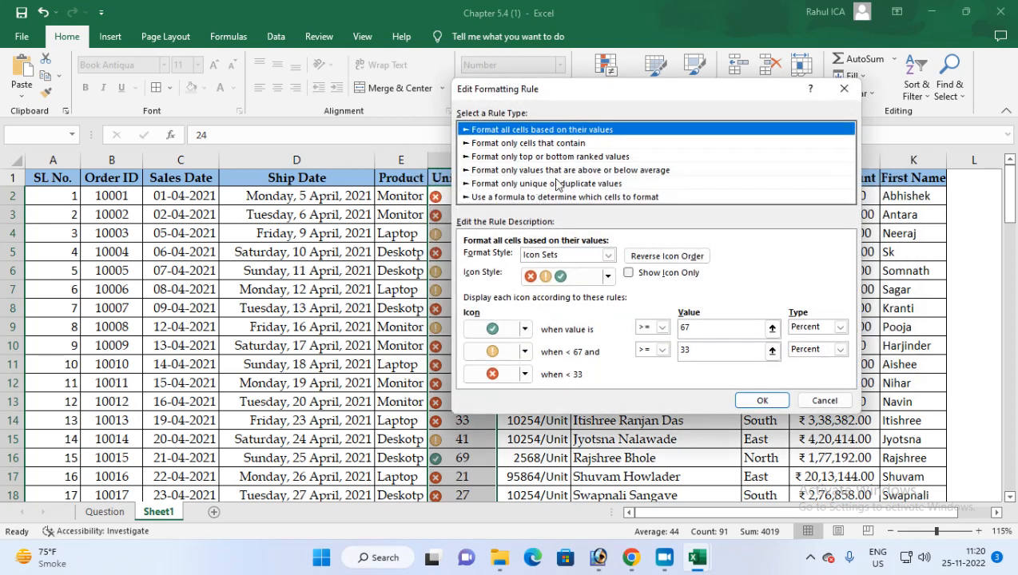
drag(593, 97, 232, 83)
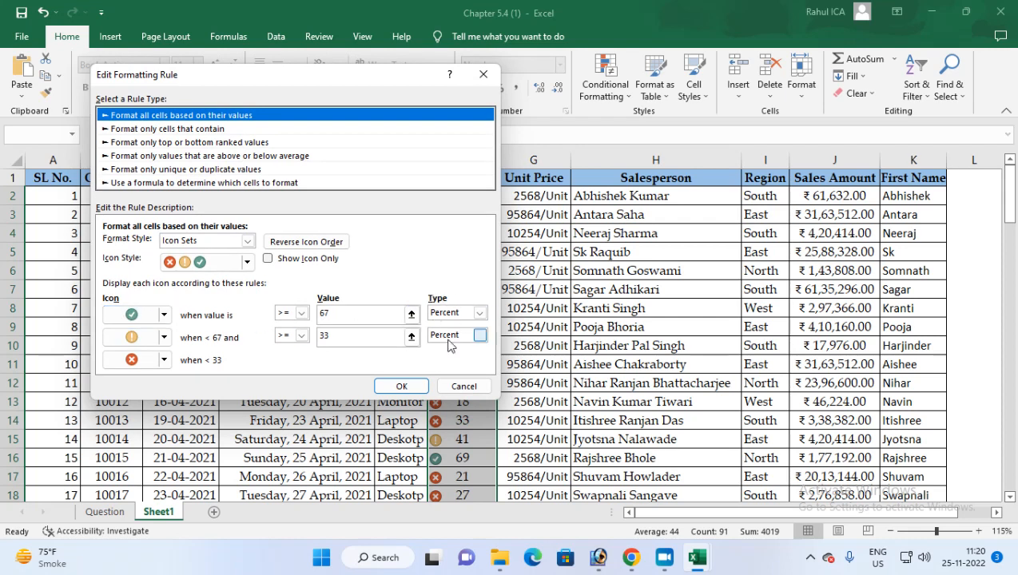
click(479, 313)
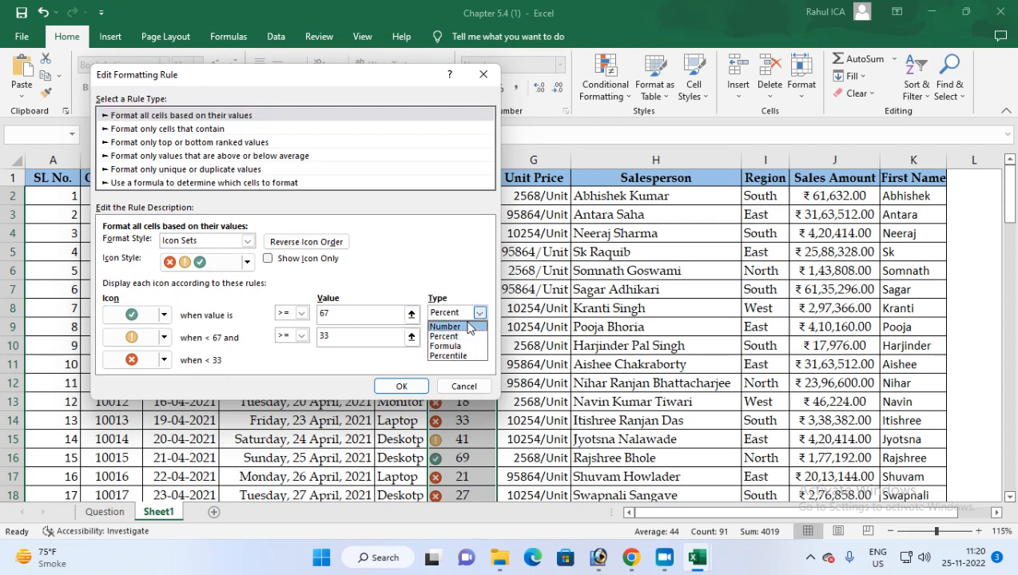
click(467, 325)
click(479, 336)
click(451, 346)
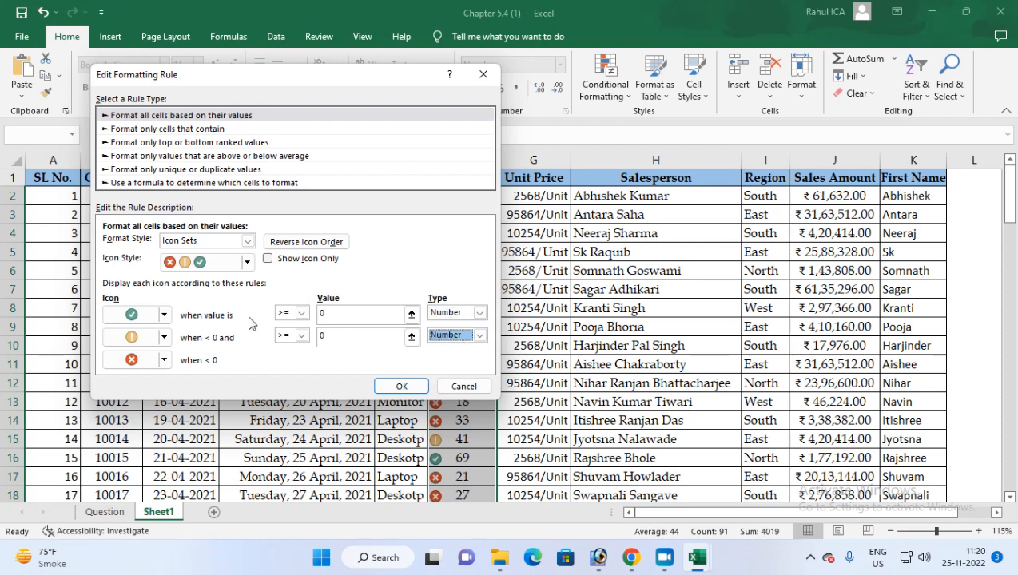
Step: Set the green icon to values > 50 and the yellow icon to values > 20, and apply the edited rule
click(301, 314)
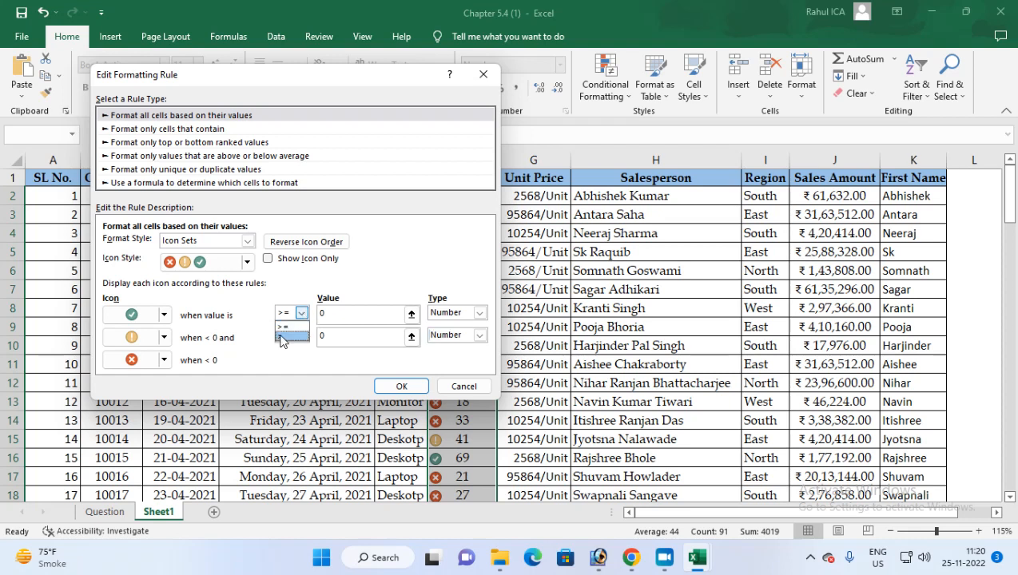
click(281, 341)
click(329, 315)
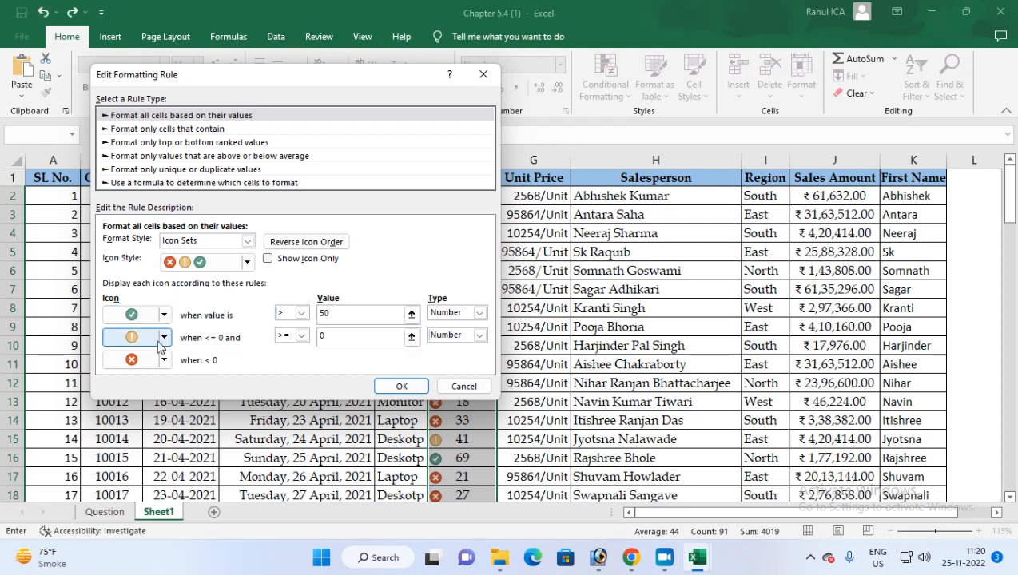
click(302, 335)
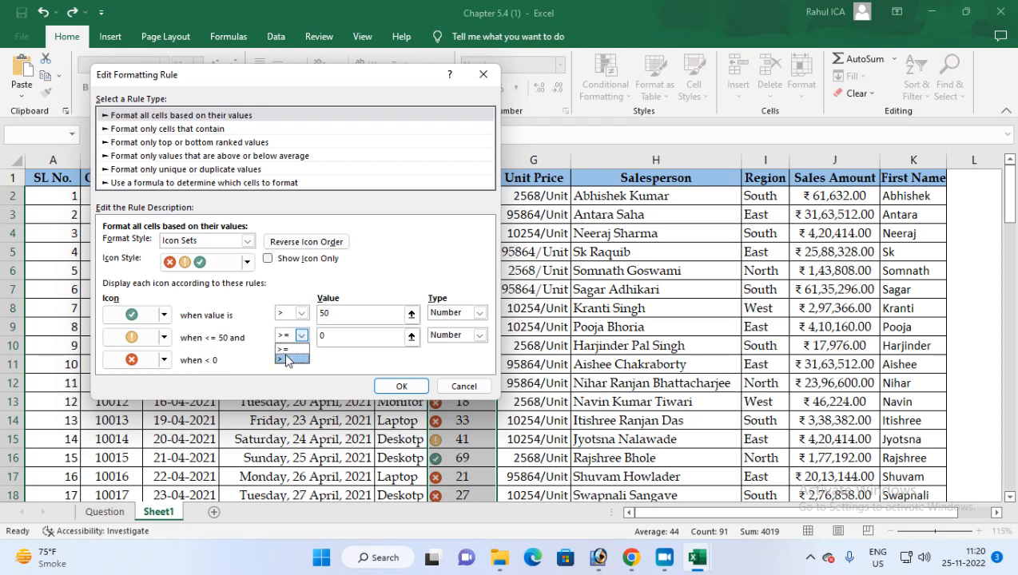
click(290, 358)
key(Tab)
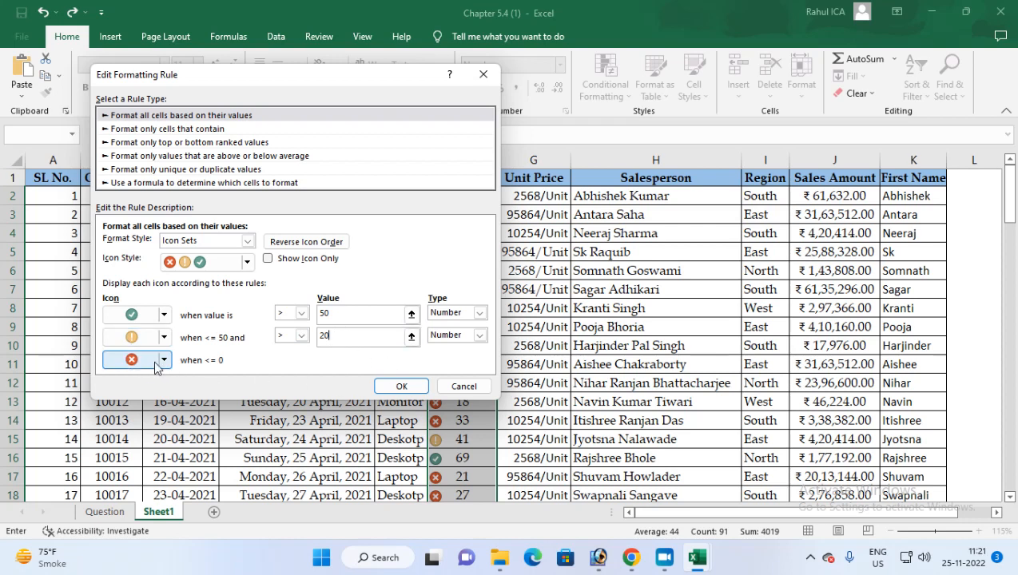
click(401, 386)
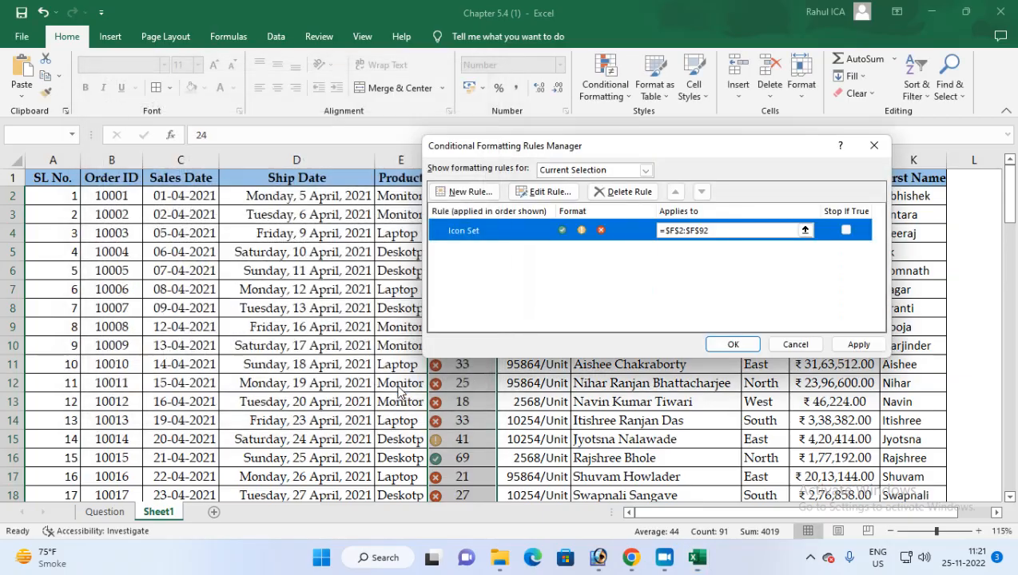
click(733, 345)
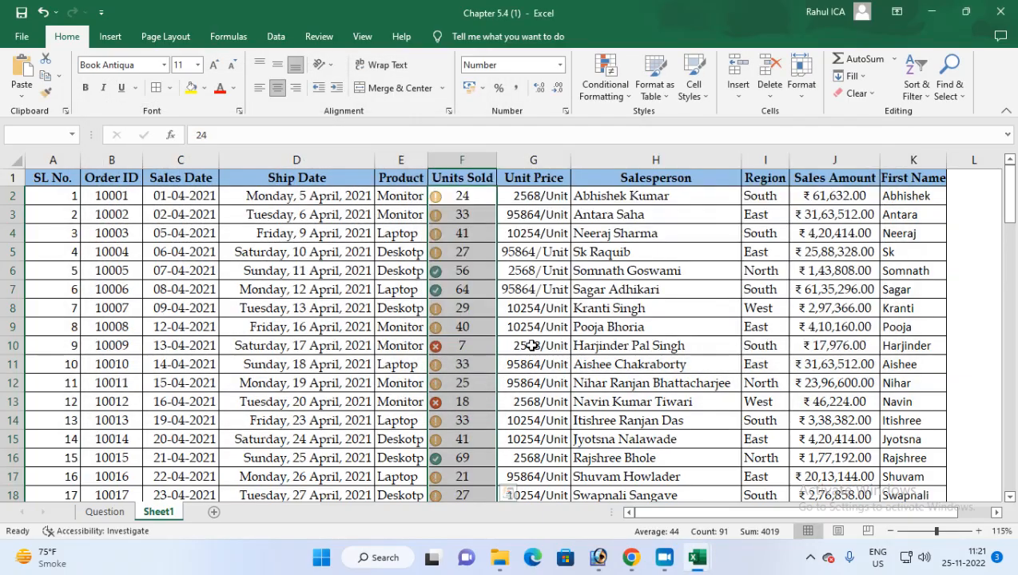
Step: Review the Units Sold icons through row 92 on Sheet1 and read task 11 about Sales Amount on the Question sheet
scroll(479, 337, down, 8)
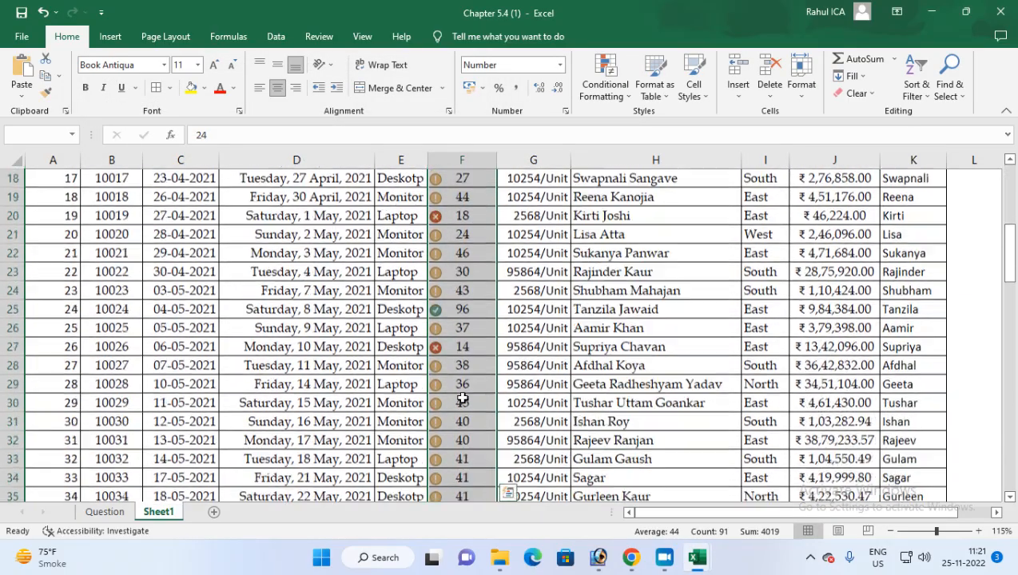
scroll(462, 399, down, 14)
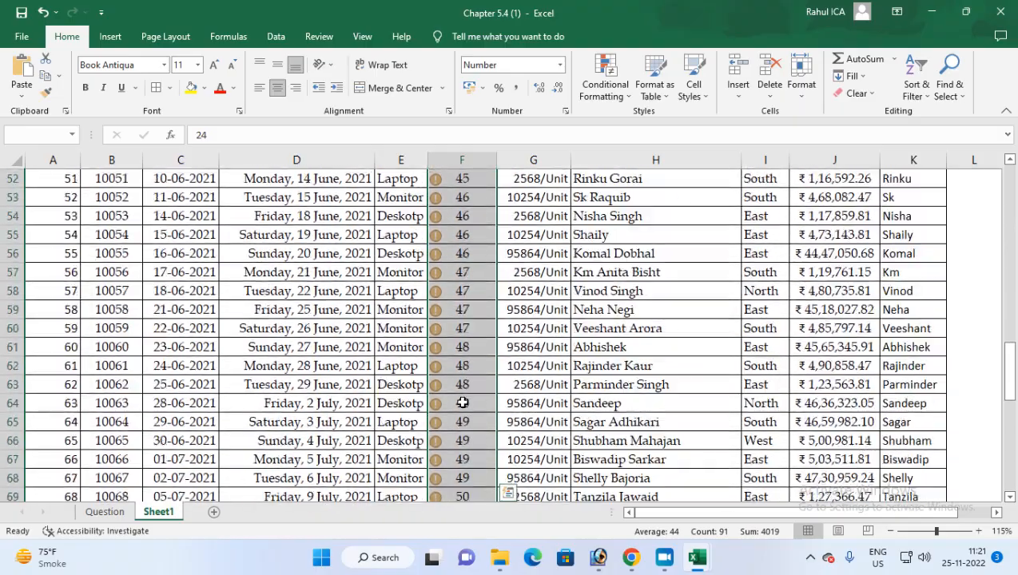
scroll(462, 410, down, 4)
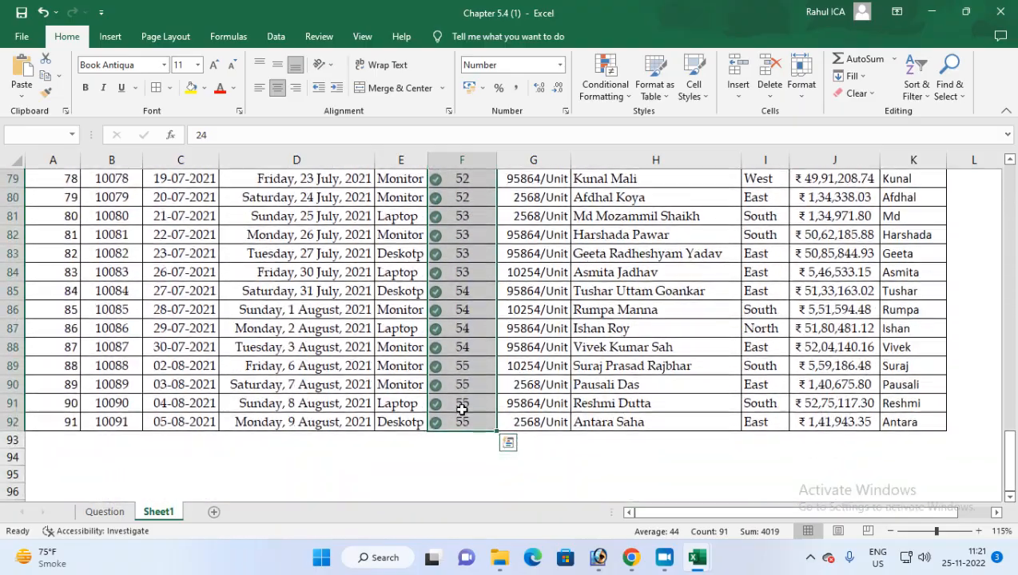
scroll(462, 409, up, 6)
scroll(462, 409, up, 20)
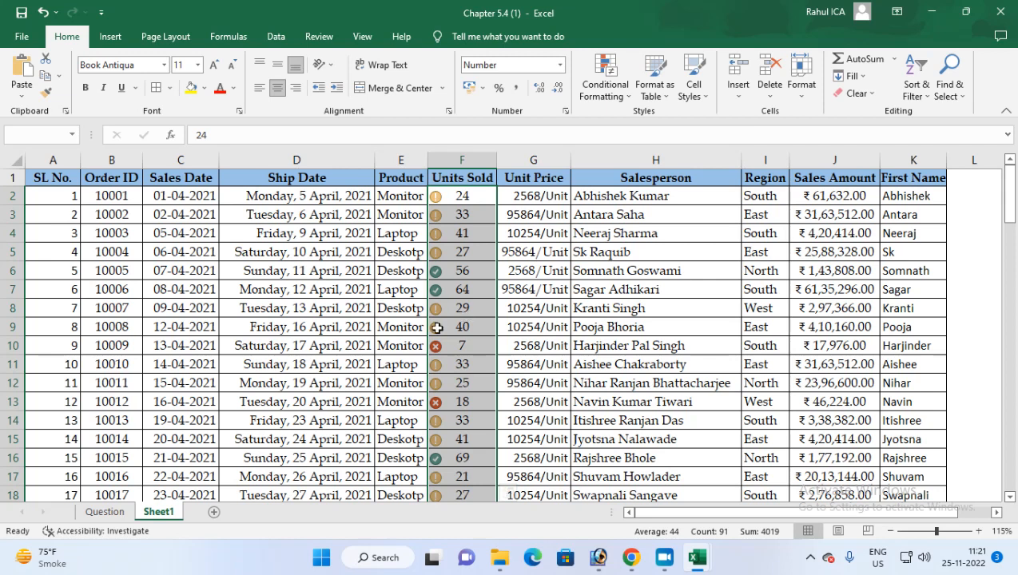
click(104, 512)
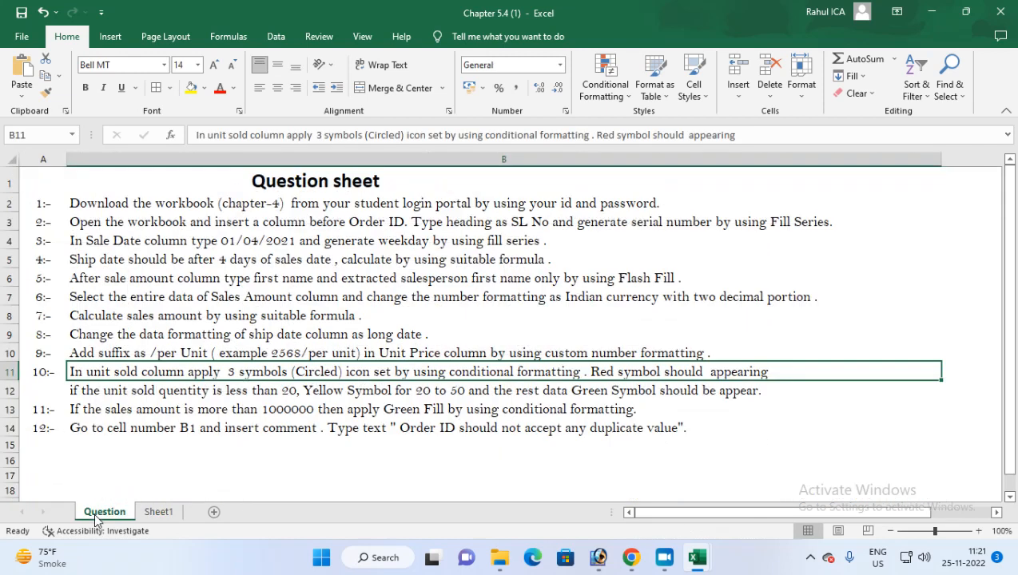
click(85, 405)
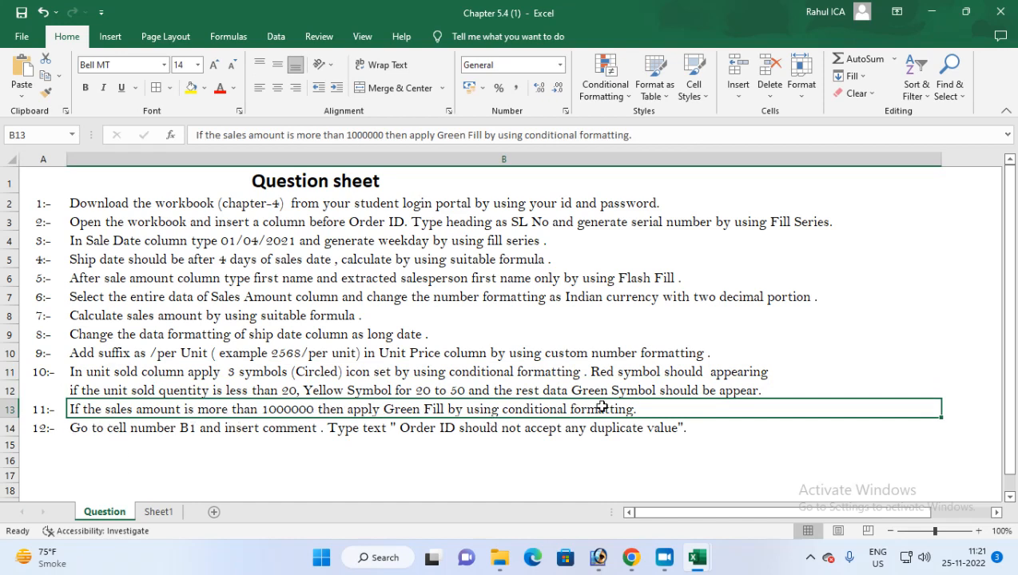
Step: Highlight the Sales Amount cells J2:J92 on Sheet1 that are greater than 1000000 using Green Fill with Dark Green Text
click(158, 512)
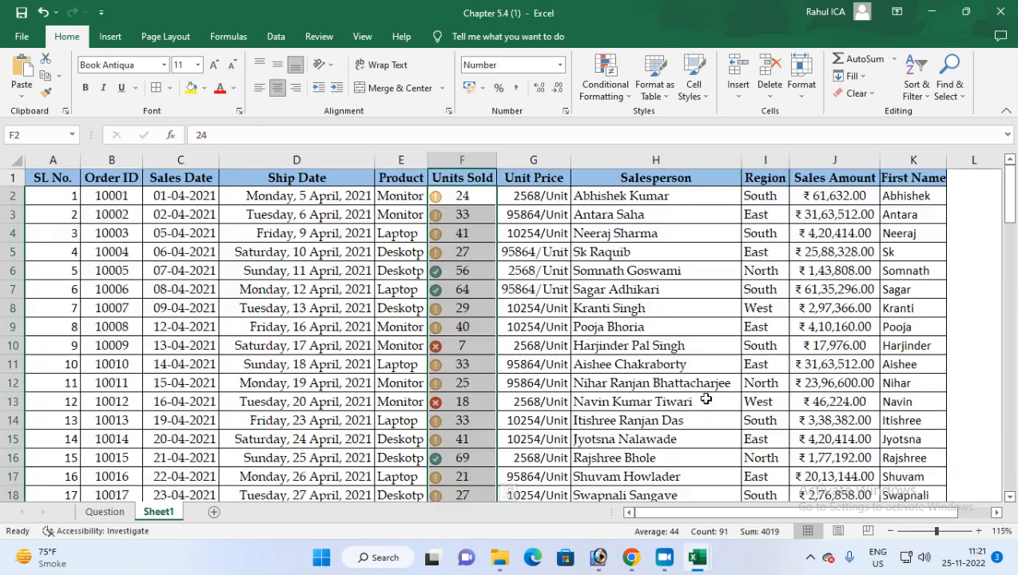
click(832, 178)
click(827, 194)
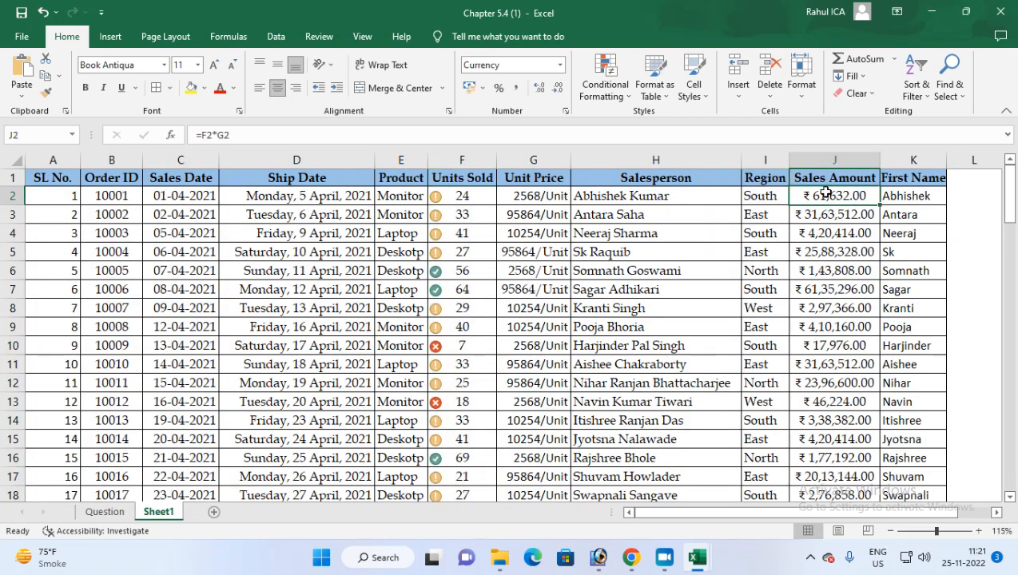
key(ctrl+shift+Down)
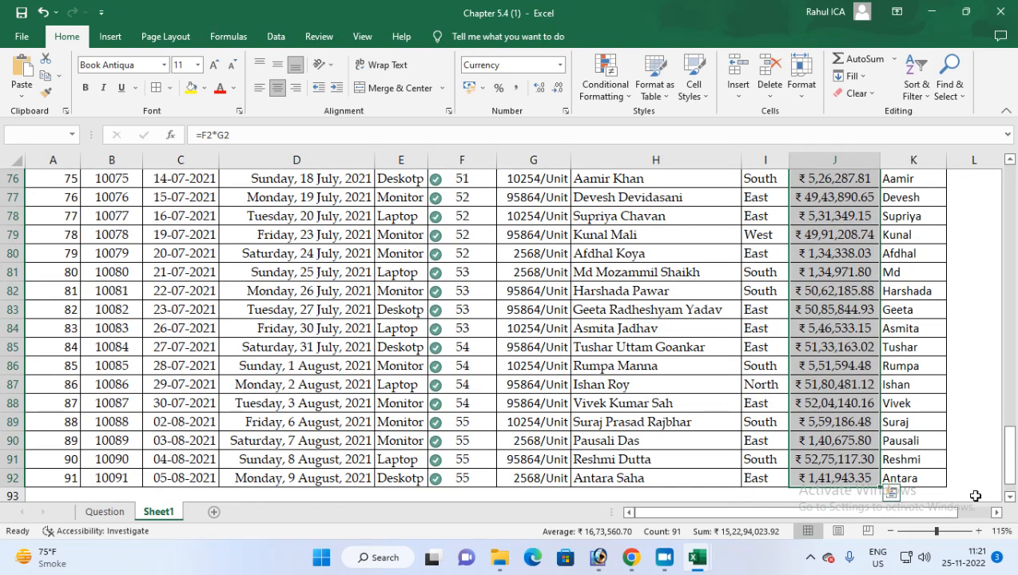
scroll(991, 532, right, 3)
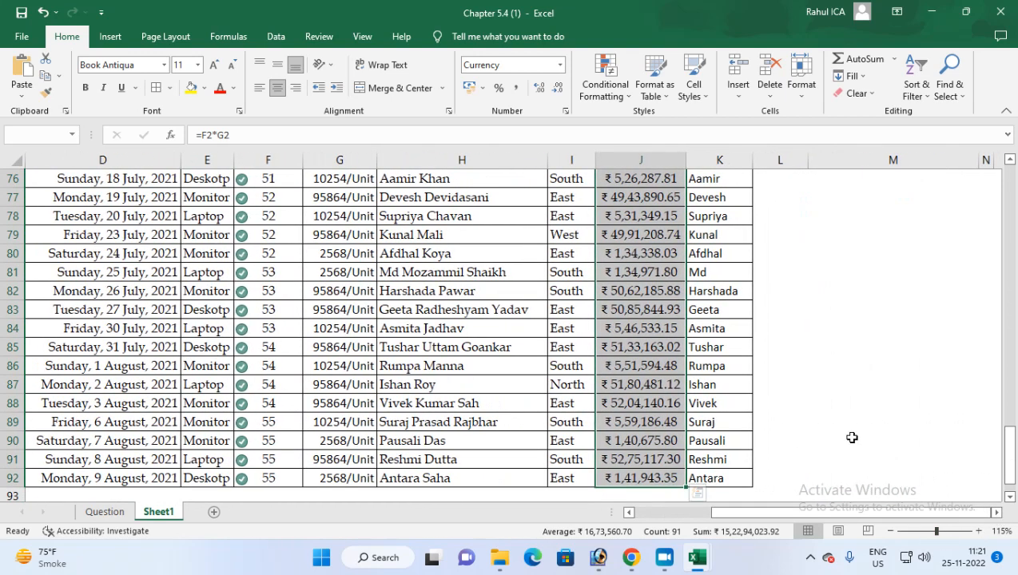
scroll(818, 417, up, 3)
scroll(818, 417, up, 20)
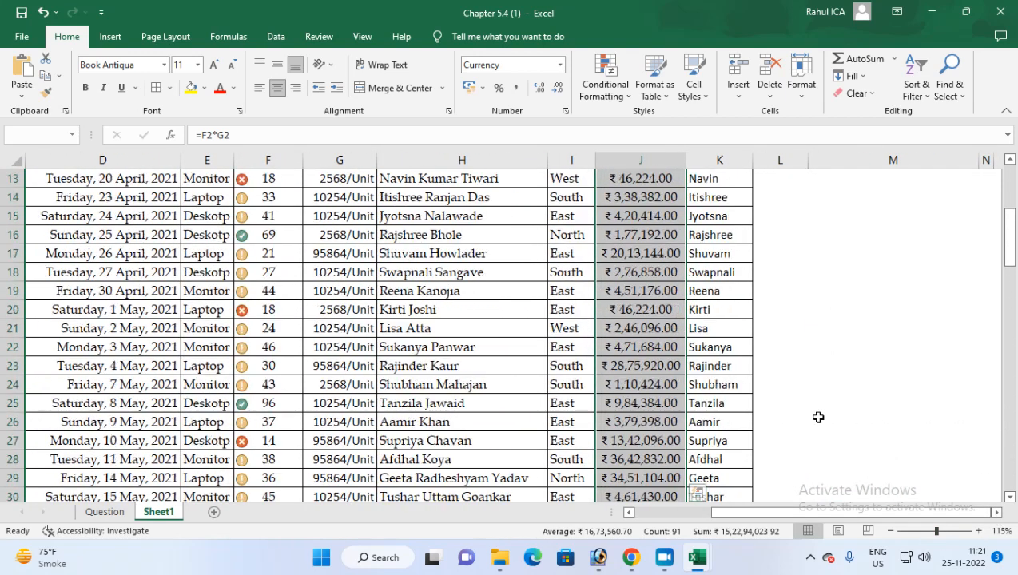
click(624, 97)
mouse_move(632, 117)
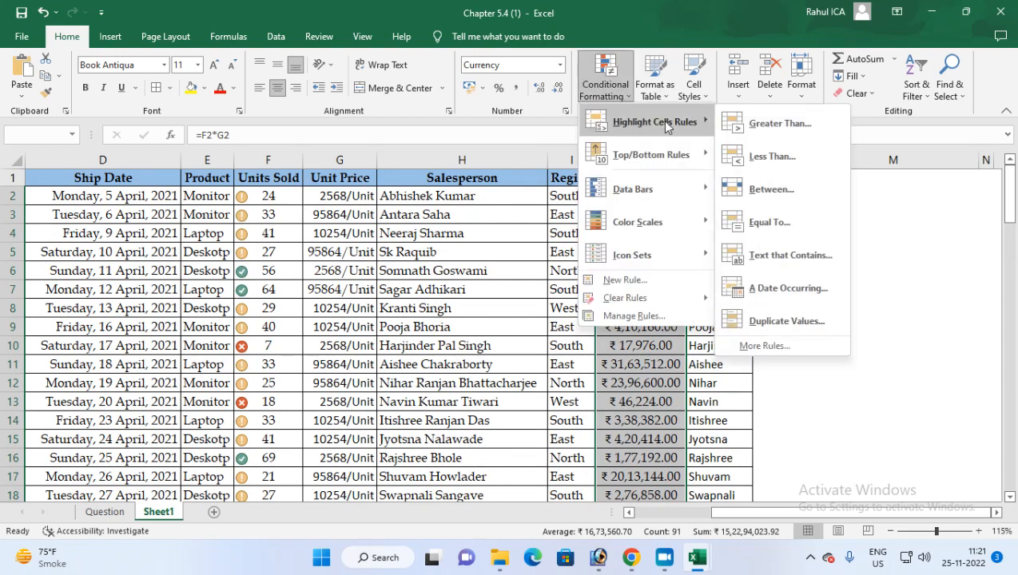
click(766, 126)
drag(595, 210, 210, 268)
click(282, 315)
text(1)
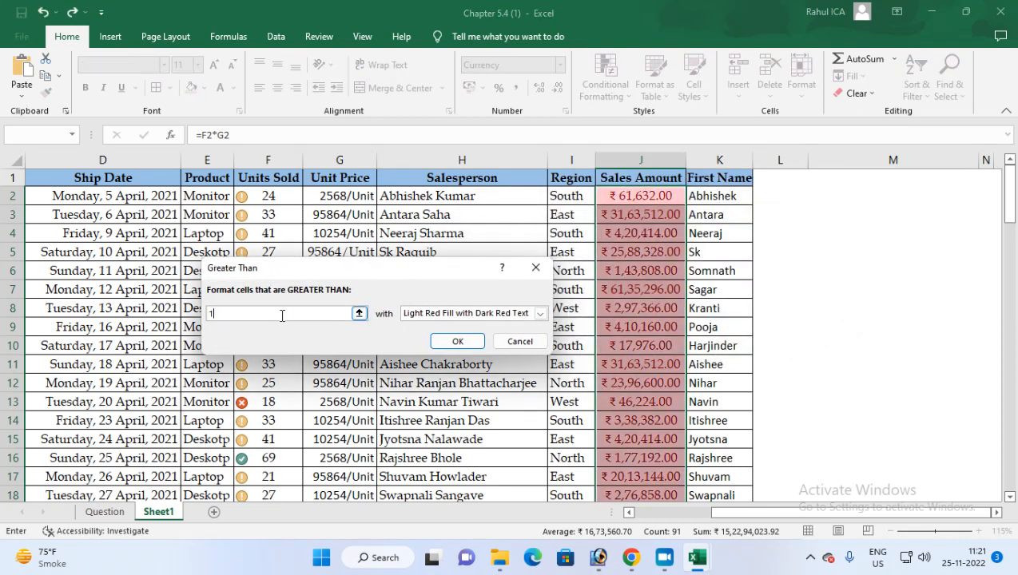
text(000000)
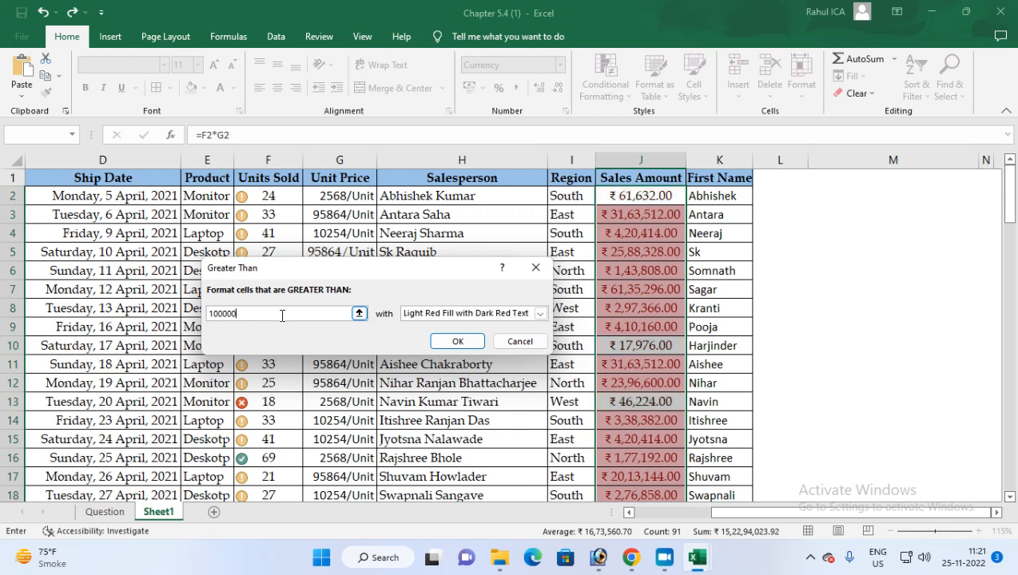
click(540, 313)
click(433, 346)
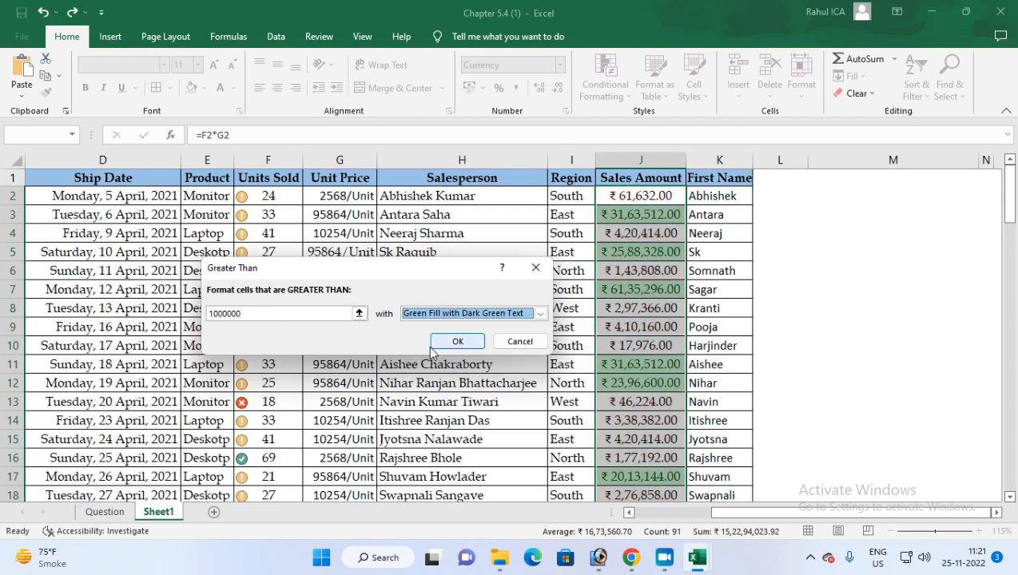
click(458, 342)
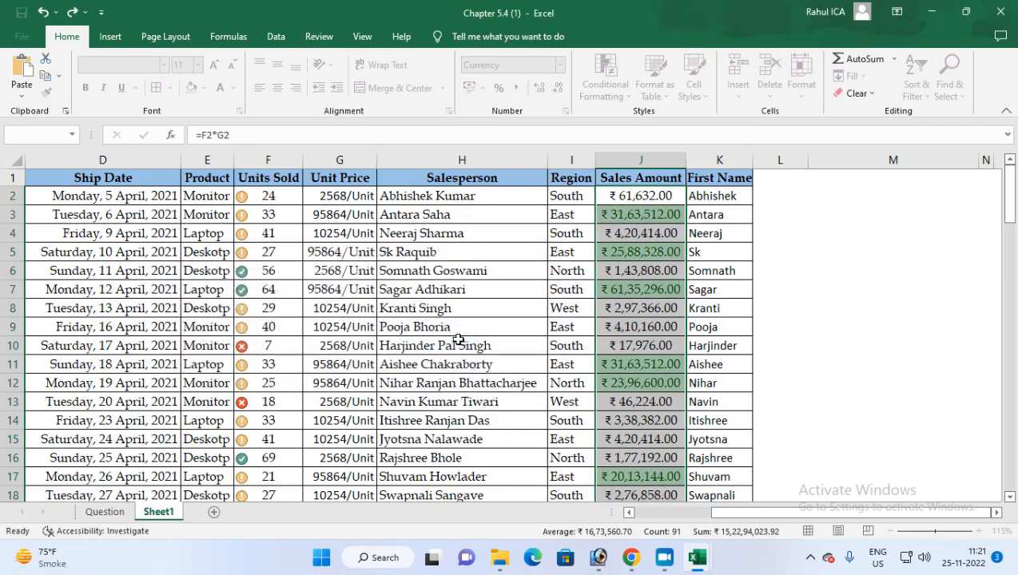
Step: Review the green fills in the Sales Amount column through row 92 and read task 12 on the Question sheet
scroll(660, 272, down, 4)
scroll(657, 332, down, 10)
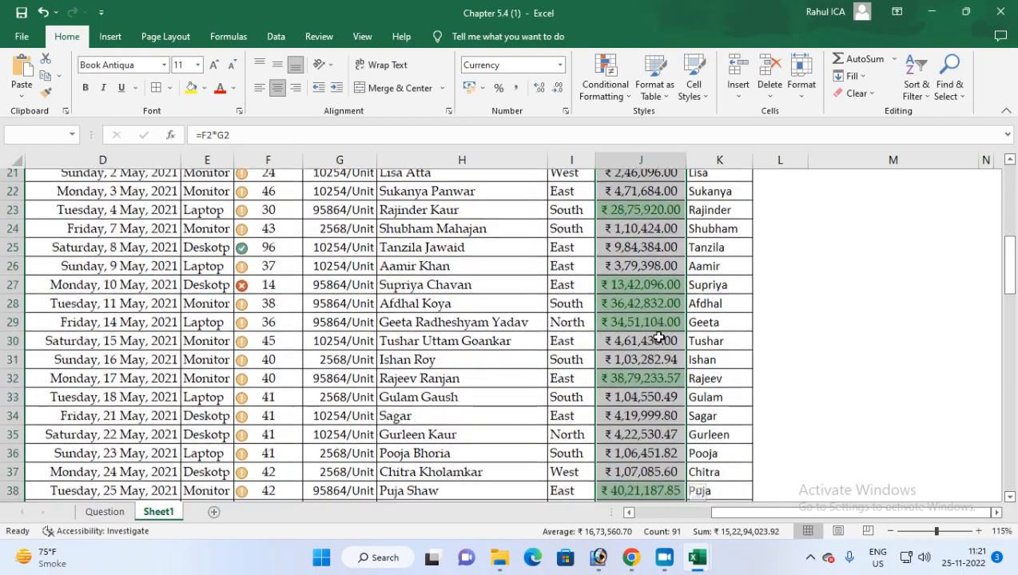
scroll(659, 342, down, 12)
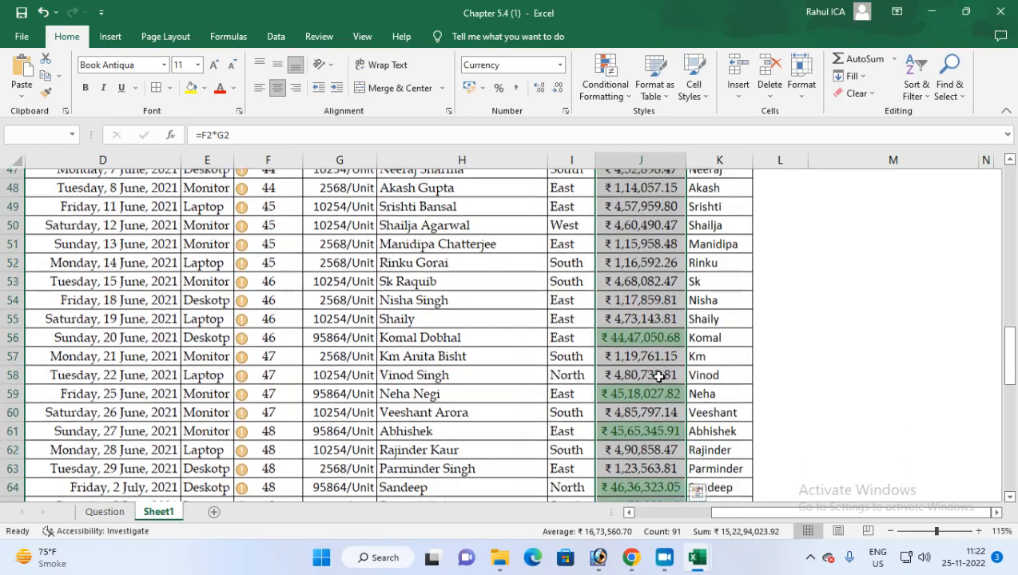
scroll(652, 387, down, 3)
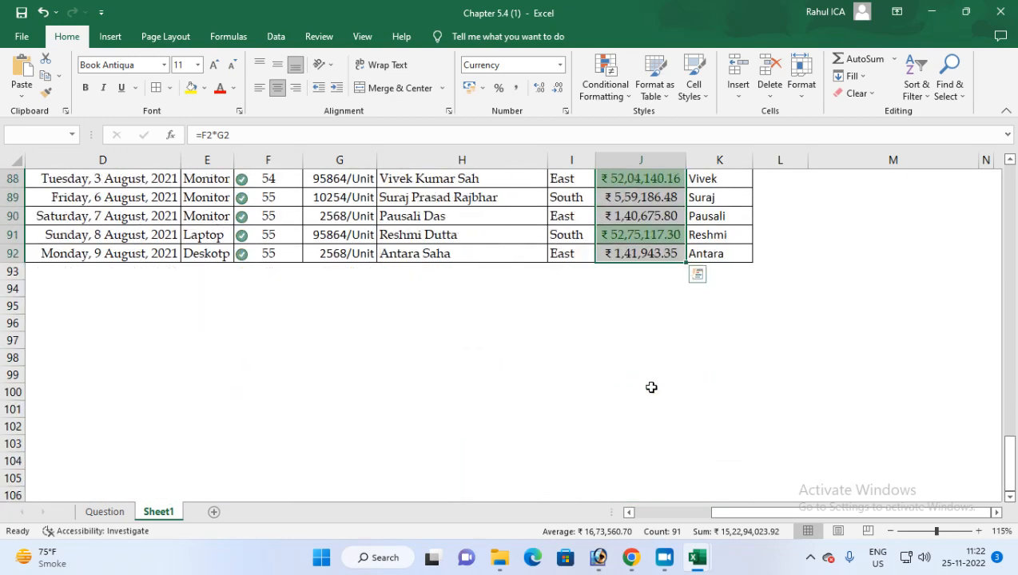
scroll(651, 386, up, 20)
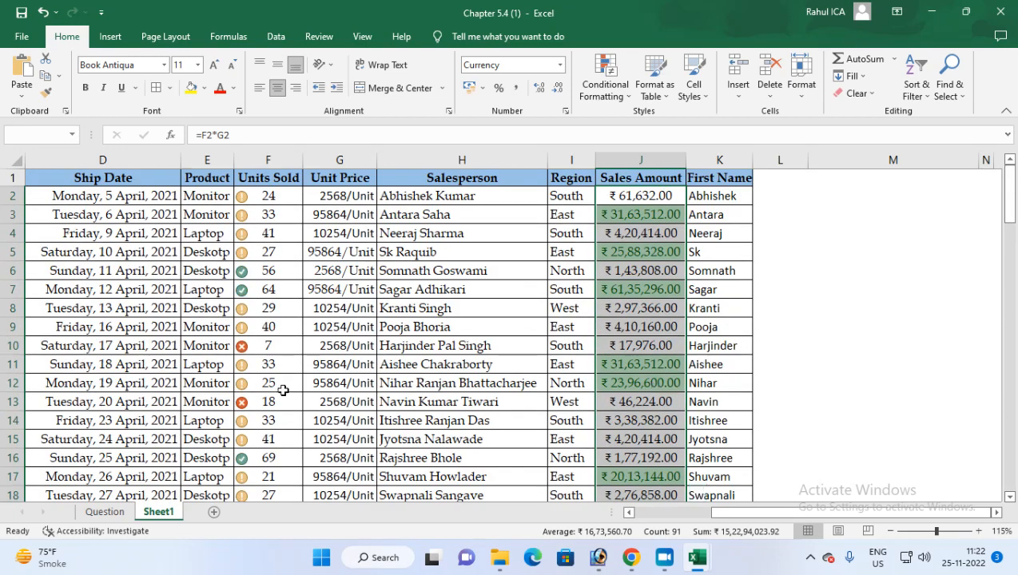
click(278, 382)
click(105, 511)
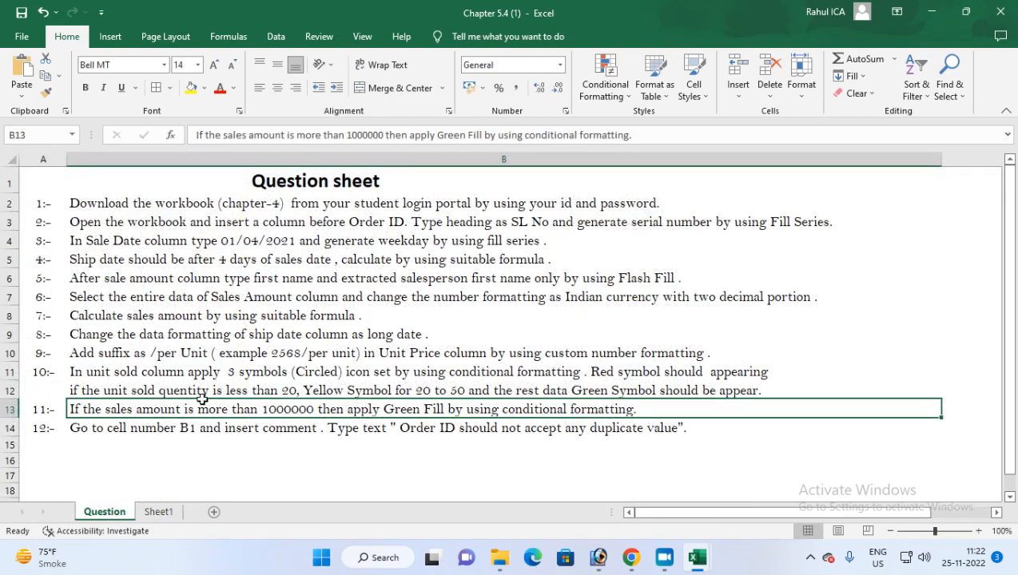
click(92, 430)
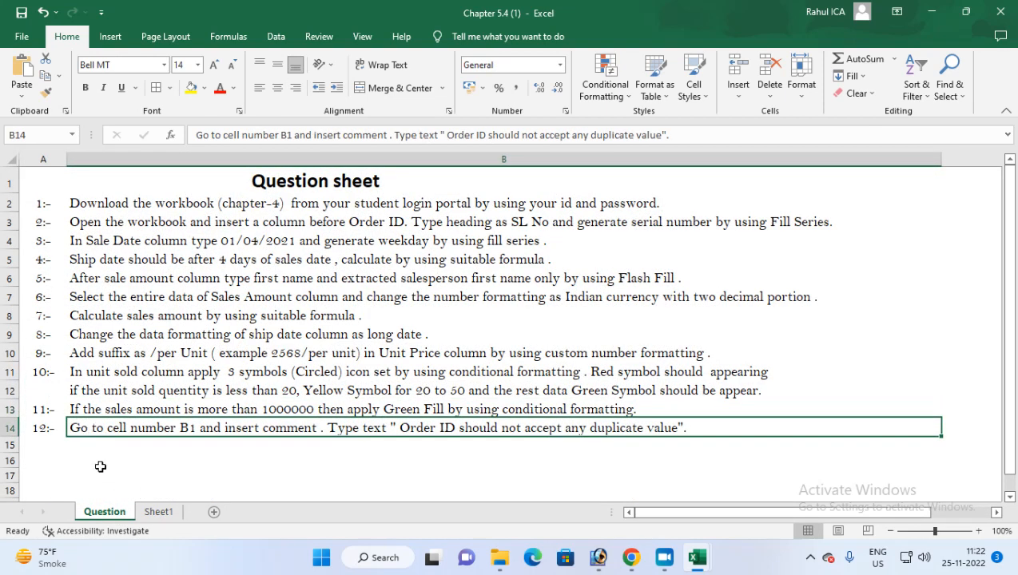
Step: Insert a comment on the Order ID header in cell B1 of Sheet1 and remove its default author name
click(159, 512)
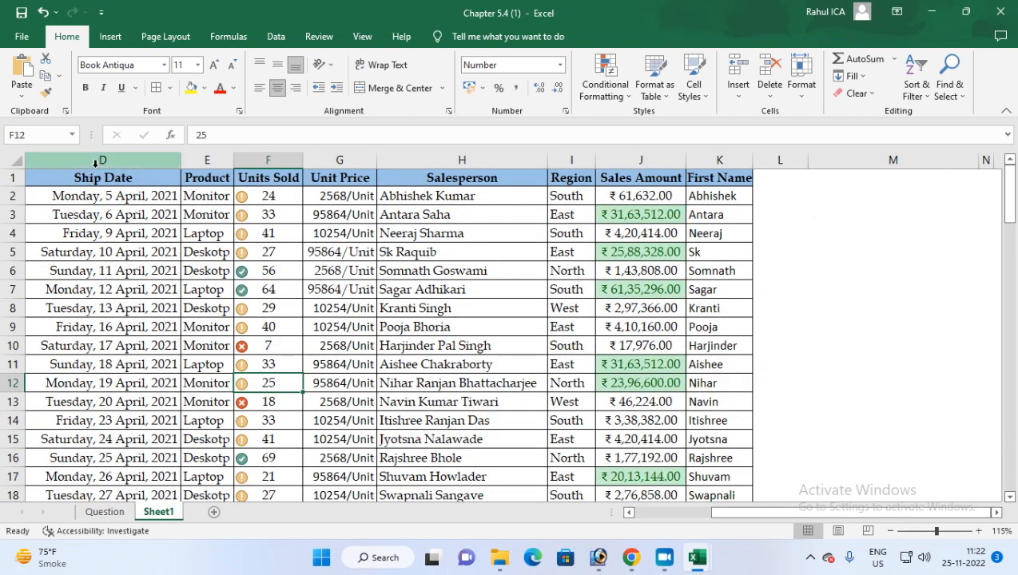
drag(724, 514, 600, 513)
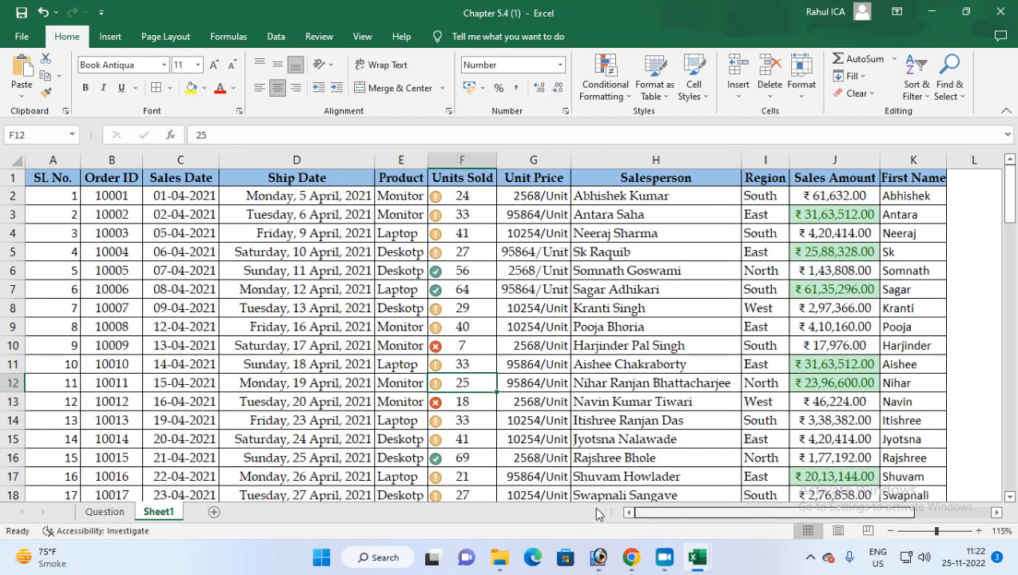
click(107, 179)
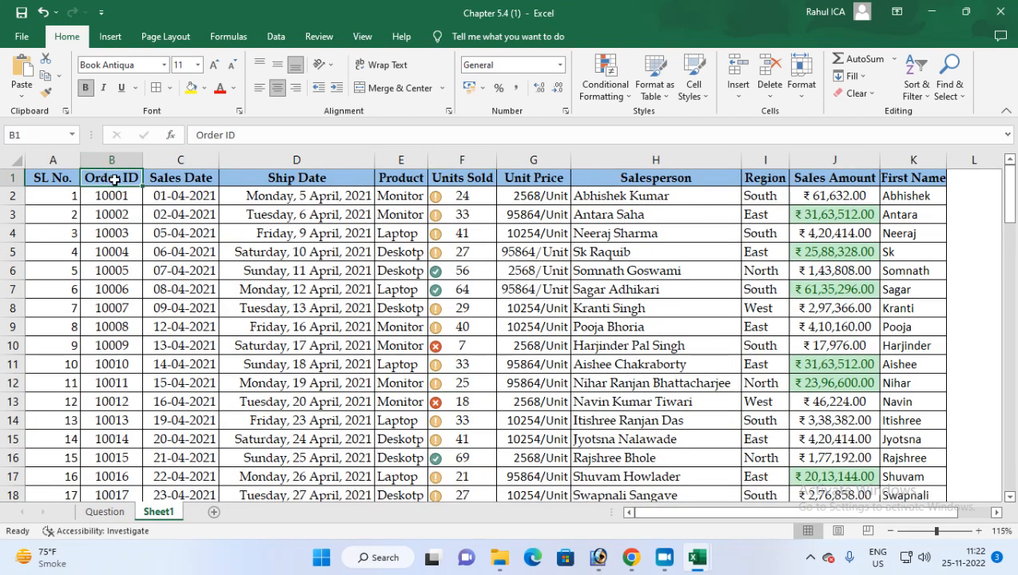
click(105, 512)
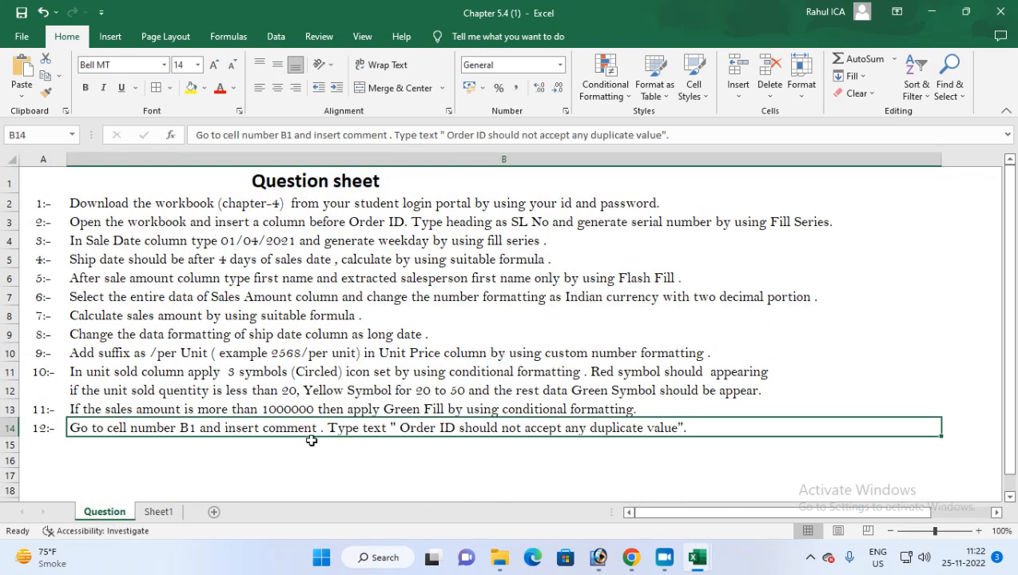
click(159, 512)
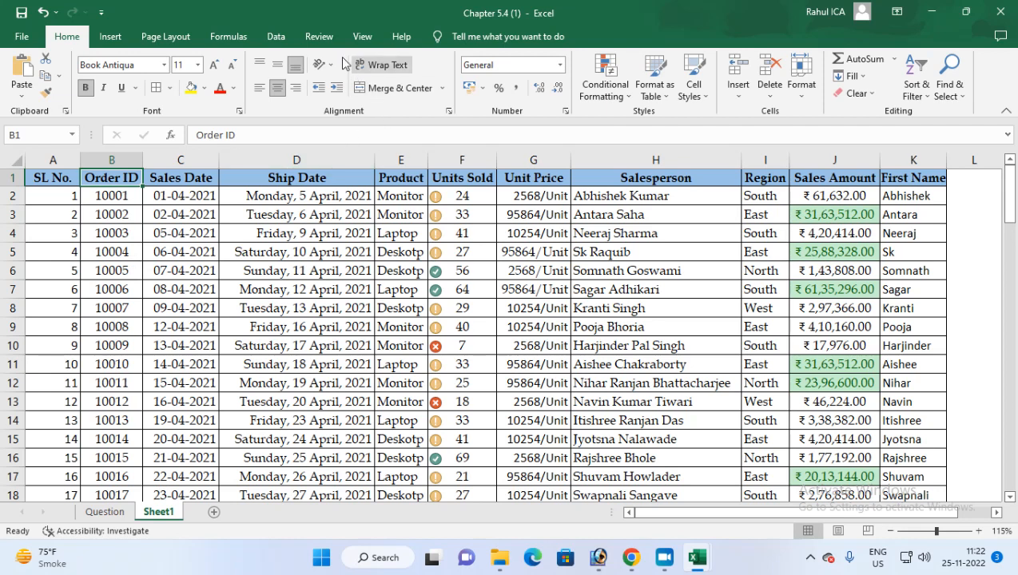
click(319, 37)
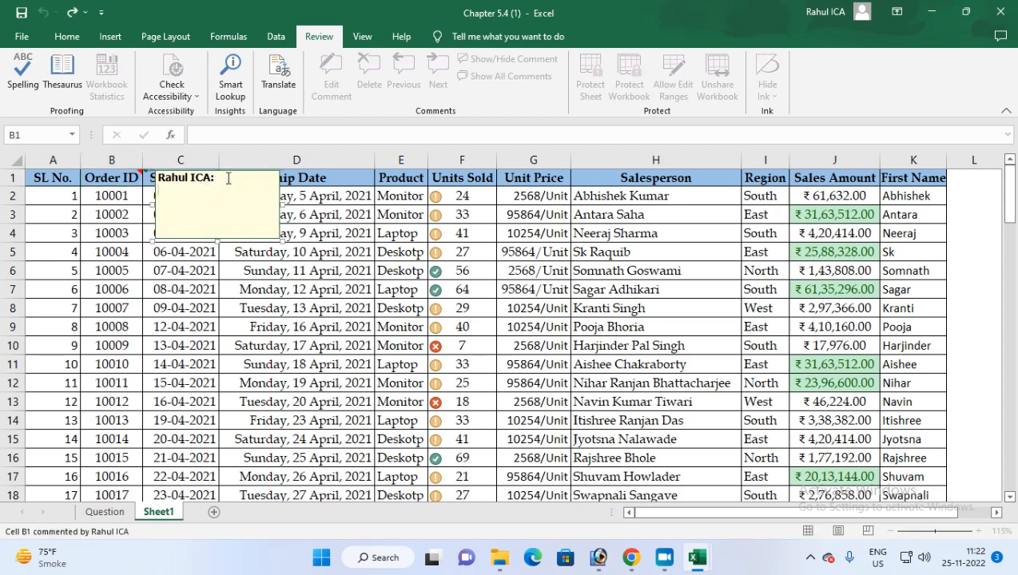
drag(228, 178, 128, 175)
key(BackSpace)
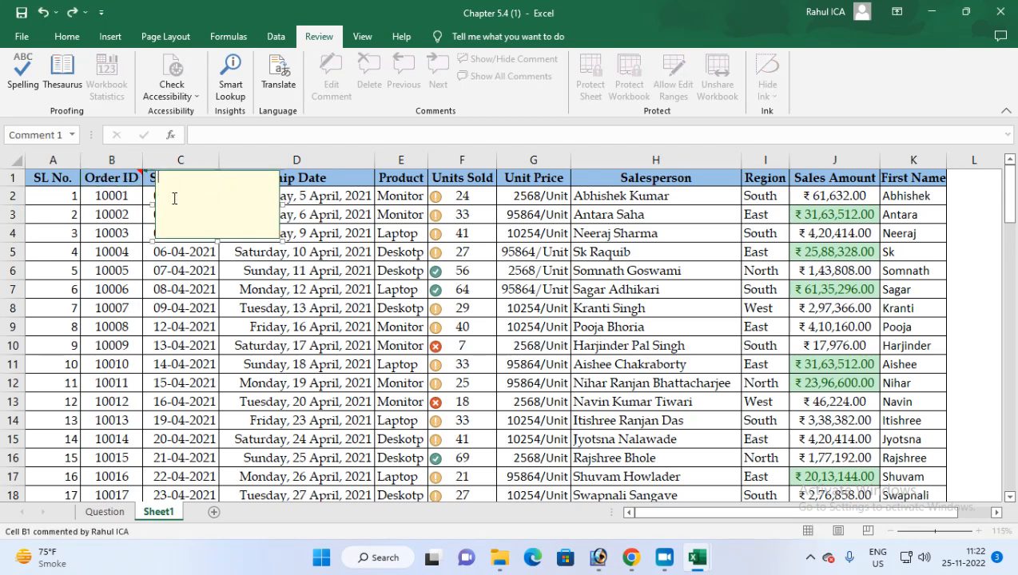
Step: Enter "Order Id should not accept any duplicate value" in the B1 comment and shrink its box to fit the text
click(104, 512)
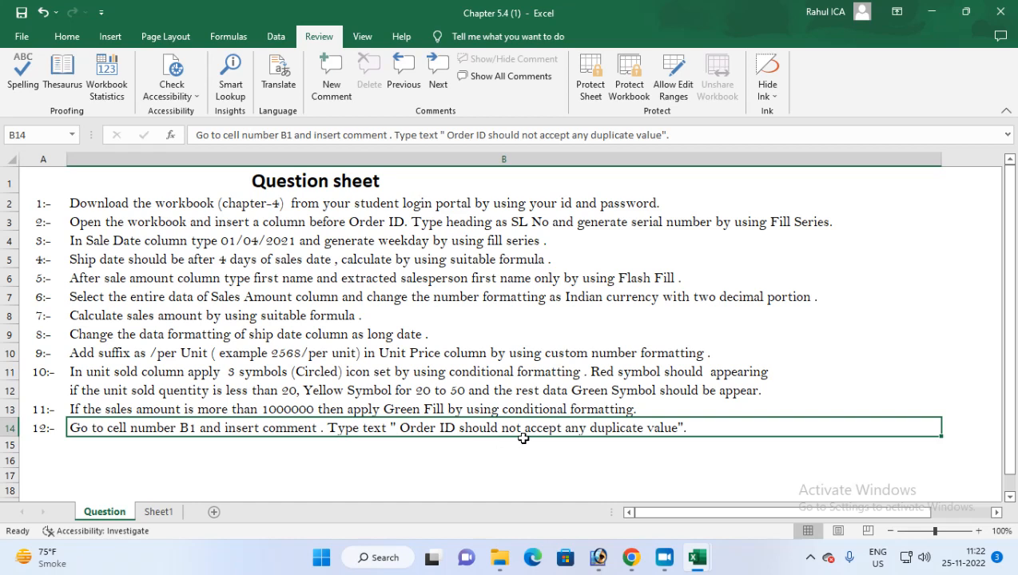
click(159, 513)
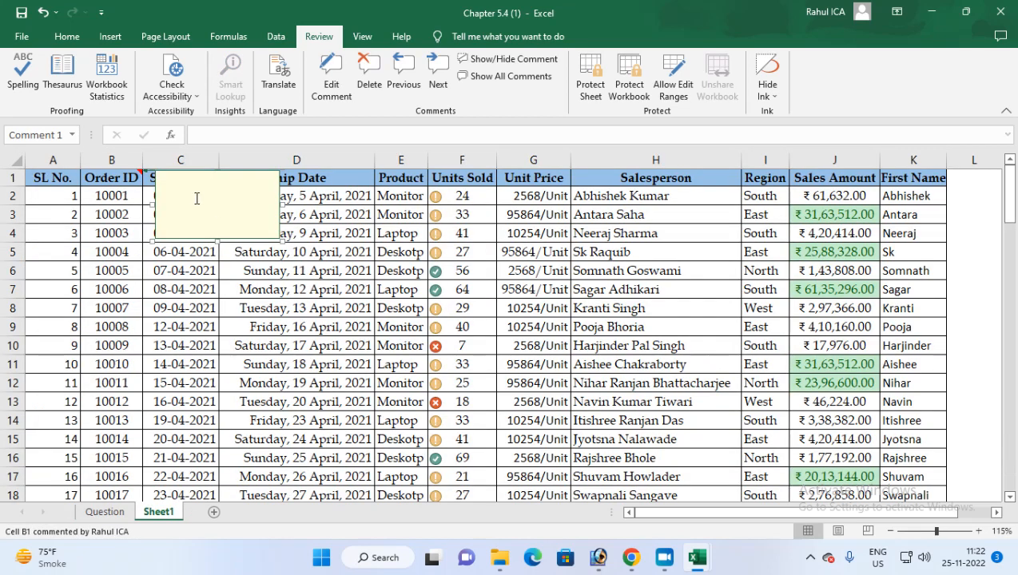
click(170, 184)
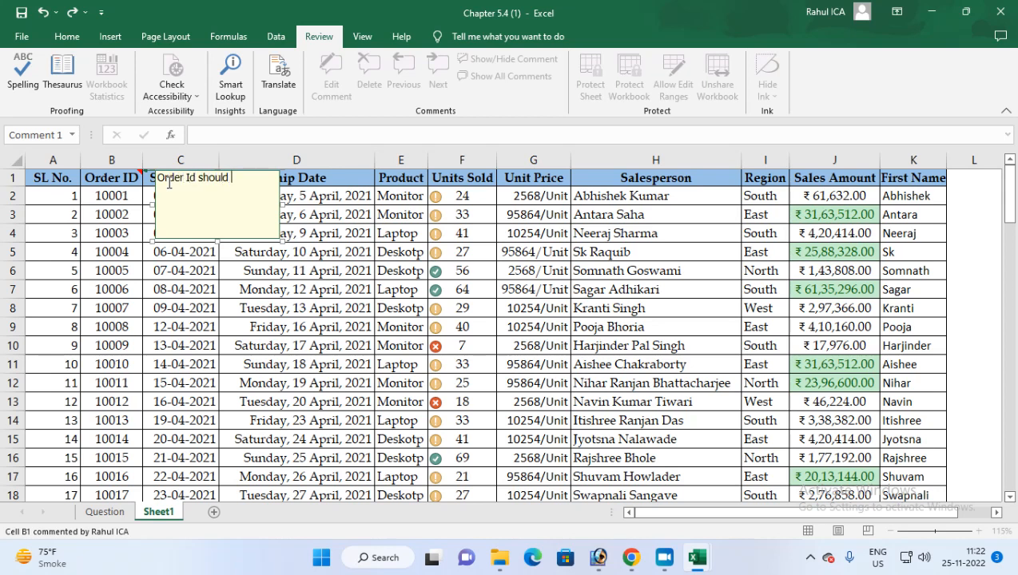
text(pt any dup)
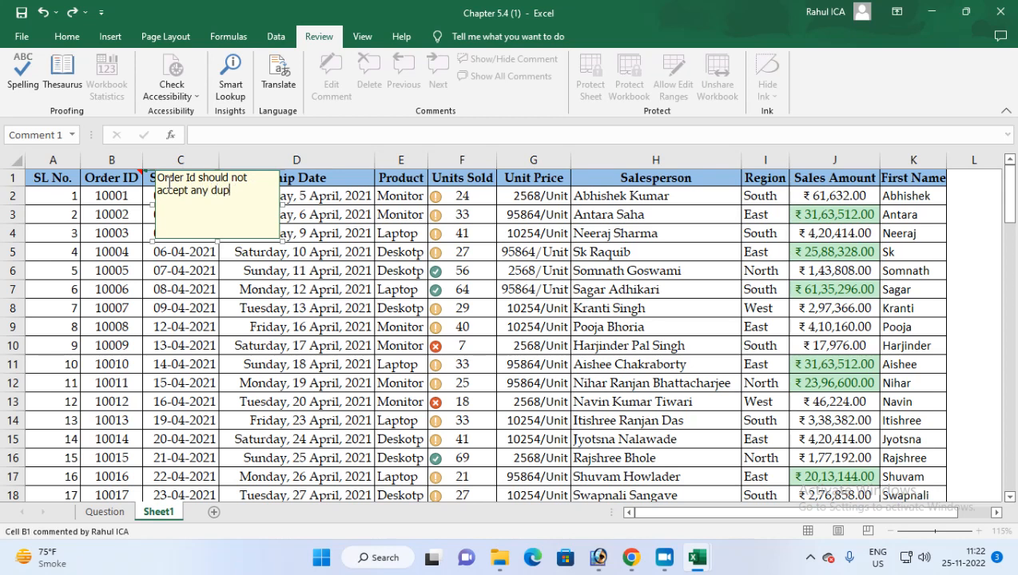
text(licate value)
drag(281, 240, 259, 215)
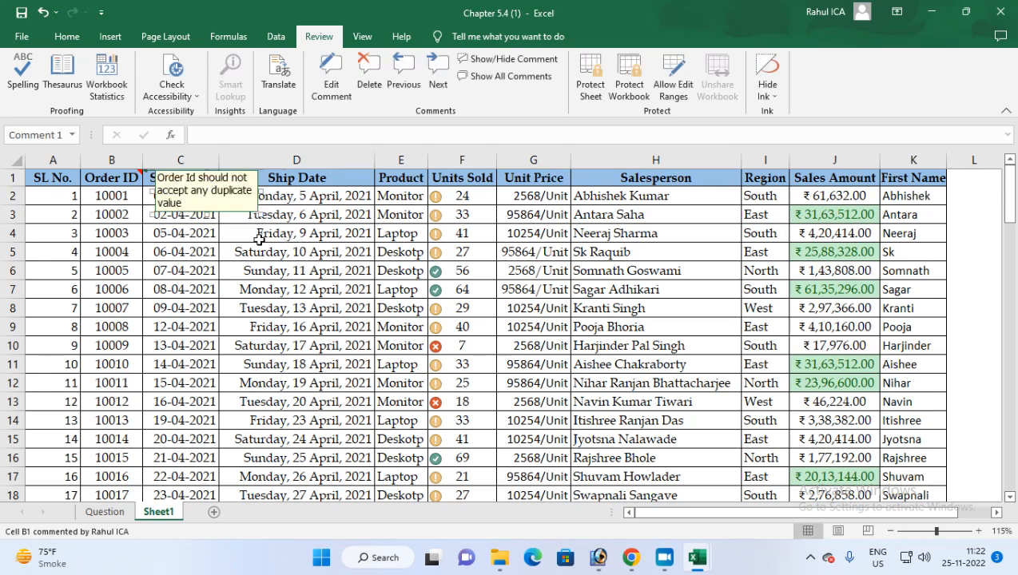
Step: Format the B1 comment's text as italic with a brownish-orange font color
click(198, 201)
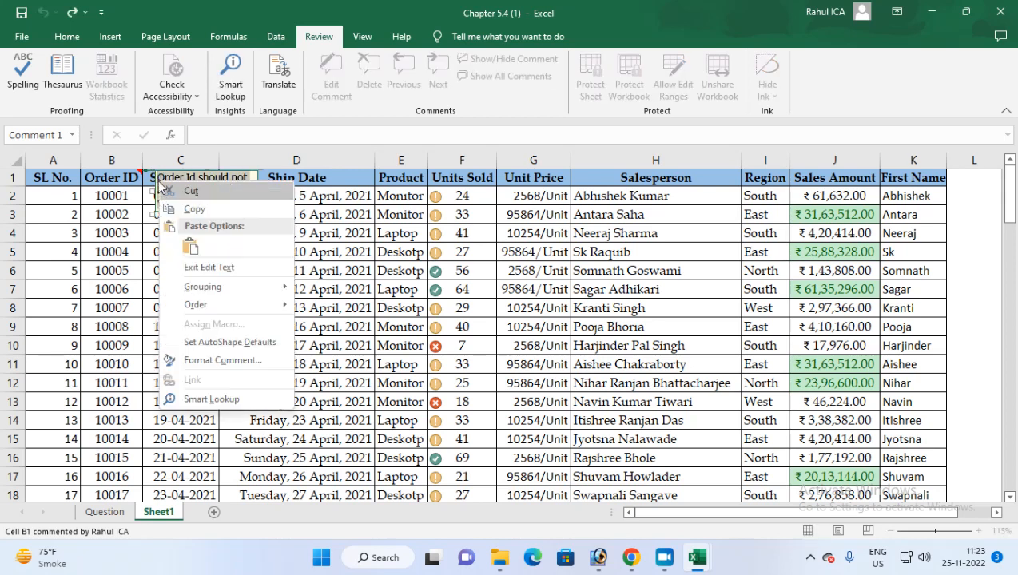
right_click(160, 183)
click(213, 360)
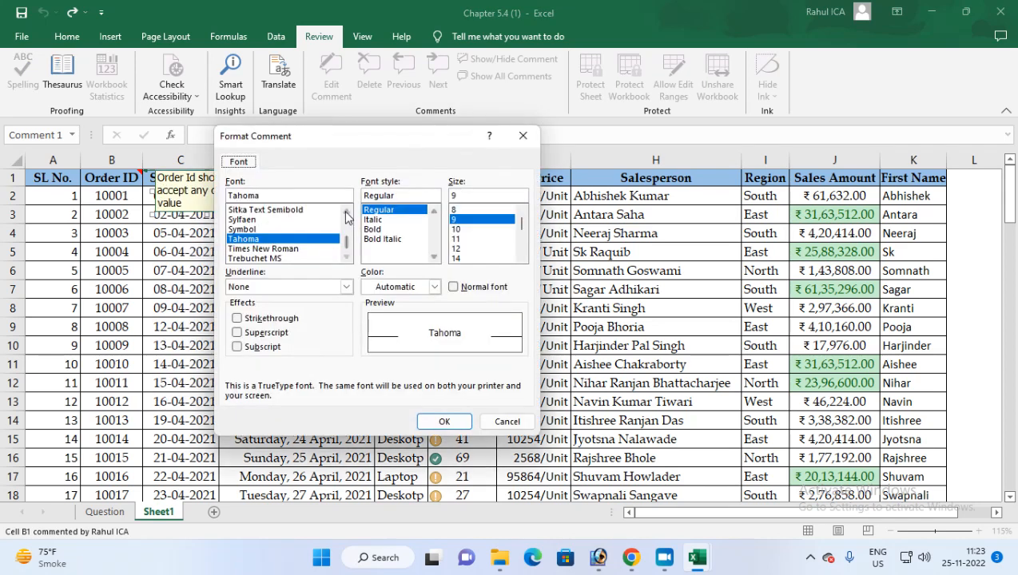
click(372, 230)
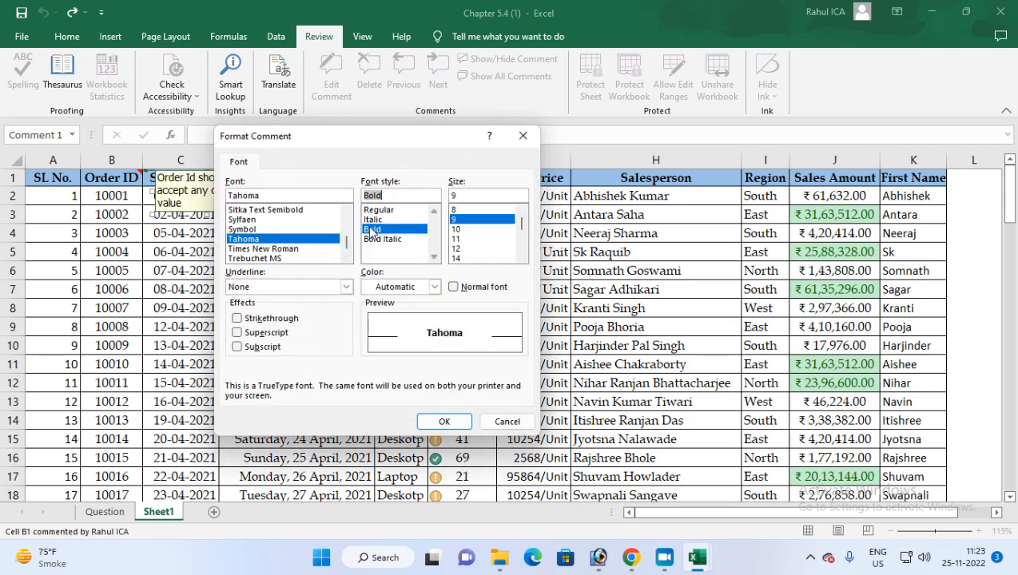
click(372, 219)
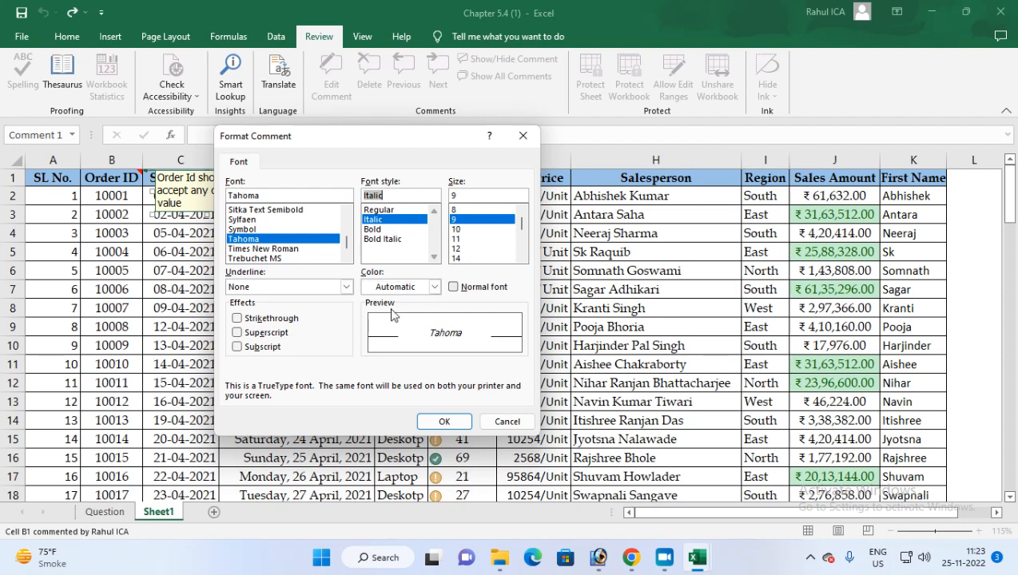
click(433, 287)
click(383, 330)
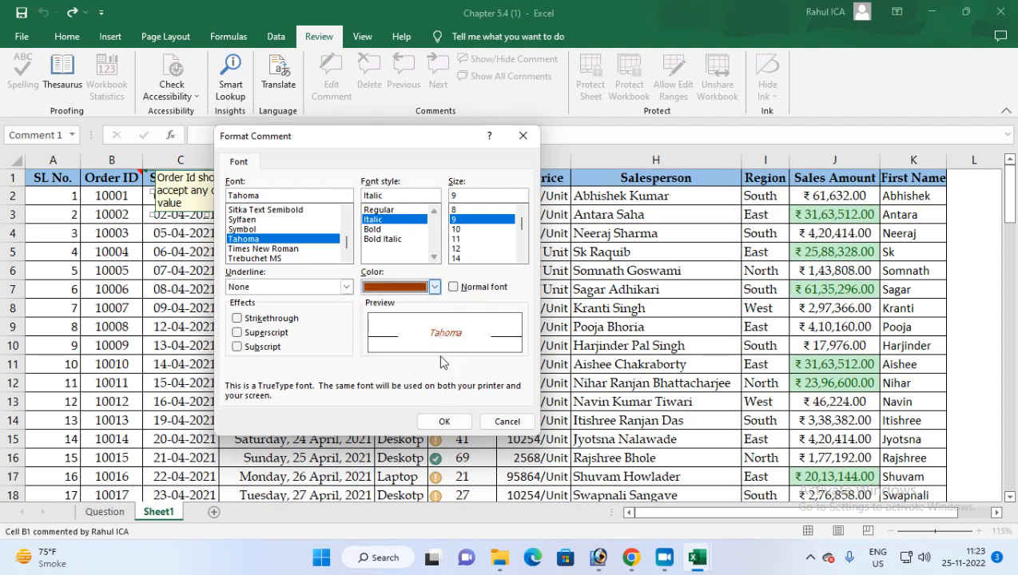
click(444, 421)
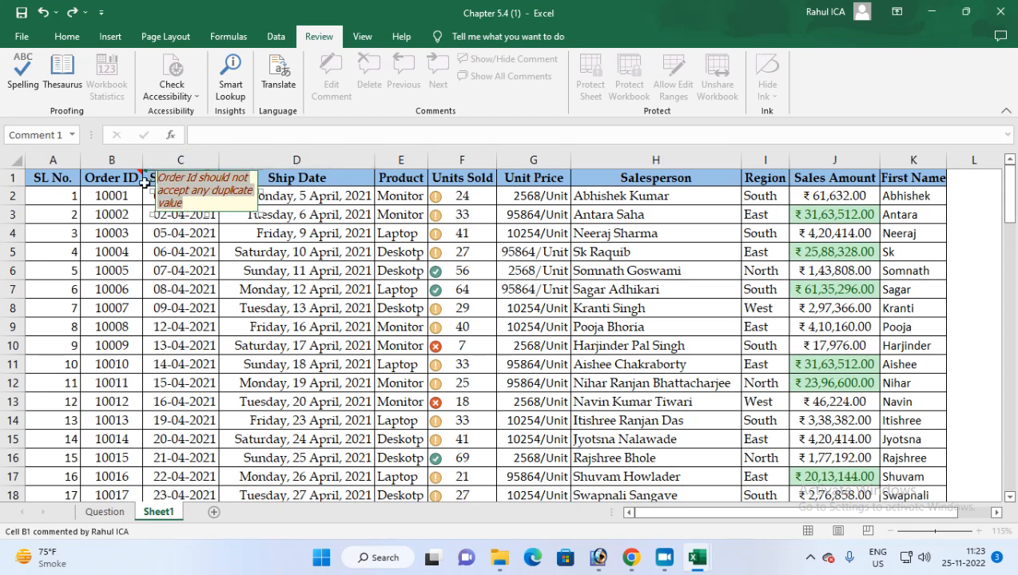
Step: Fill the B1 comment's background with light green and finish editing the comment
right_click(225, 213)
click(284, 391)
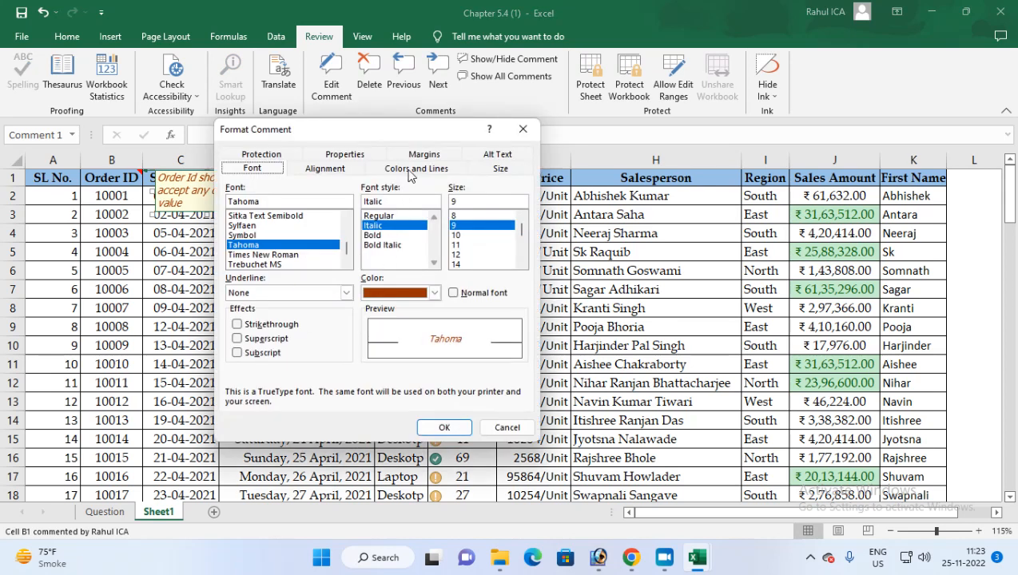
click(411, 169)
click(391, 206)
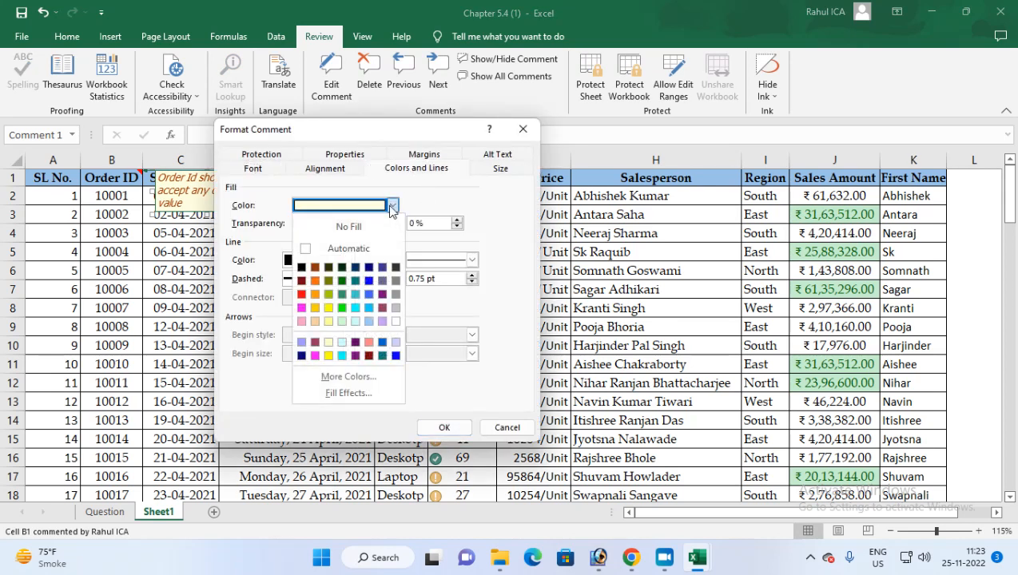
click(342, 320)
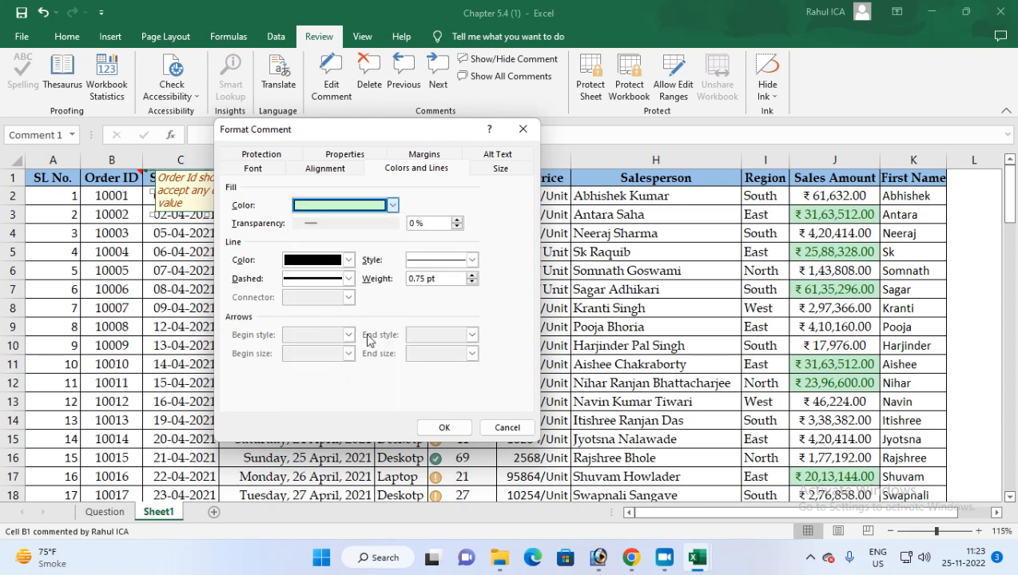
click(444, 428)
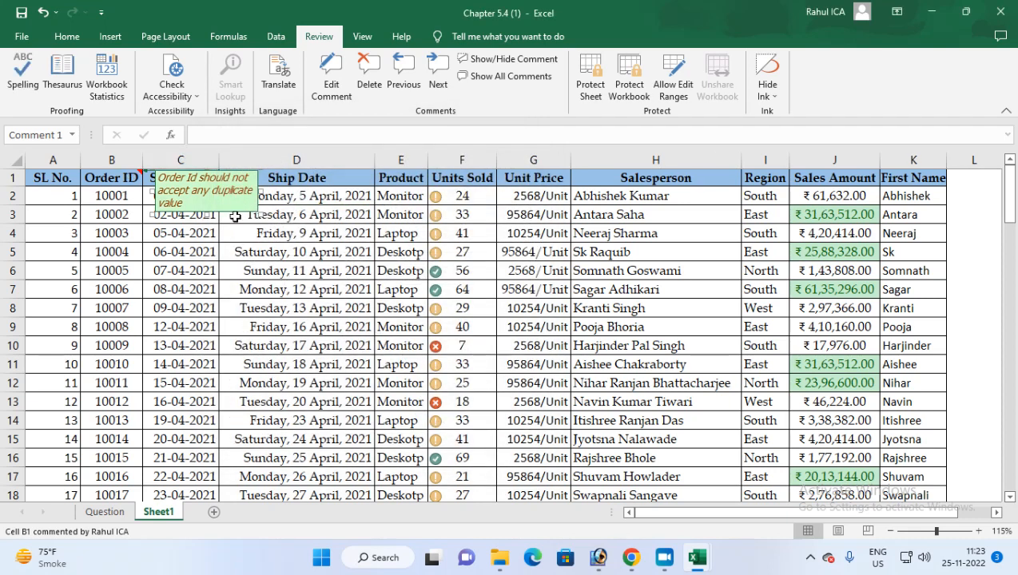
click(325, 203)
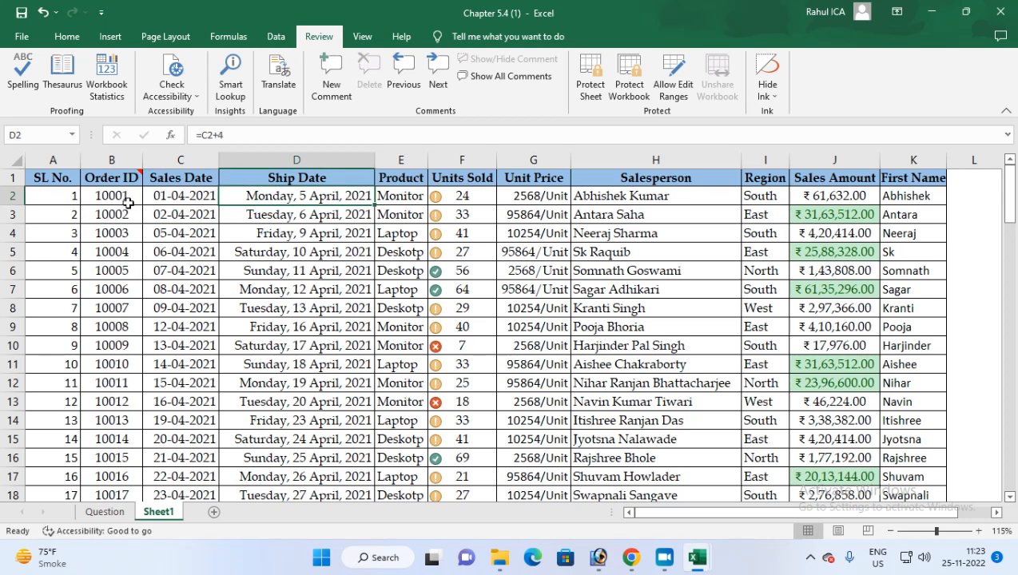
Step: Check the B1 comment against the task list on the Question sheet, and save the workbook with Sheet1 active
mouse_move(113, 177)
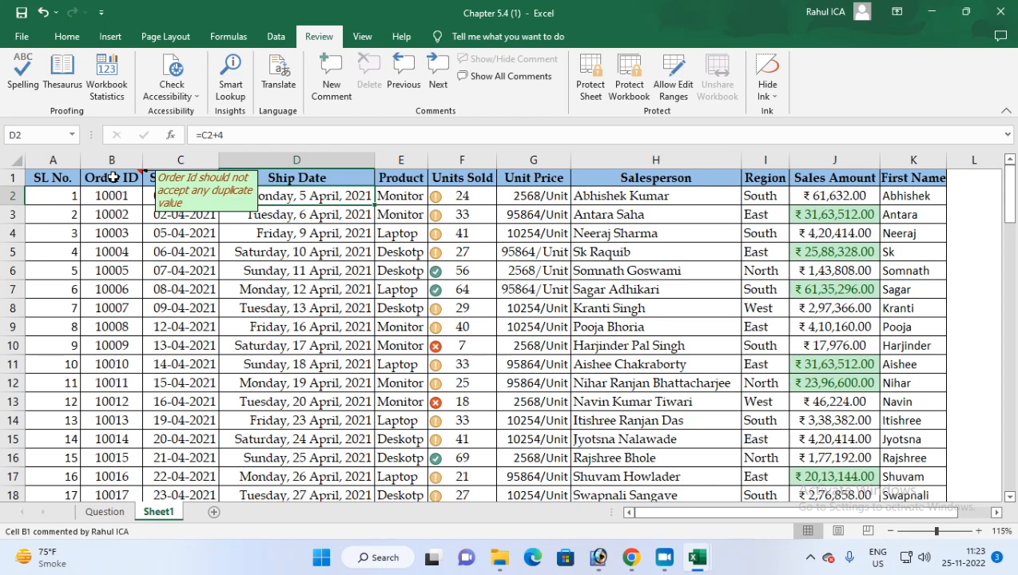
click(105, 513)
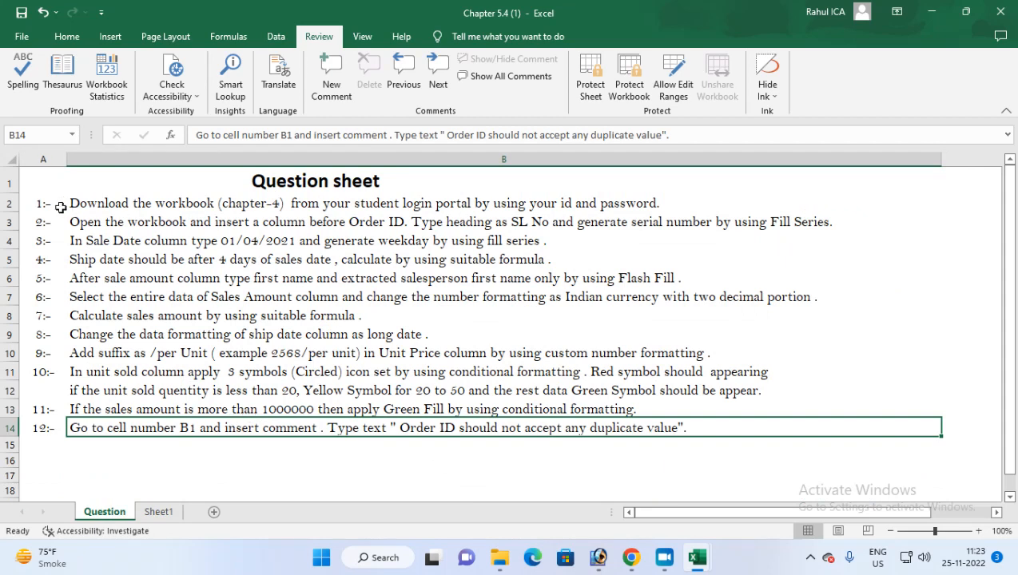
click(159, 513)
click(22, 13)
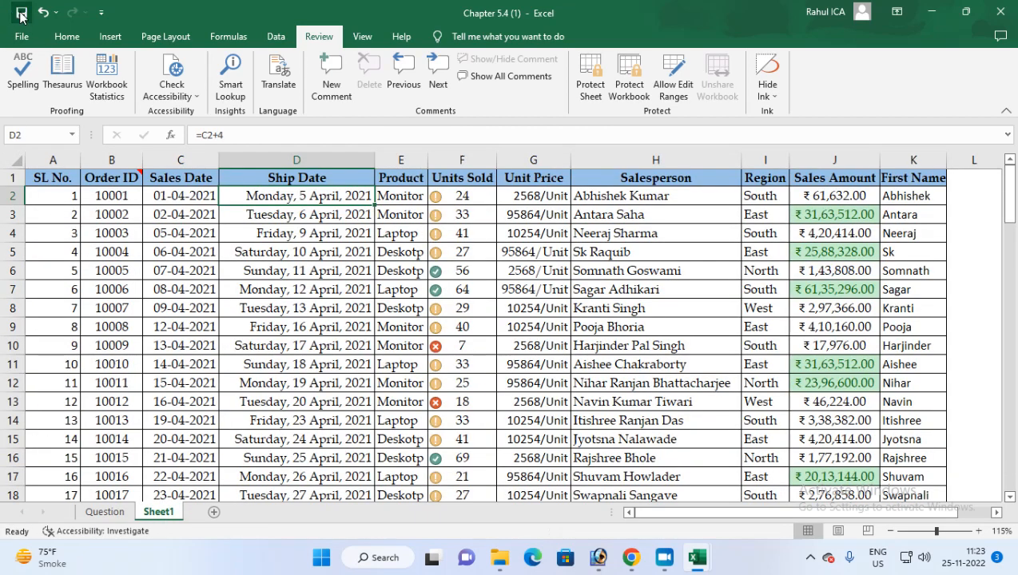